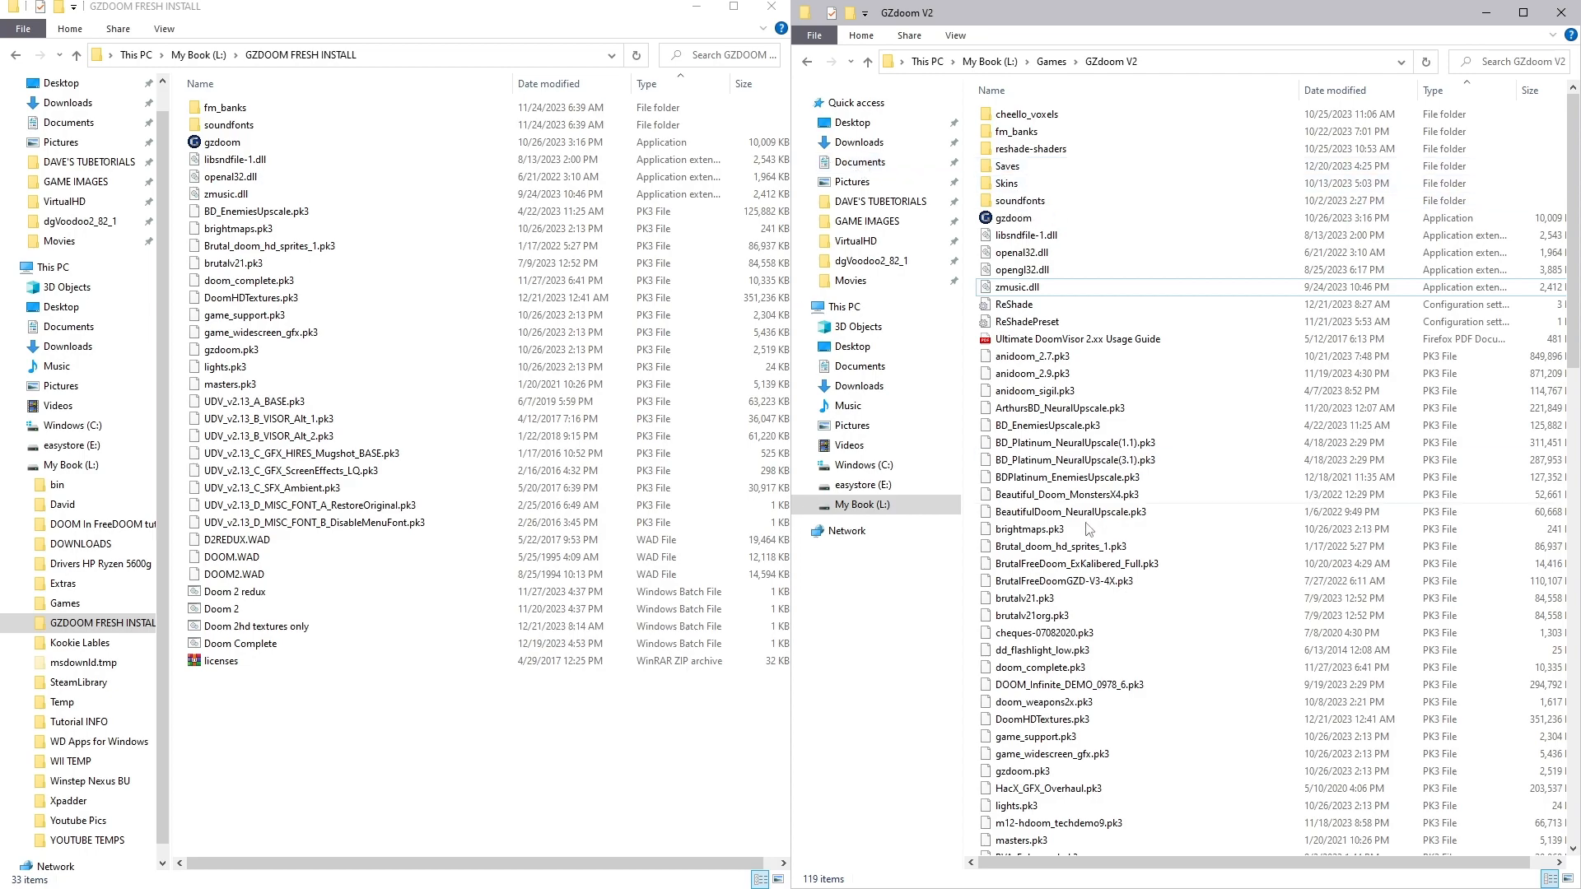
- Examine the contents of the GZdoom V2 folder and the game subfolders inside its Saves folder
{"action": "scroll", "coordinate": [1145, 473], "scroll_direction": "down", "scroll_amount": 20}
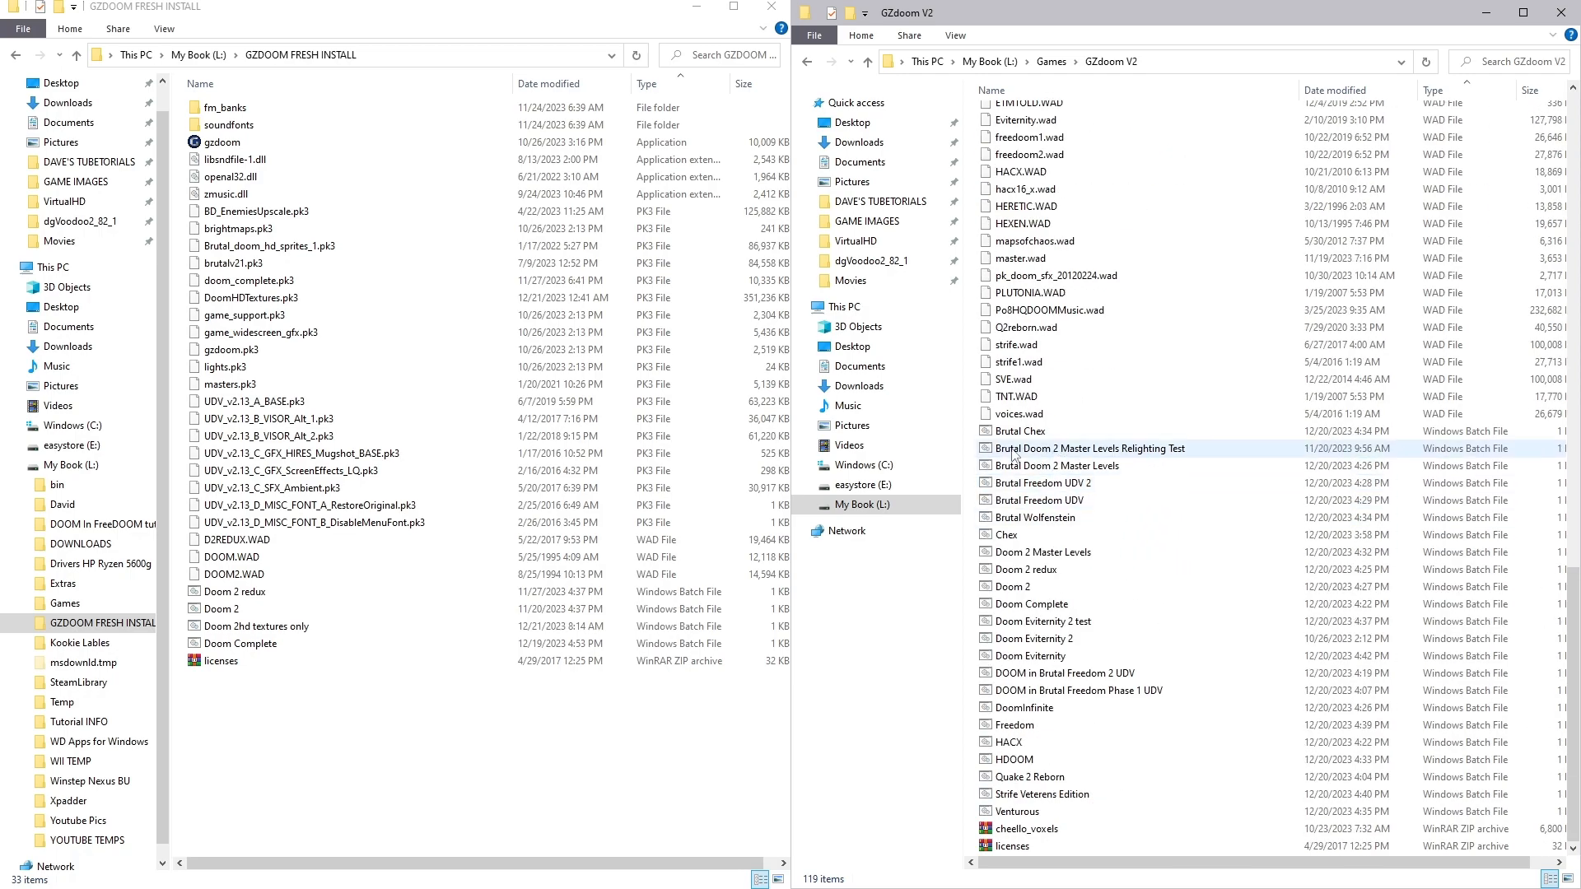
{"action": "scroll", "coordinate": [1181, 409], "scroll_direction": "up", "scroll_amount": 3}
{"action": "scroll", "coordinate": [1181, 409], "scroll_direction": "up", "scroll_amount": 20}
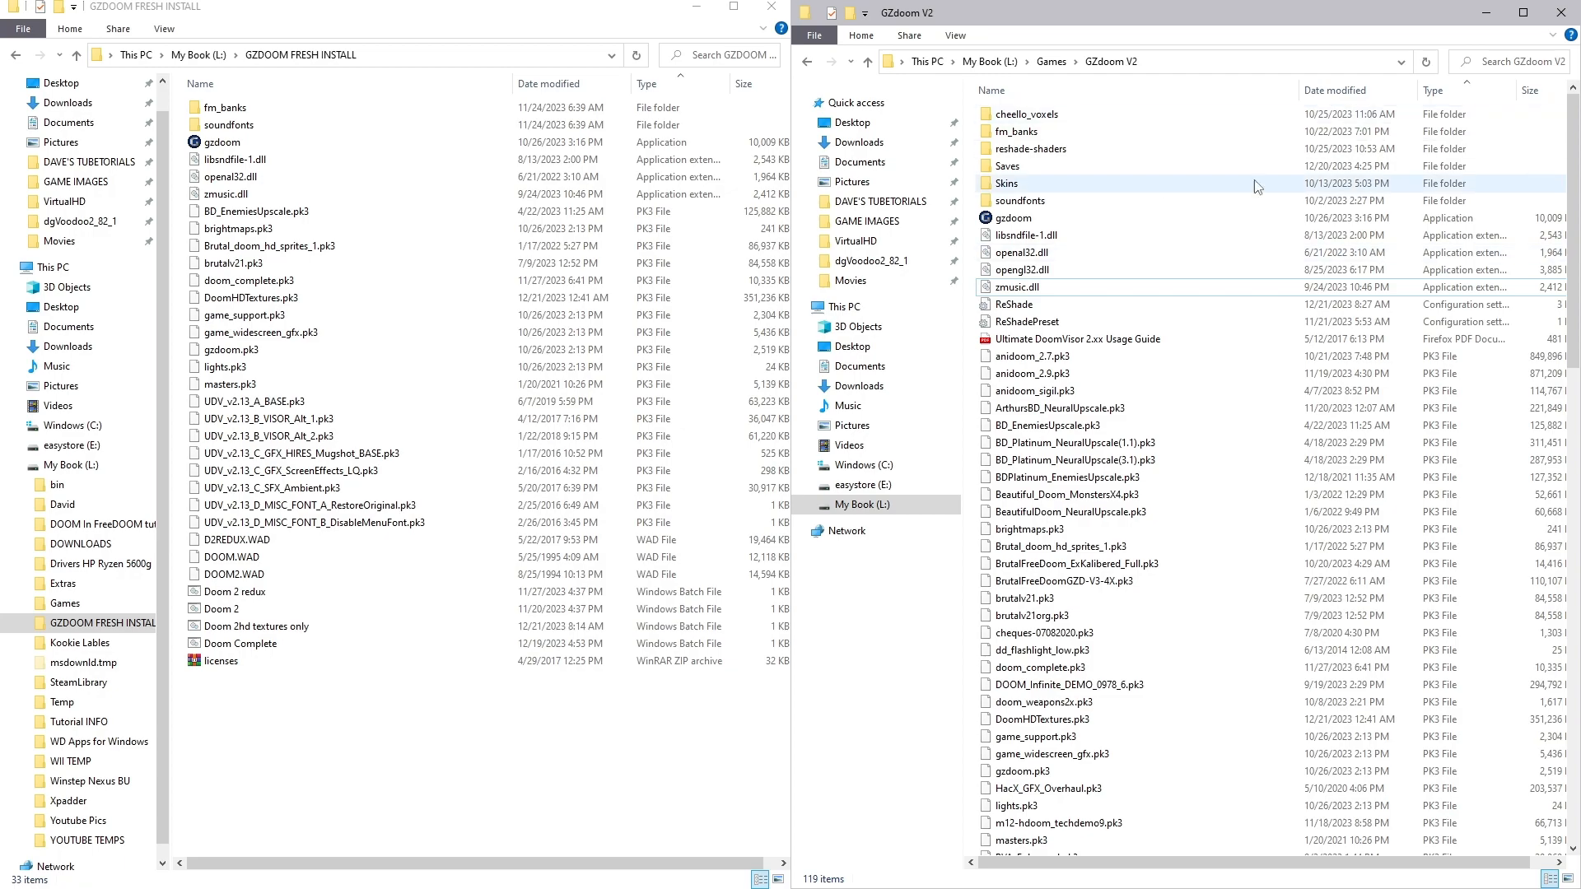
{"action": "double_click", "coordinate": [1021, 169]}
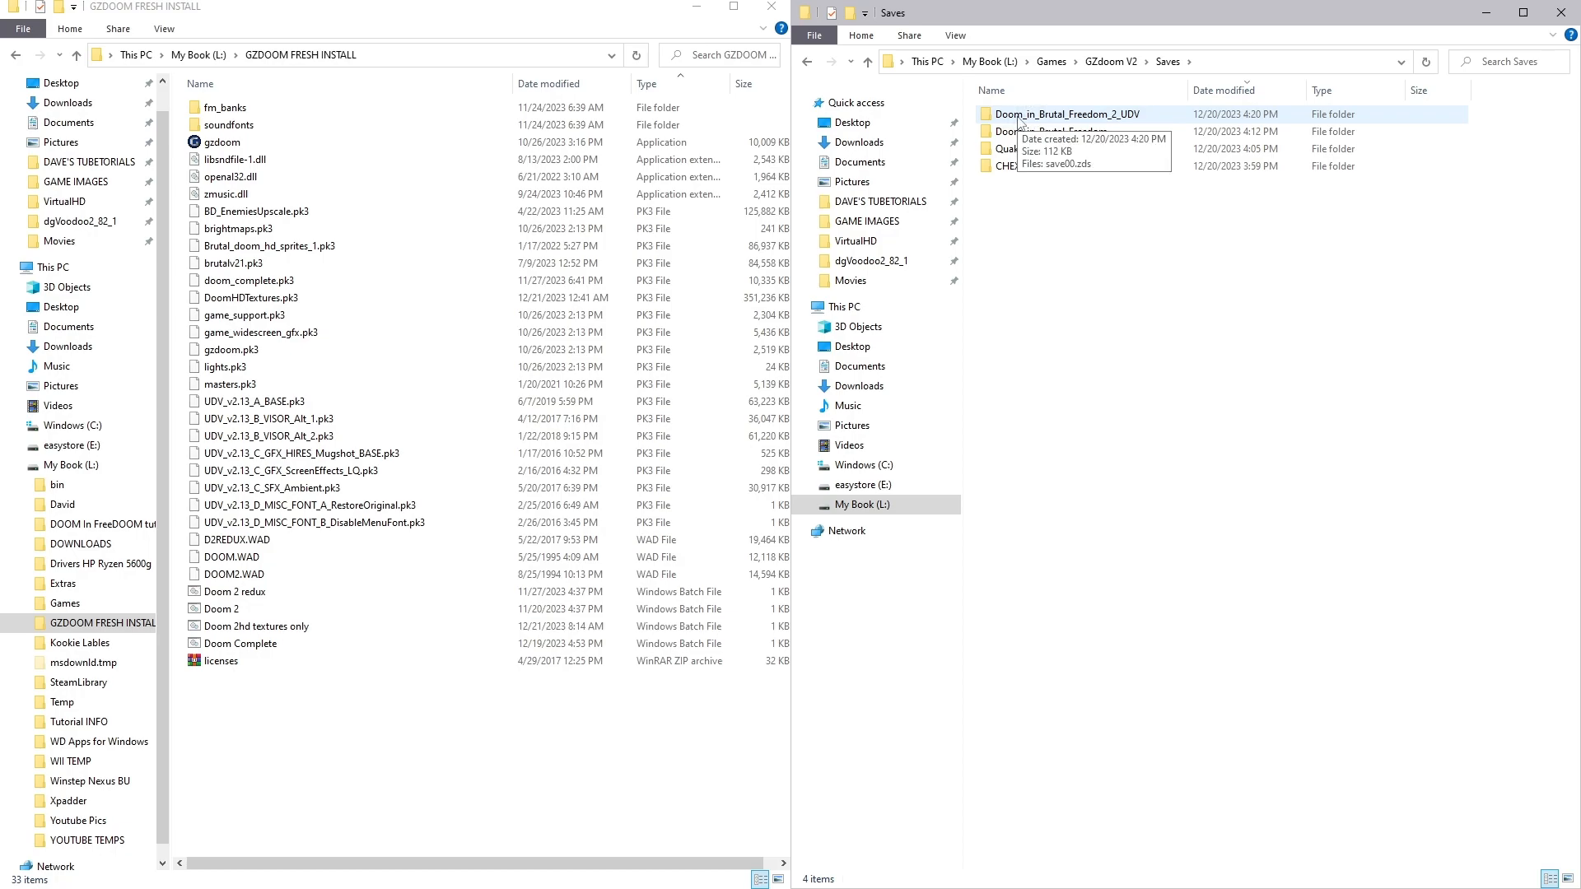
{"action": "left_click", "coordinate": [807, 64]}
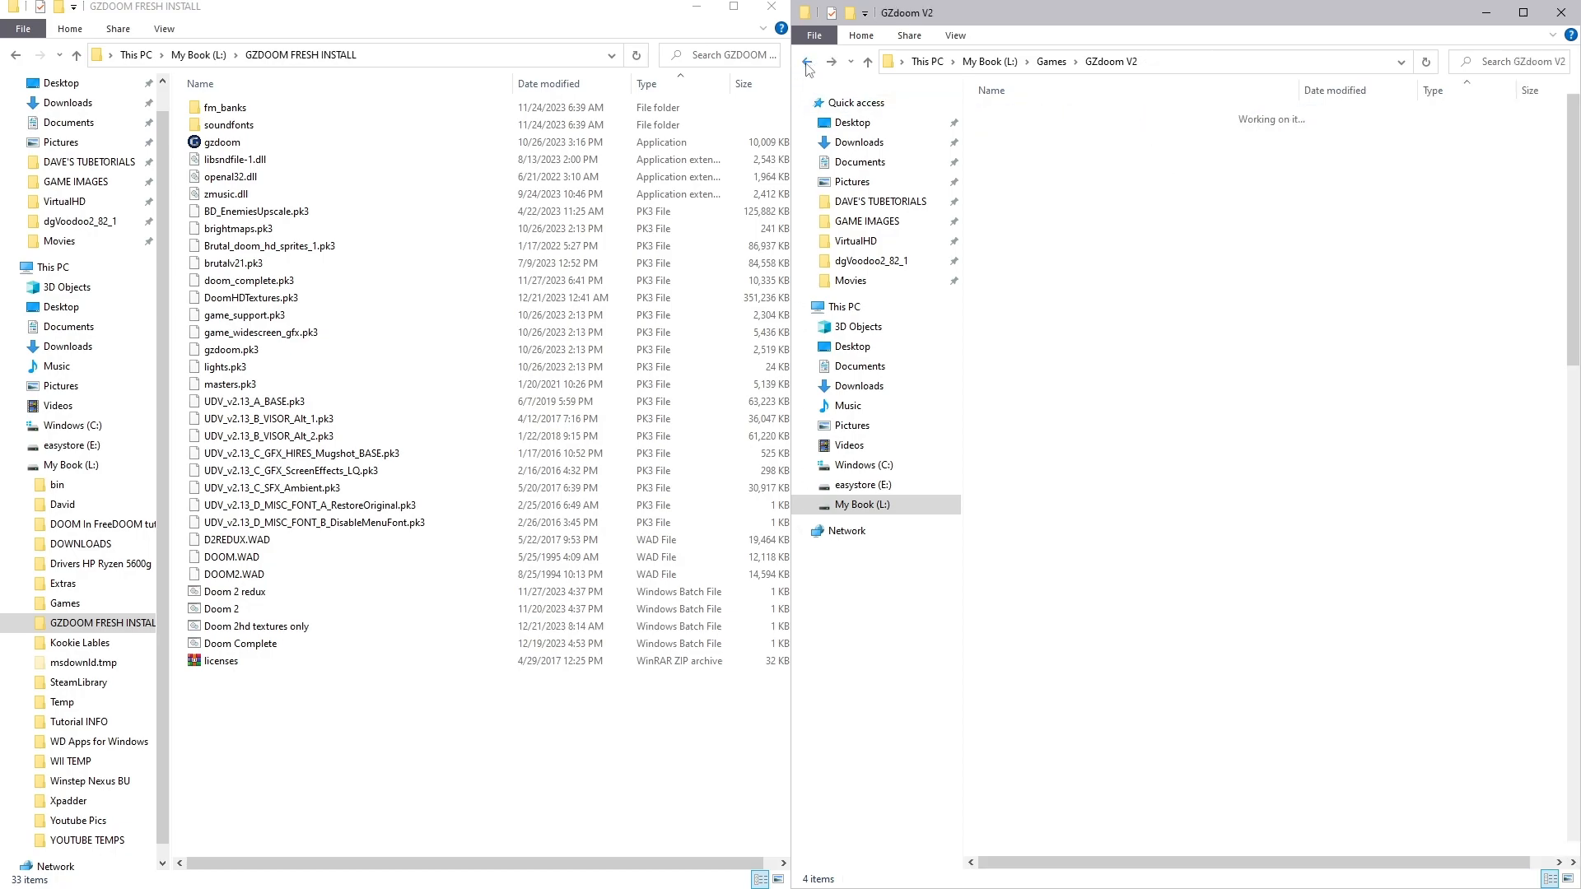
{"action": "left_click", "coordinate": [826, 64]}
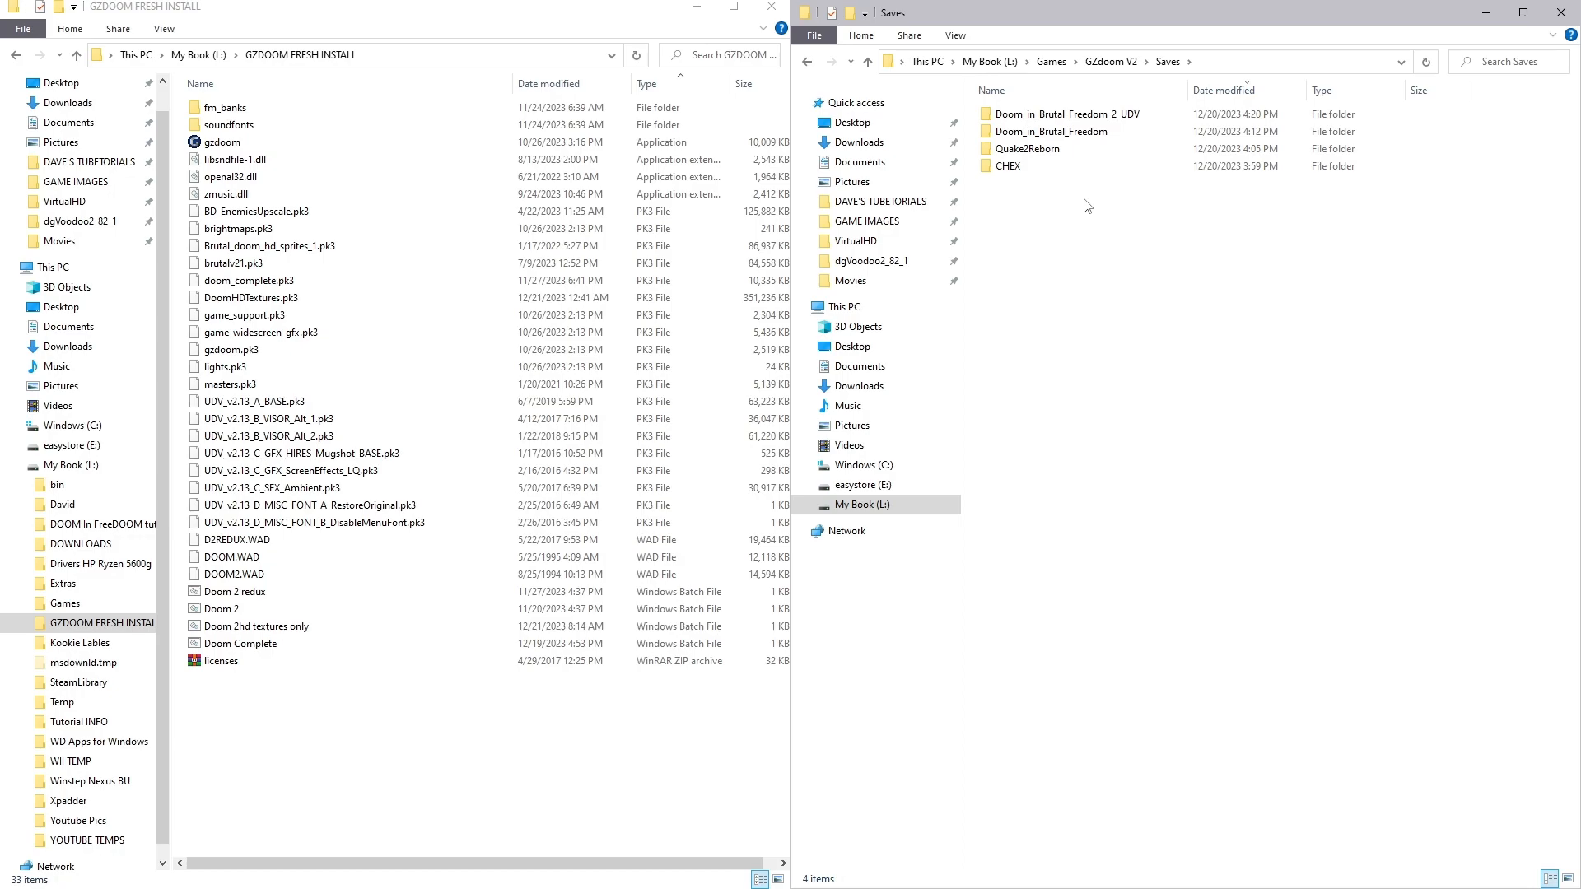
{"action": "left_click", "coordinate": [810, 62]}
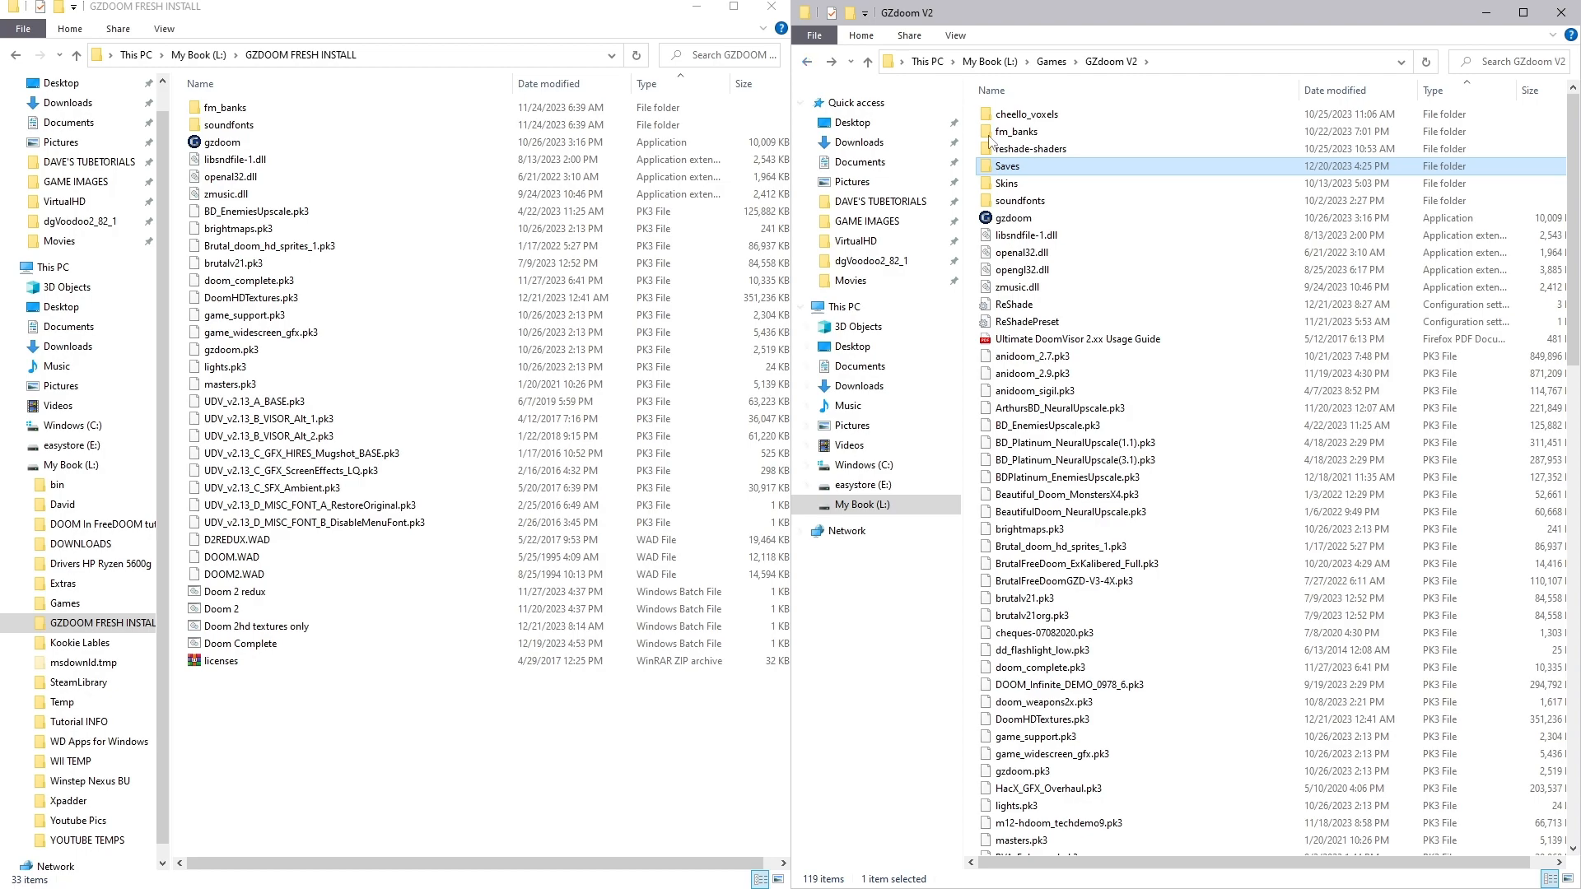
{"action": "scroll", "coordinate": [1121, 354], "scroll_direction": "down", "scroll_amount": 20}
{"action": "scroll", "coordinate": [1121, 354], "scroll_direction": "down", "scroll_amount": 2}
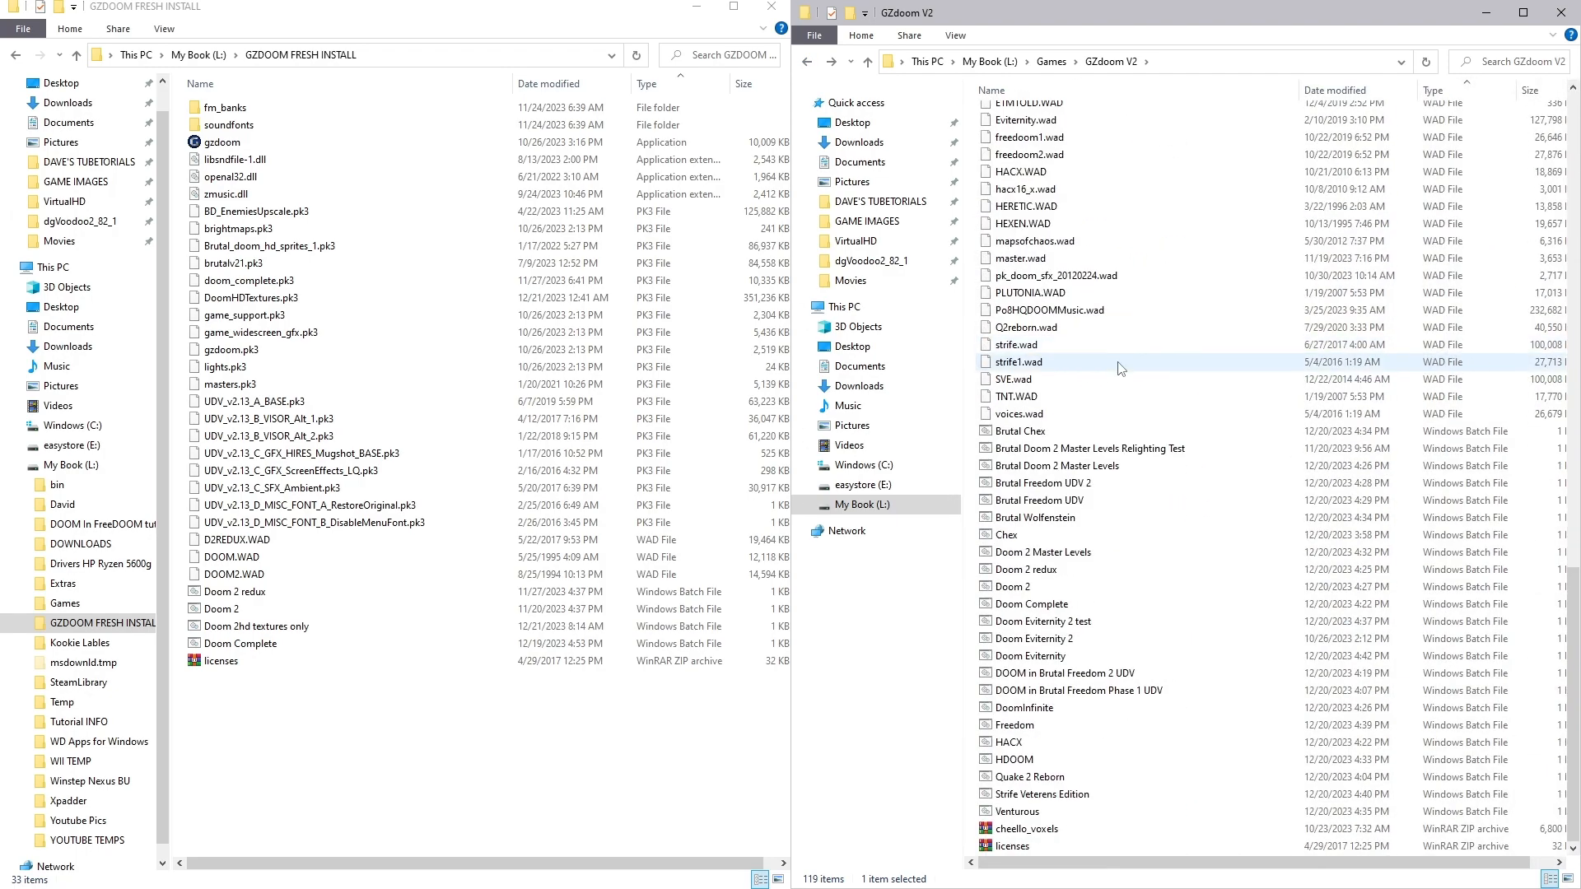
- Launch the Doom 2 batch file from the GZDOOM FRESH INSTALL folder and open the game's list of saved games
{"action": "left_click", "coordinate": [334, 728]}
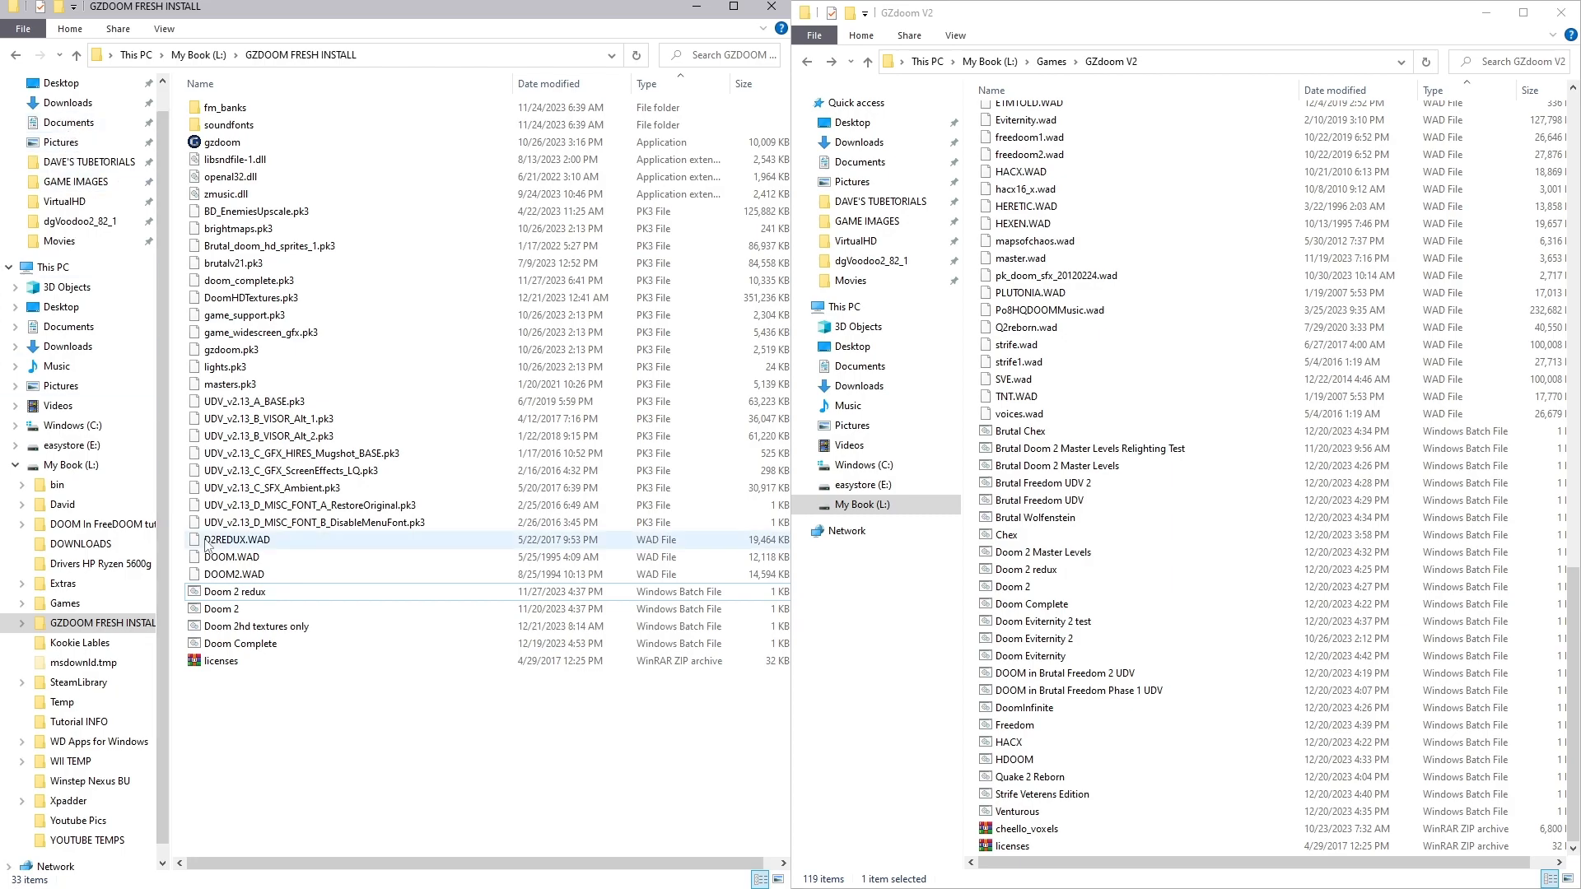
{"action": "double_click", "coordinate": [219, 610]}
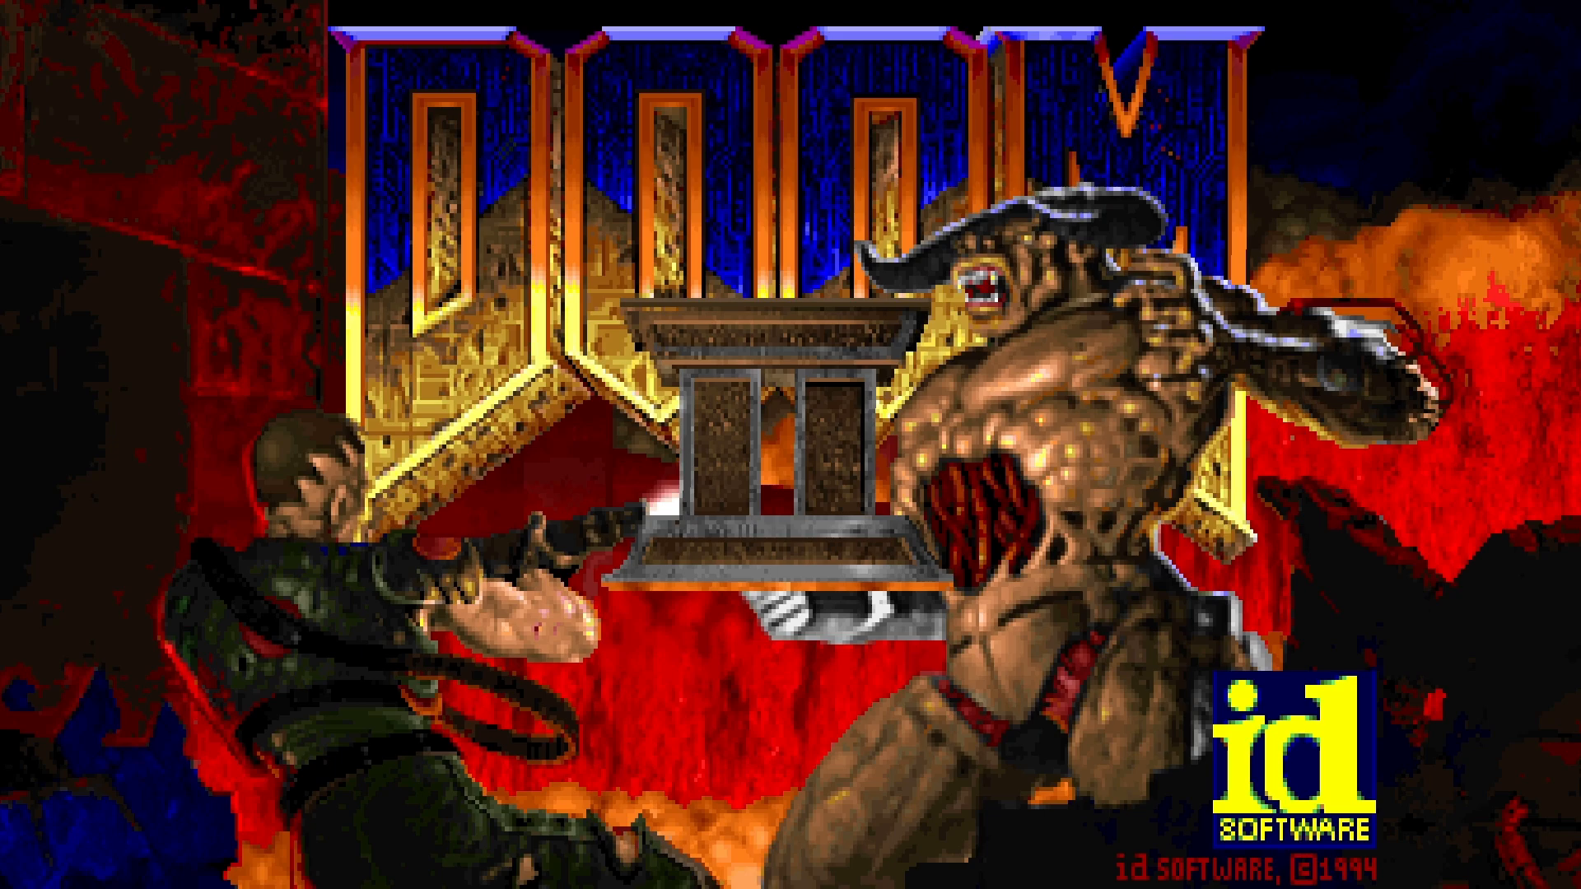
{"action": "key", "text": "Escape"}
{"action": "key", "text": "Down"}
{"action": "key", "text": "Down"}
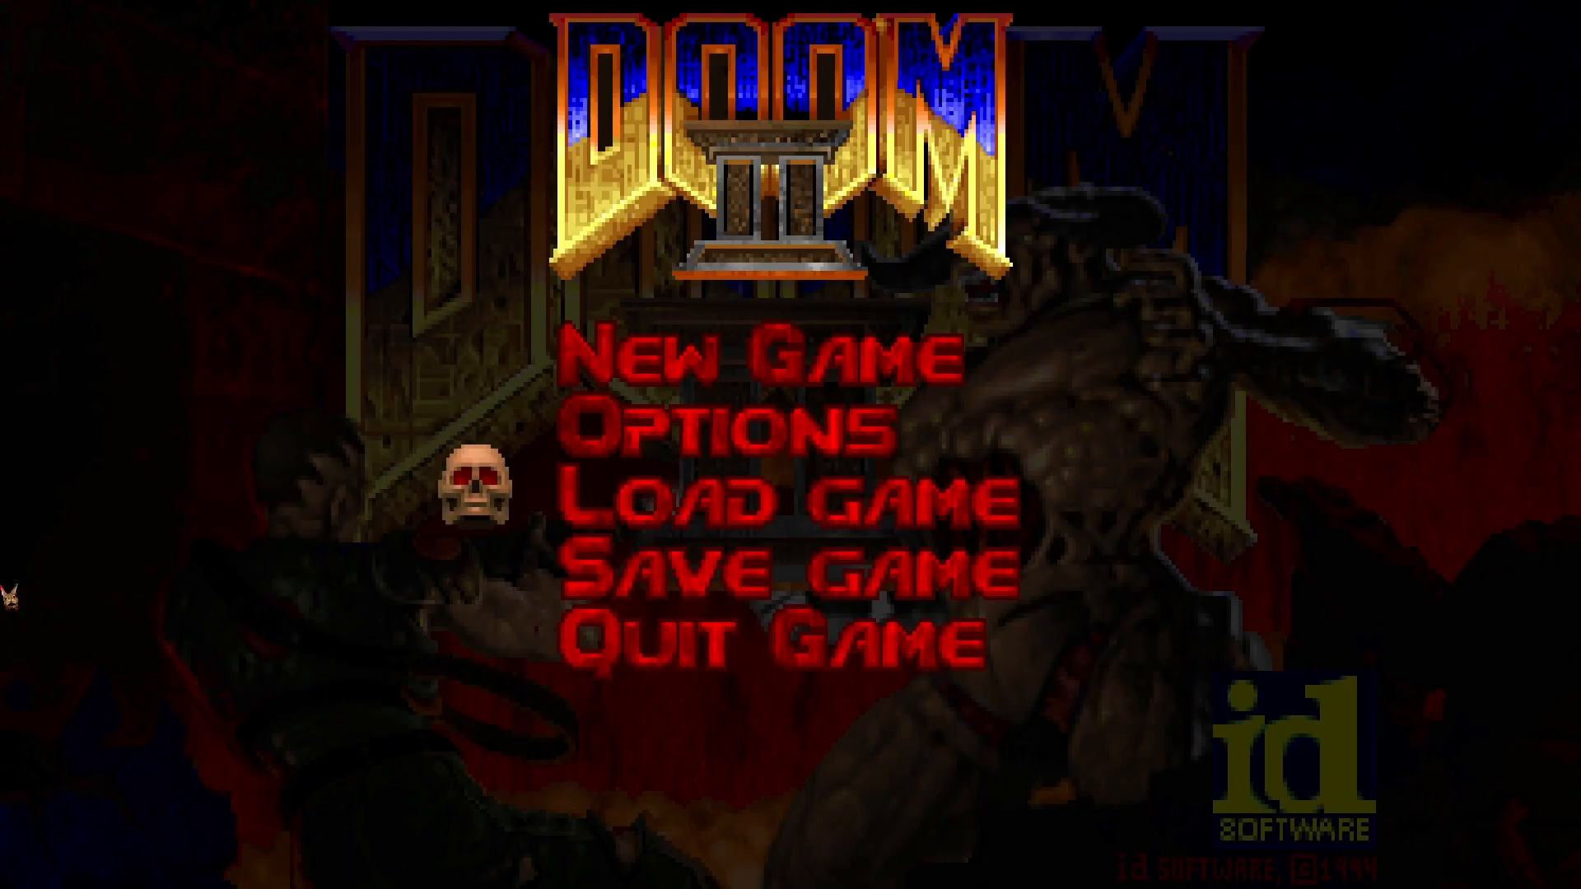
{"action": "key", "text": "Return"}
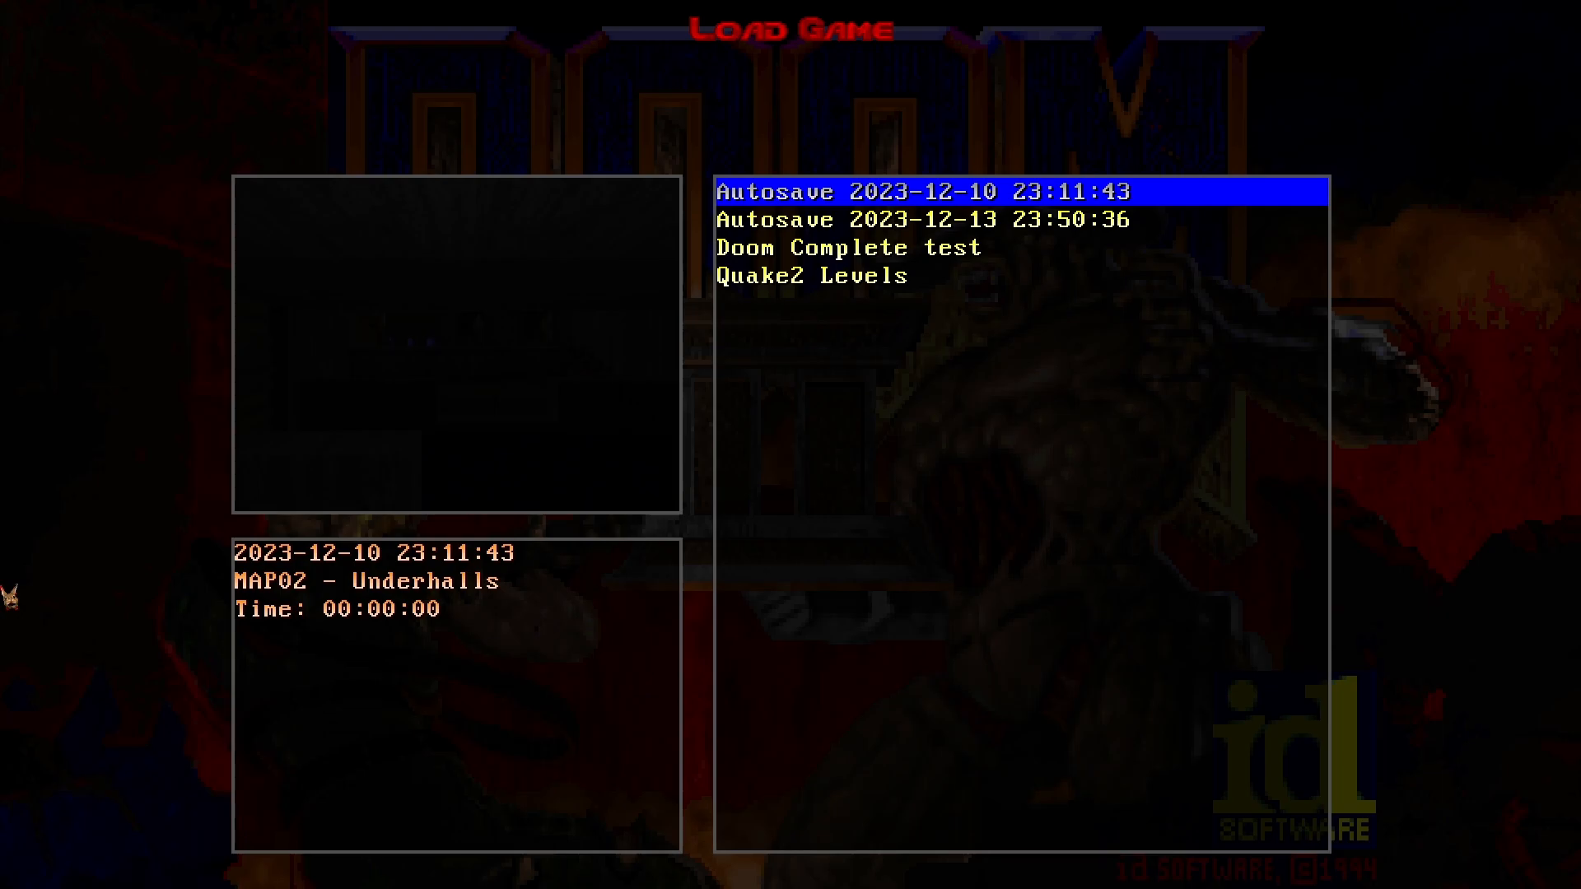
- Look through the Load Game entries to see which game each save belongs to, including Doom Complete test and Quake2 Levels
{"action": "key", "text": "Down"}
{"action": "key", "text": "Down"}
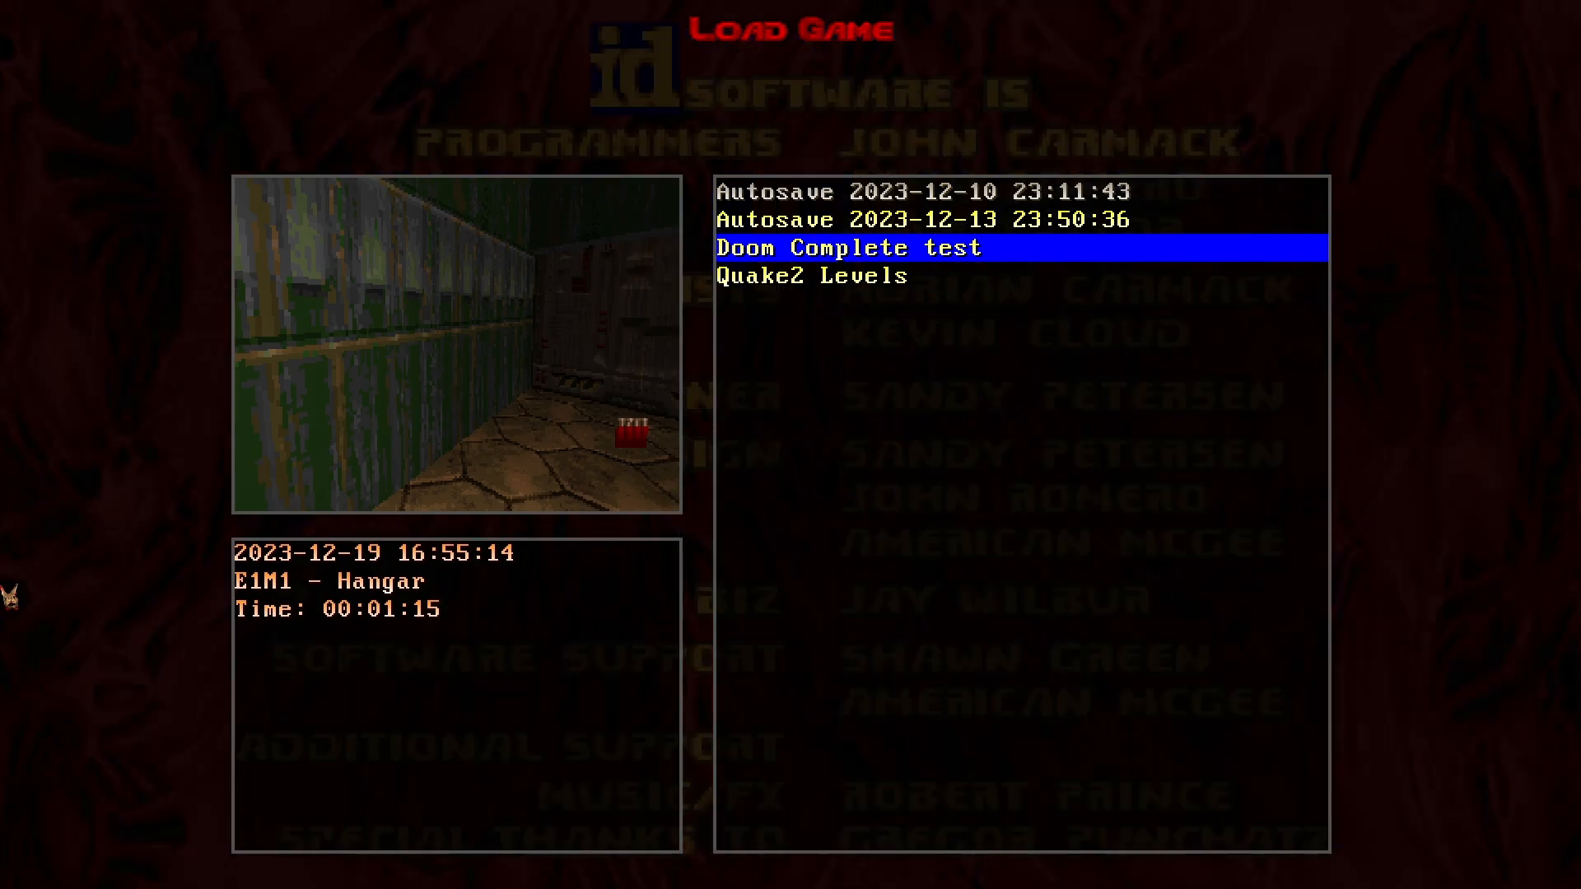
{"action": "key", "text": "Down"}
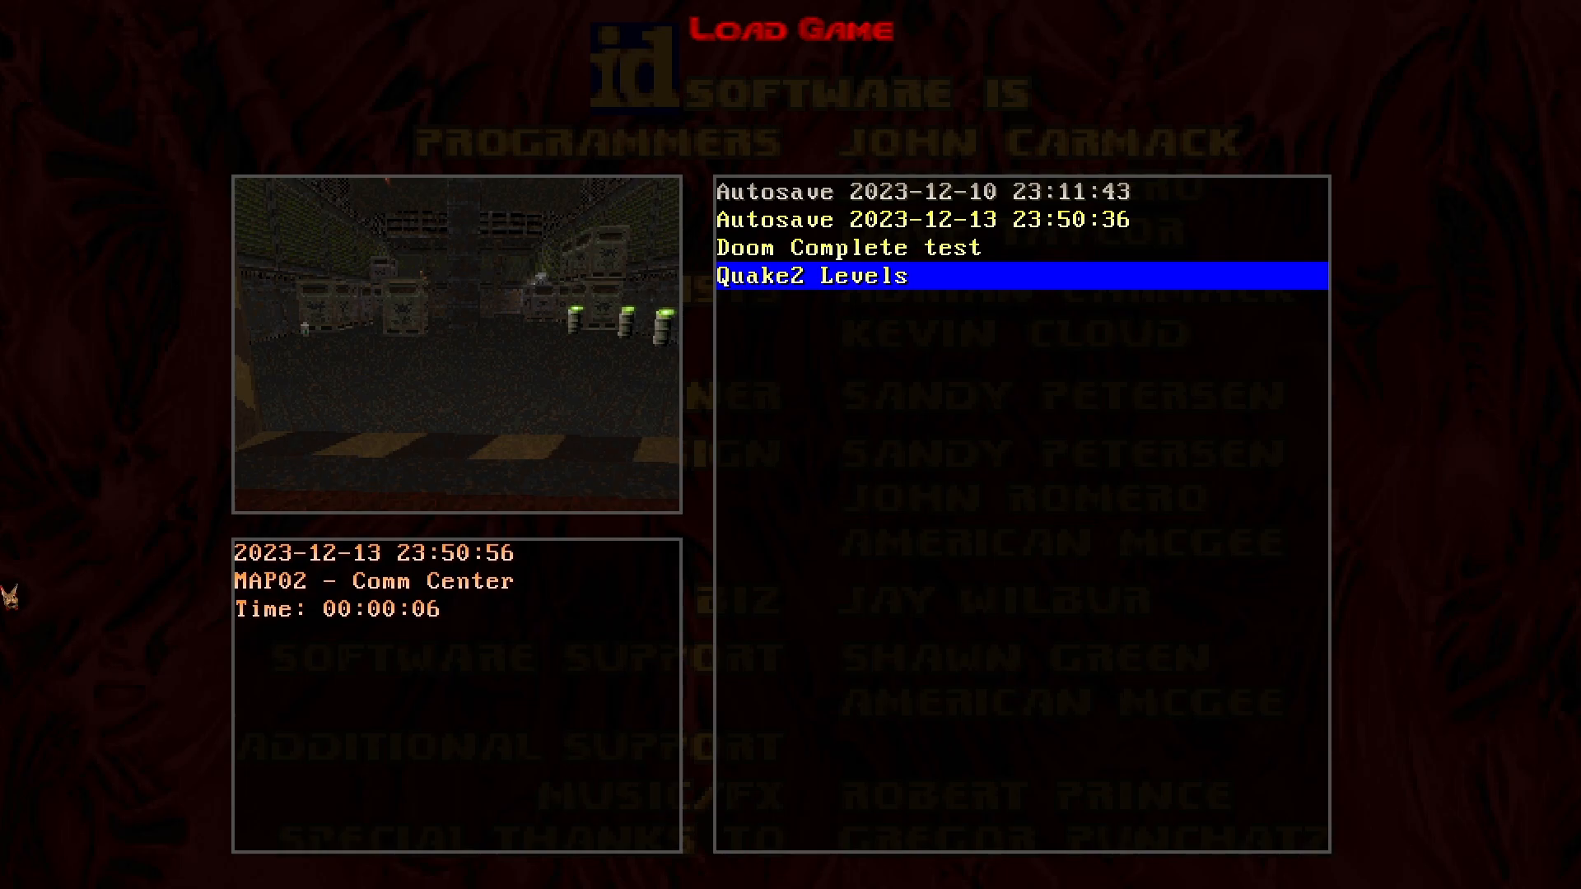
{"action": "key", "text": "Escape"}
{"action": "key", "text": "Escape"}
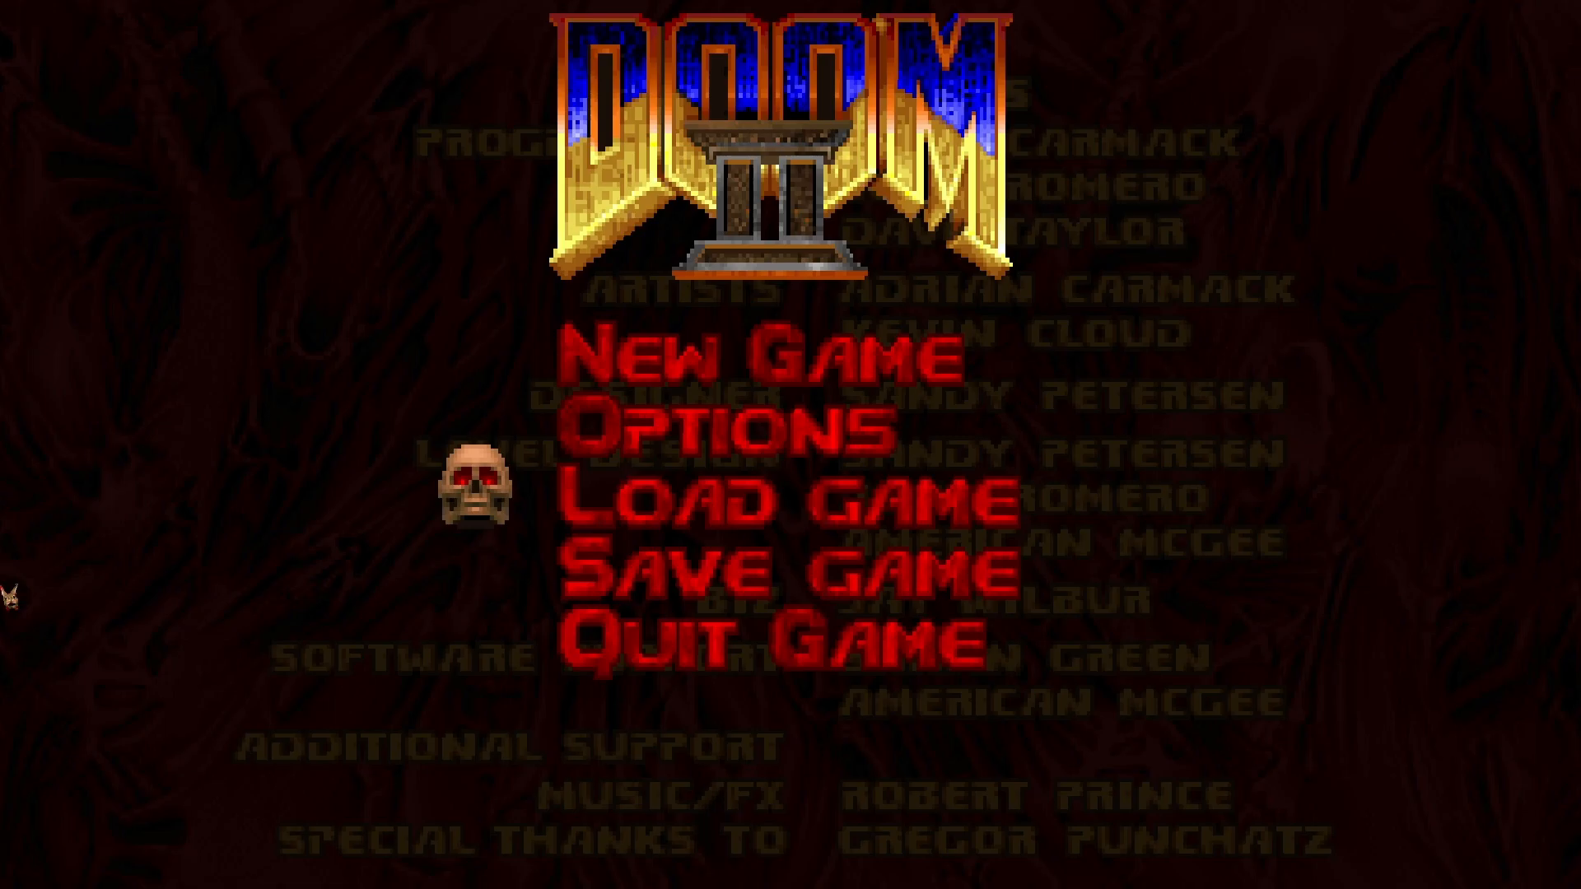
{"action": "key", "text": "Return"}
{"action": "key", "text": "Up"}
{"action": "key", "text": "Escape"}
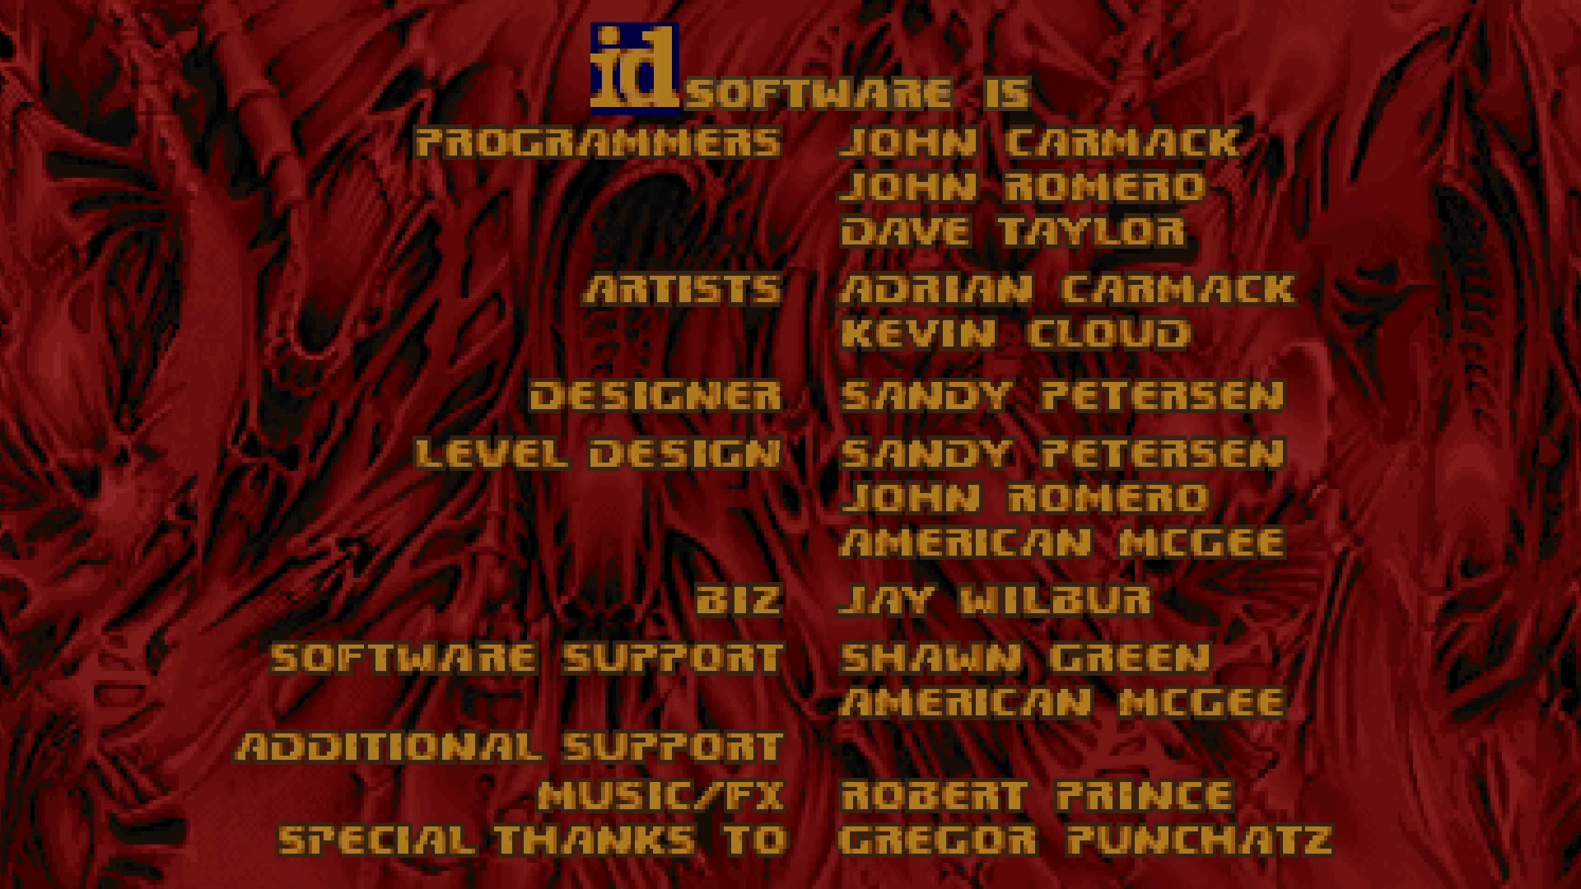
{"action": "key", "text": "Escape"}
{"action": "key", "text": "Return"}
{"action": "key", "text": "Up"}
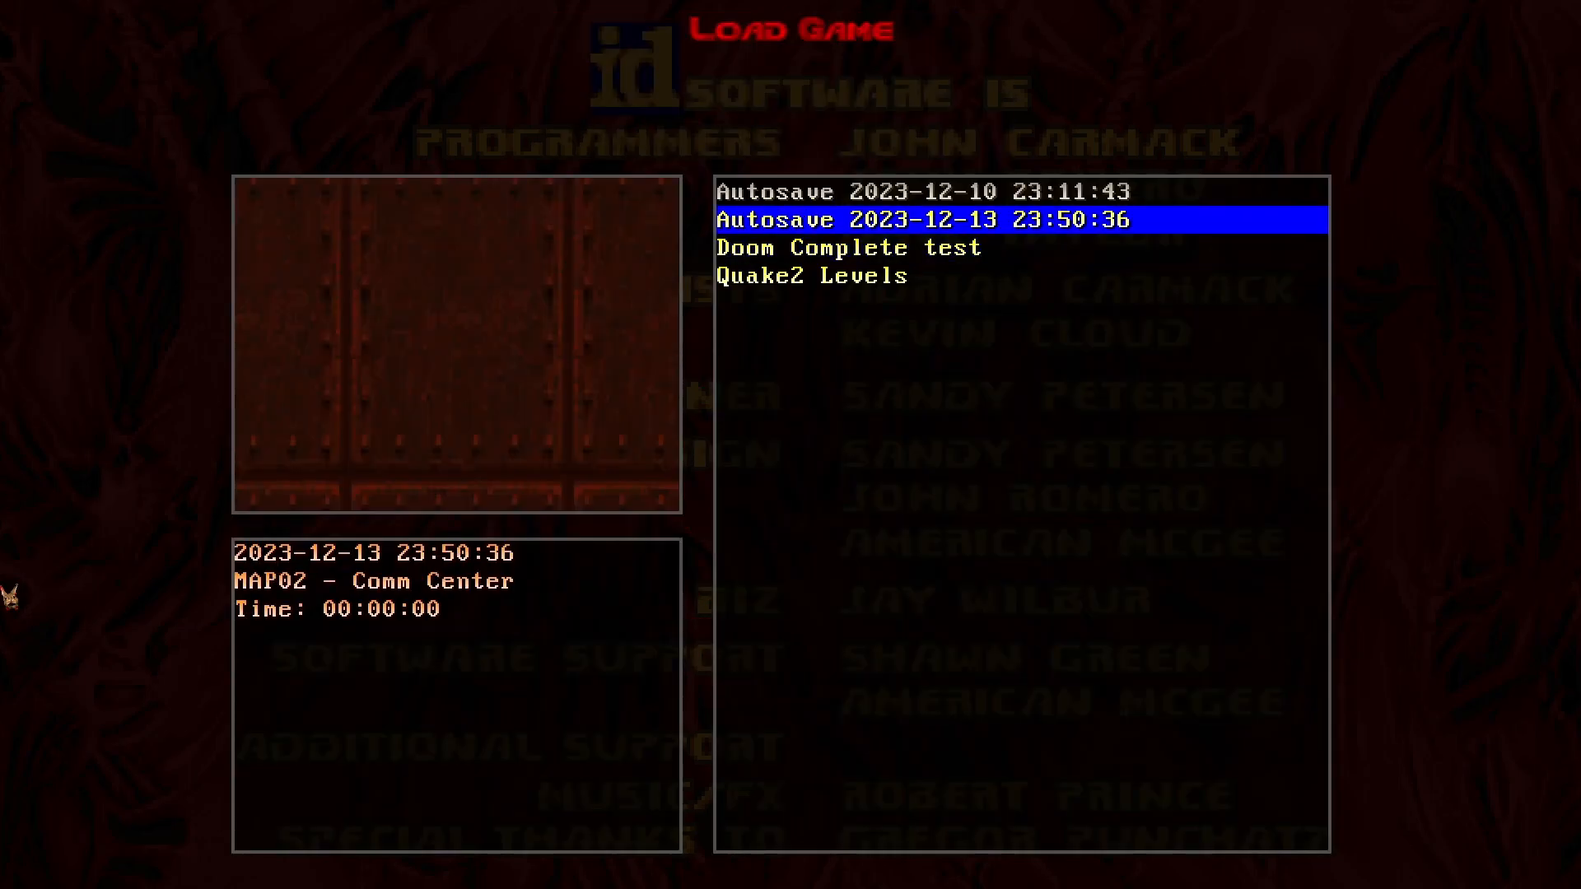
{"action": "key", "text": "Escape"}
{"action": "key", "text": "Escape"}
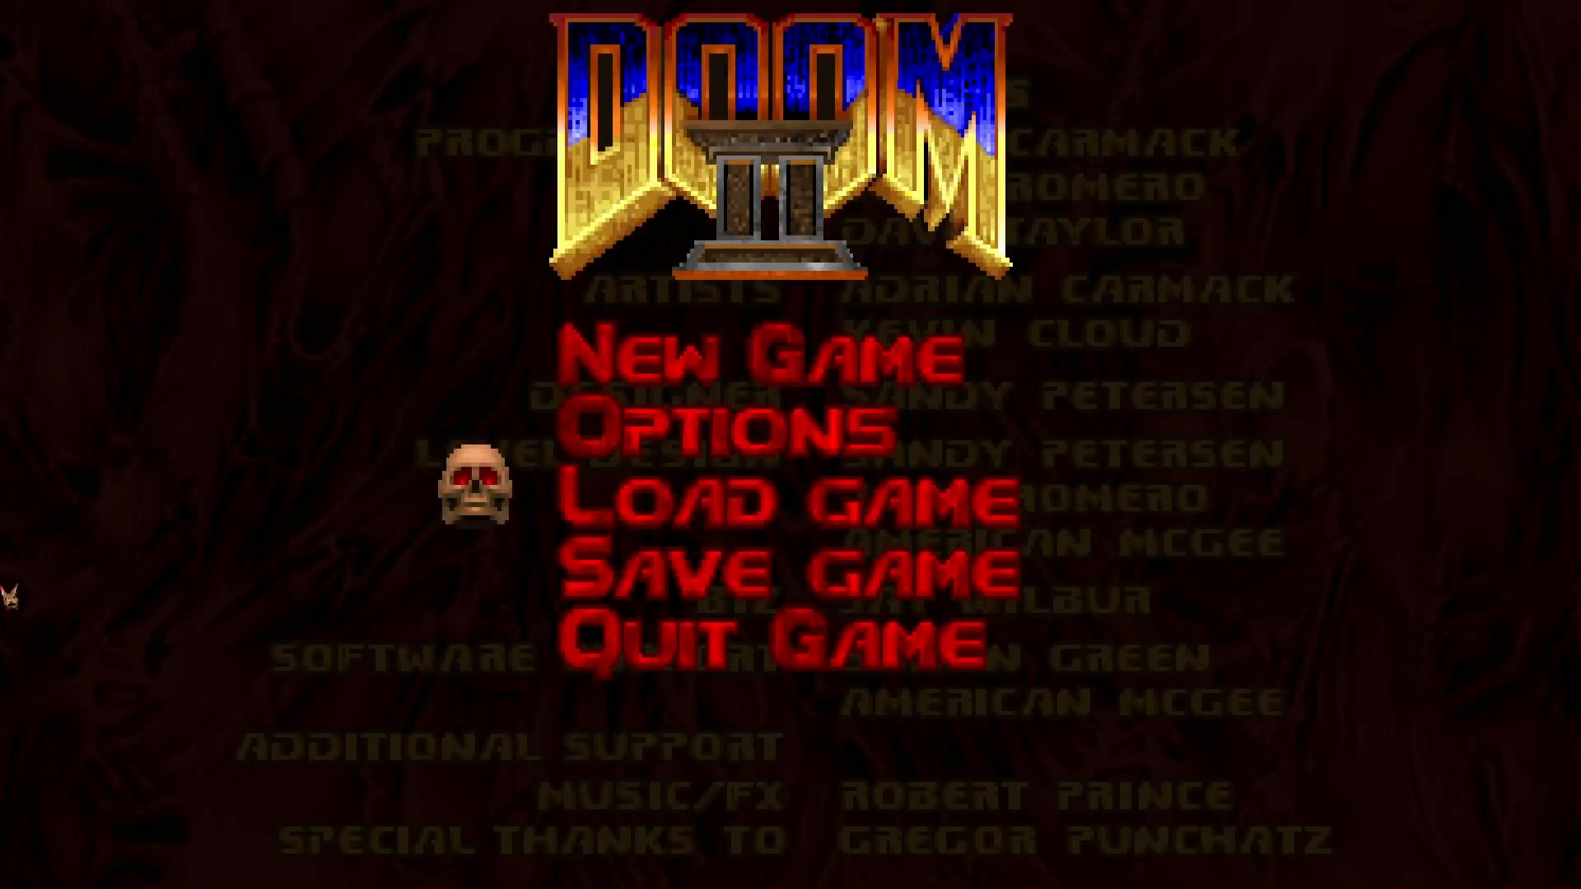
- Quit Doom 2 and return to the file folders
{"action": "key", "text": "Escape"}
{"action": "key", "text": "Escape"}
{"action": "key", "text": "Down"}
{"action": "key", "text": "Down"}
{"action": "key", "text": "Down"}
{"action": "key", "text": "Up"}
{"action": "key", "text": "Return"}
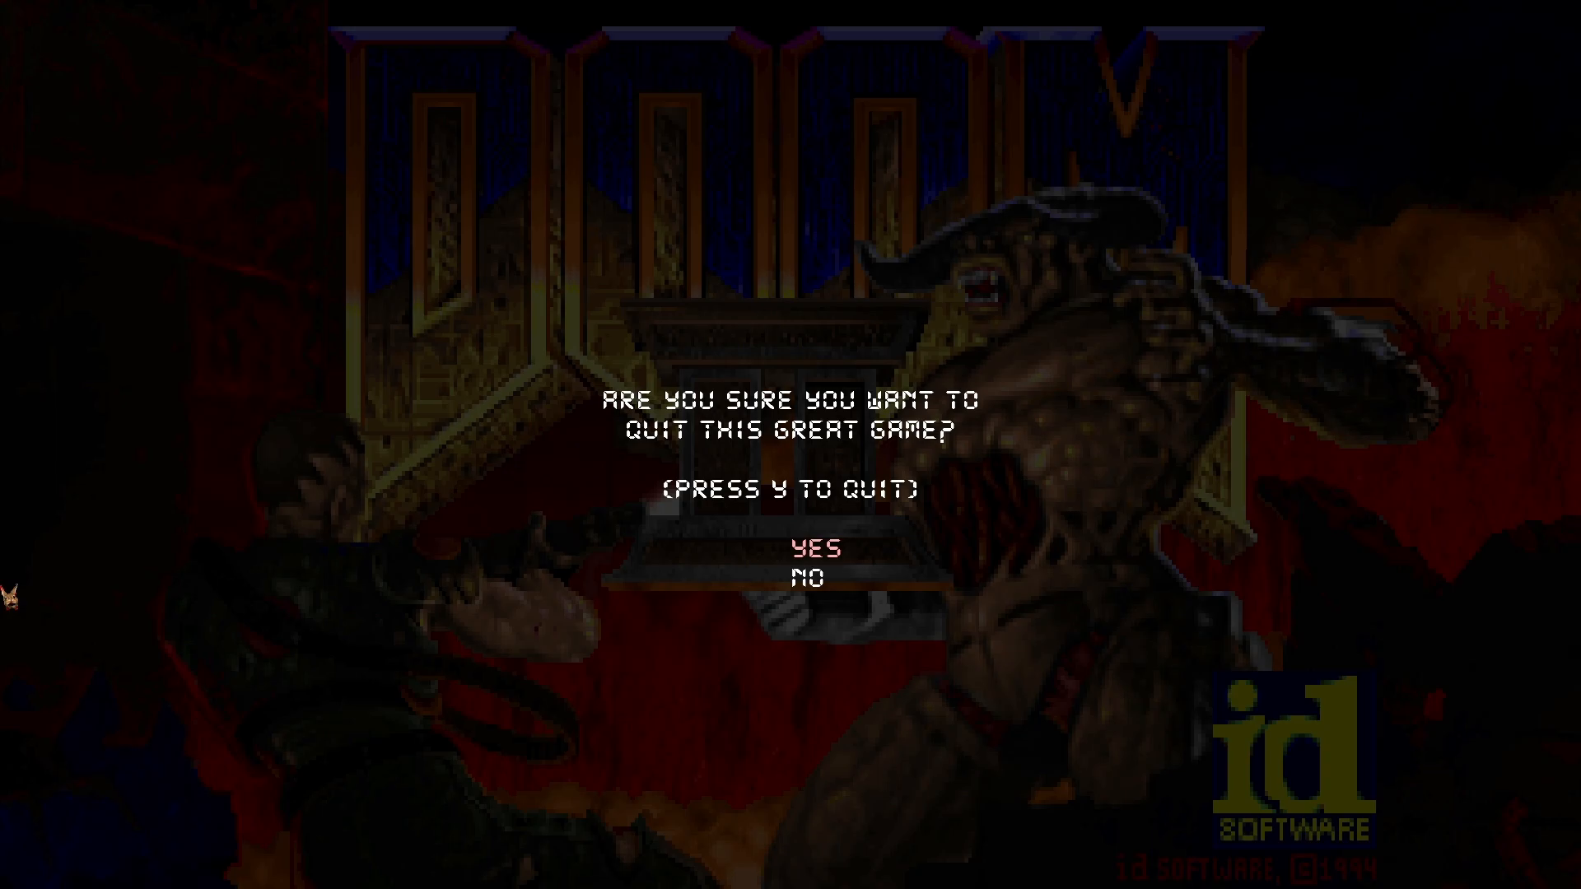
{"action": "key", "text": "Return"}
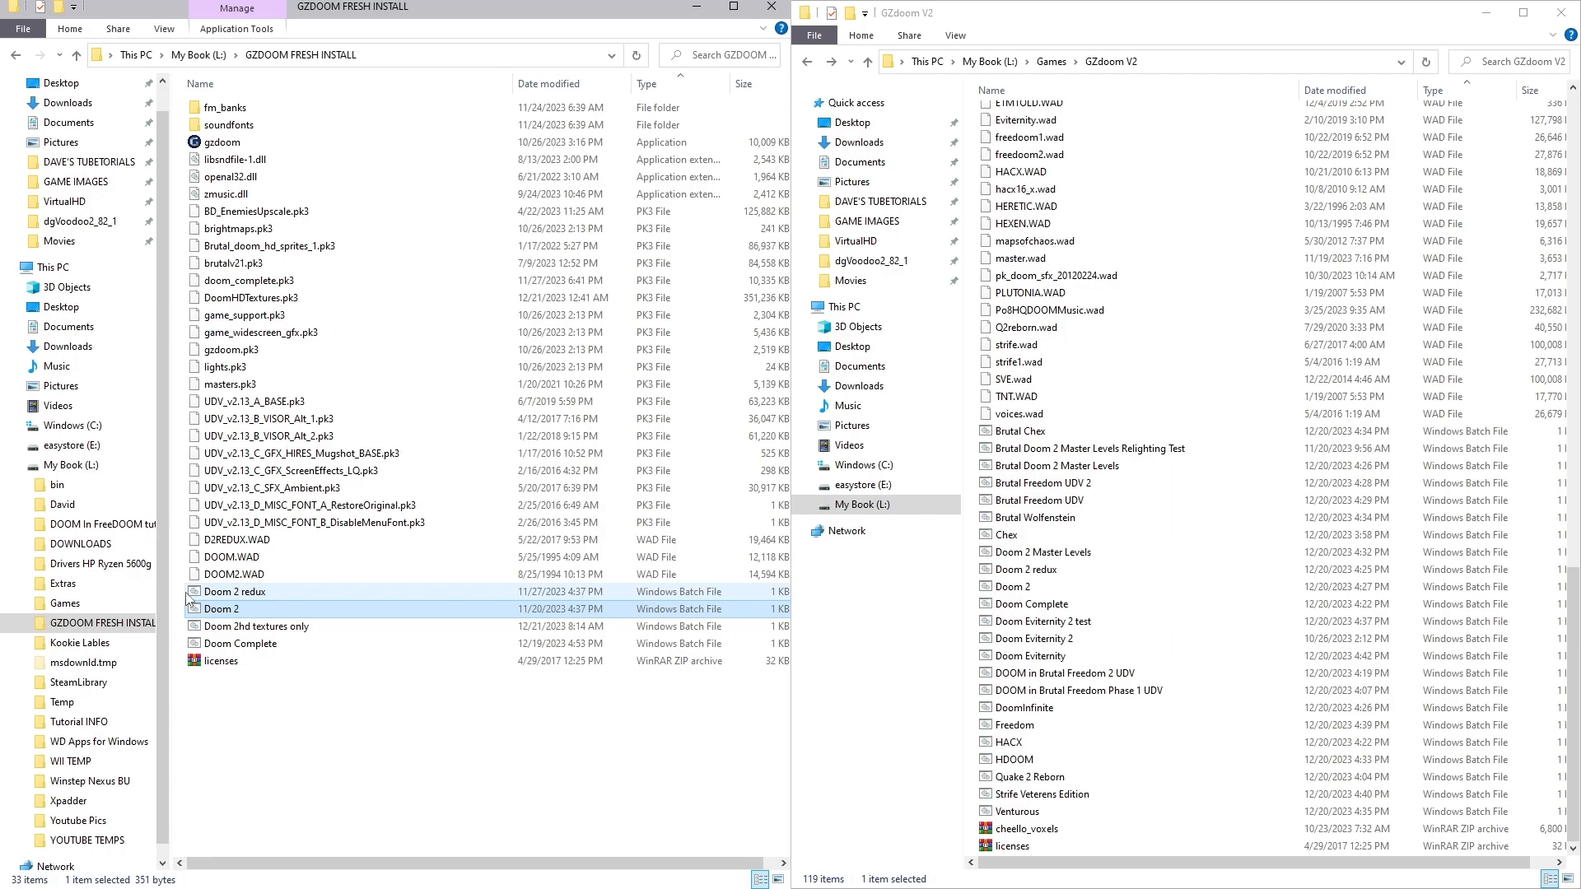
- Open the fresh install's Doom 2 batch file for editing and append "-savedir Saves" to the end of its command line
{"action": "left_click", "coordinate": [229, 731]}
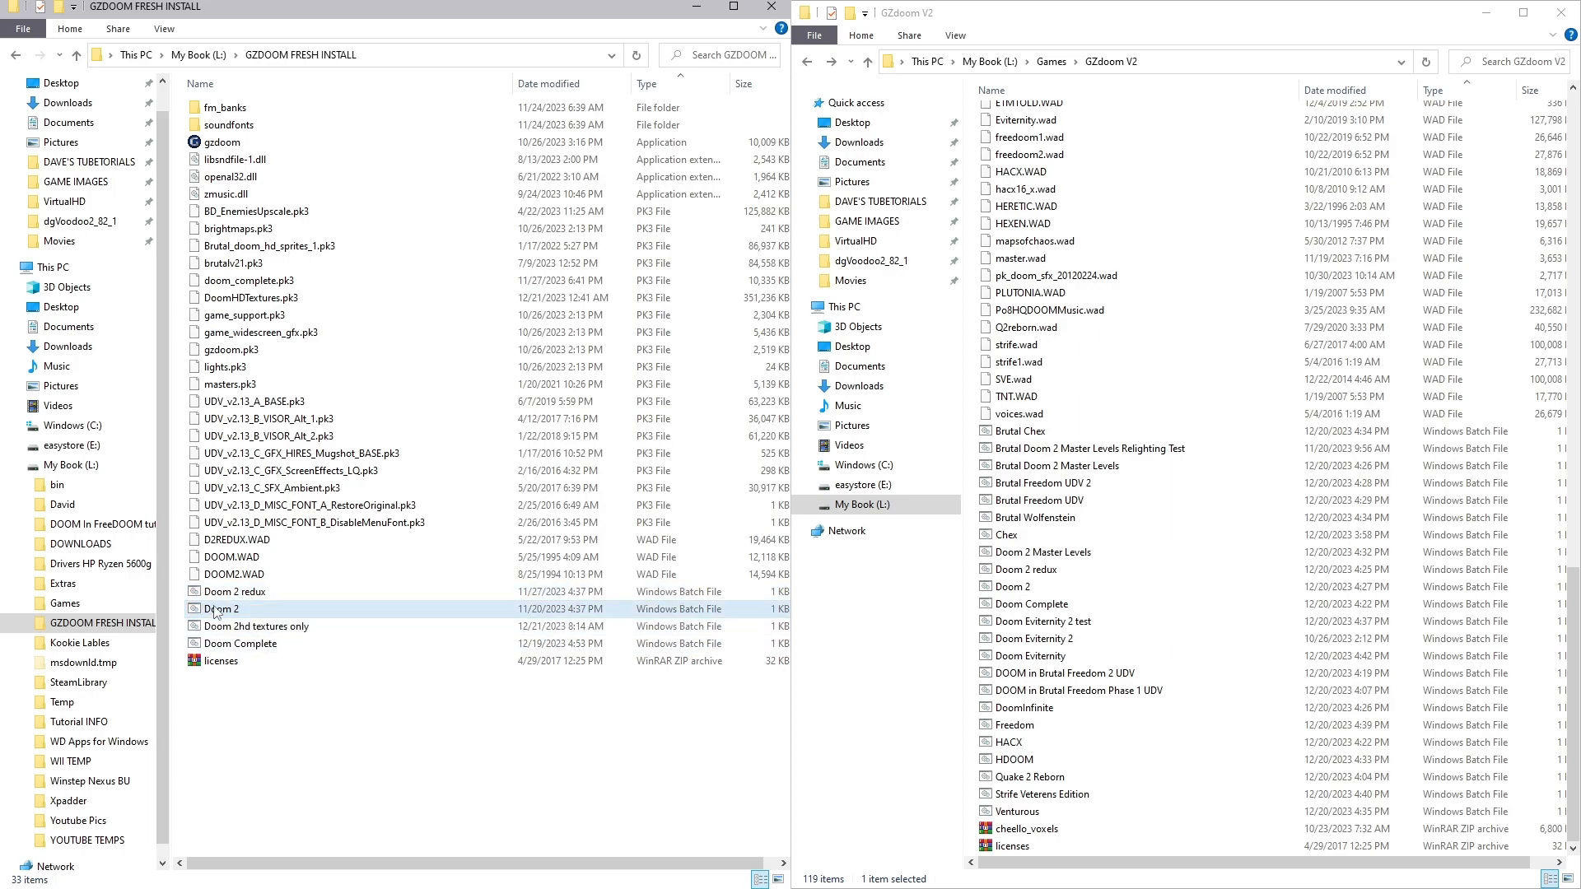
{"action": "right_click", "coordinate": [200, 610]}
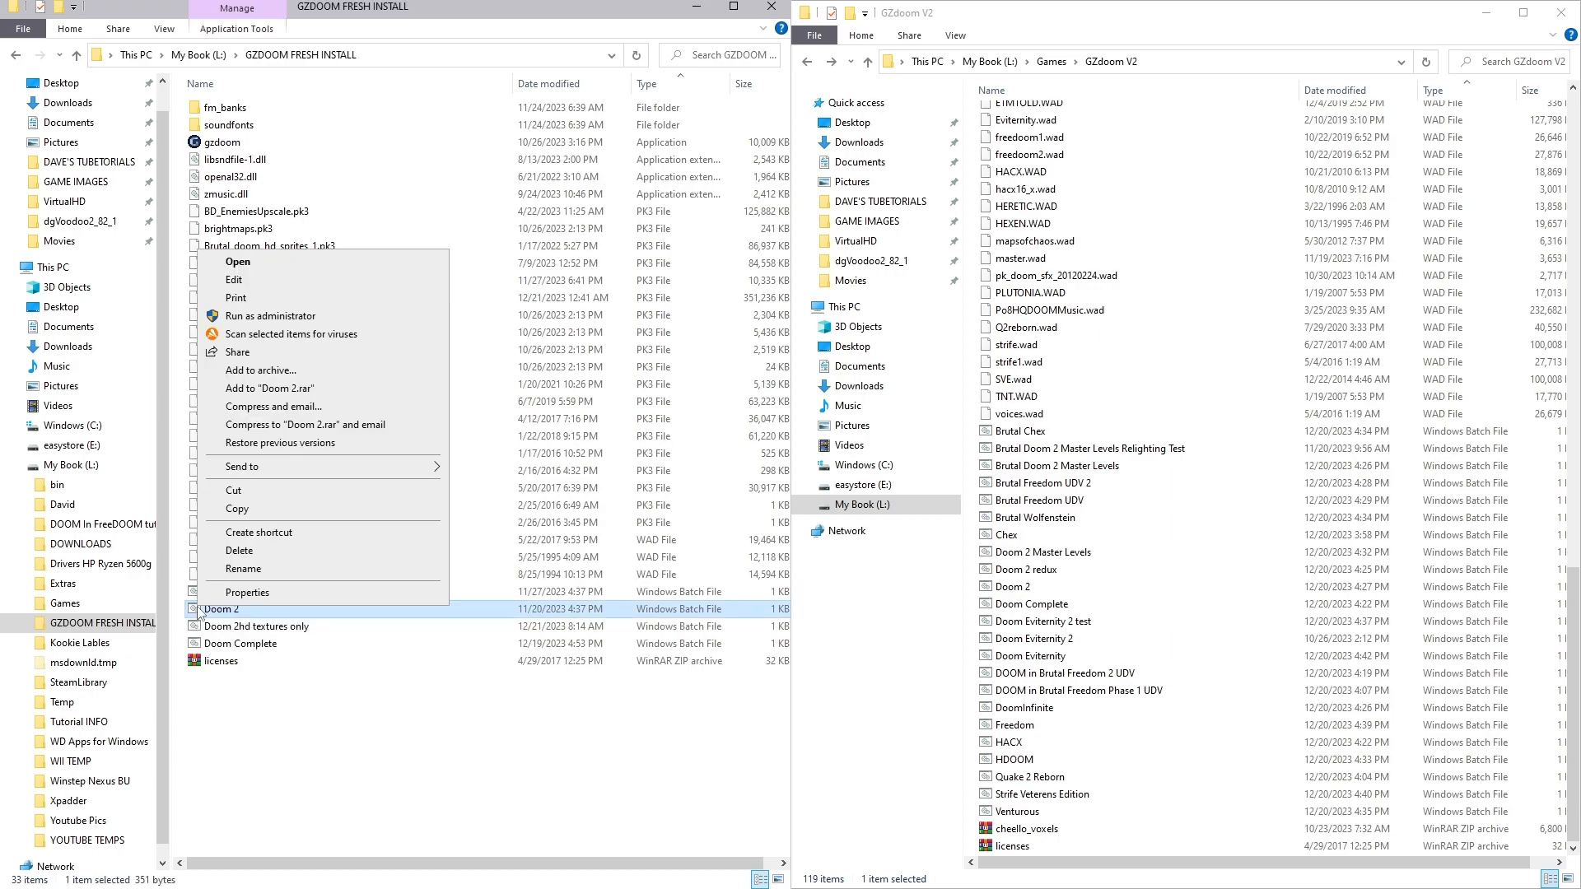
{"action": "left_click", "coordinate": [234, 280]}
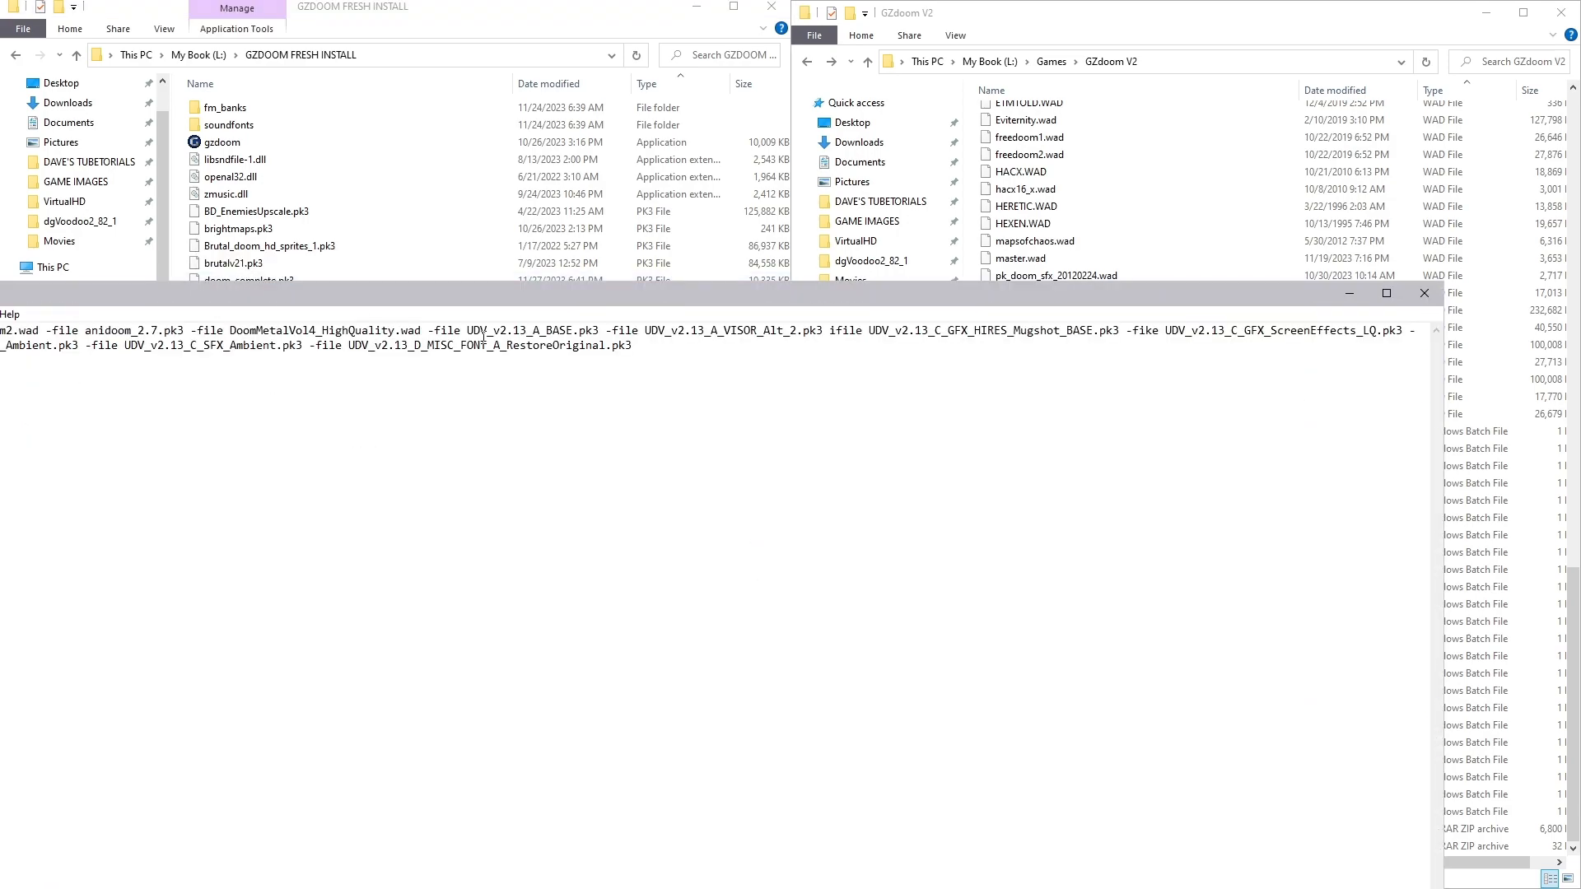
{"action": "double_click", "coordinate": [697, 290]}
{"action": "left_click", "coordinate": [781, 59]}
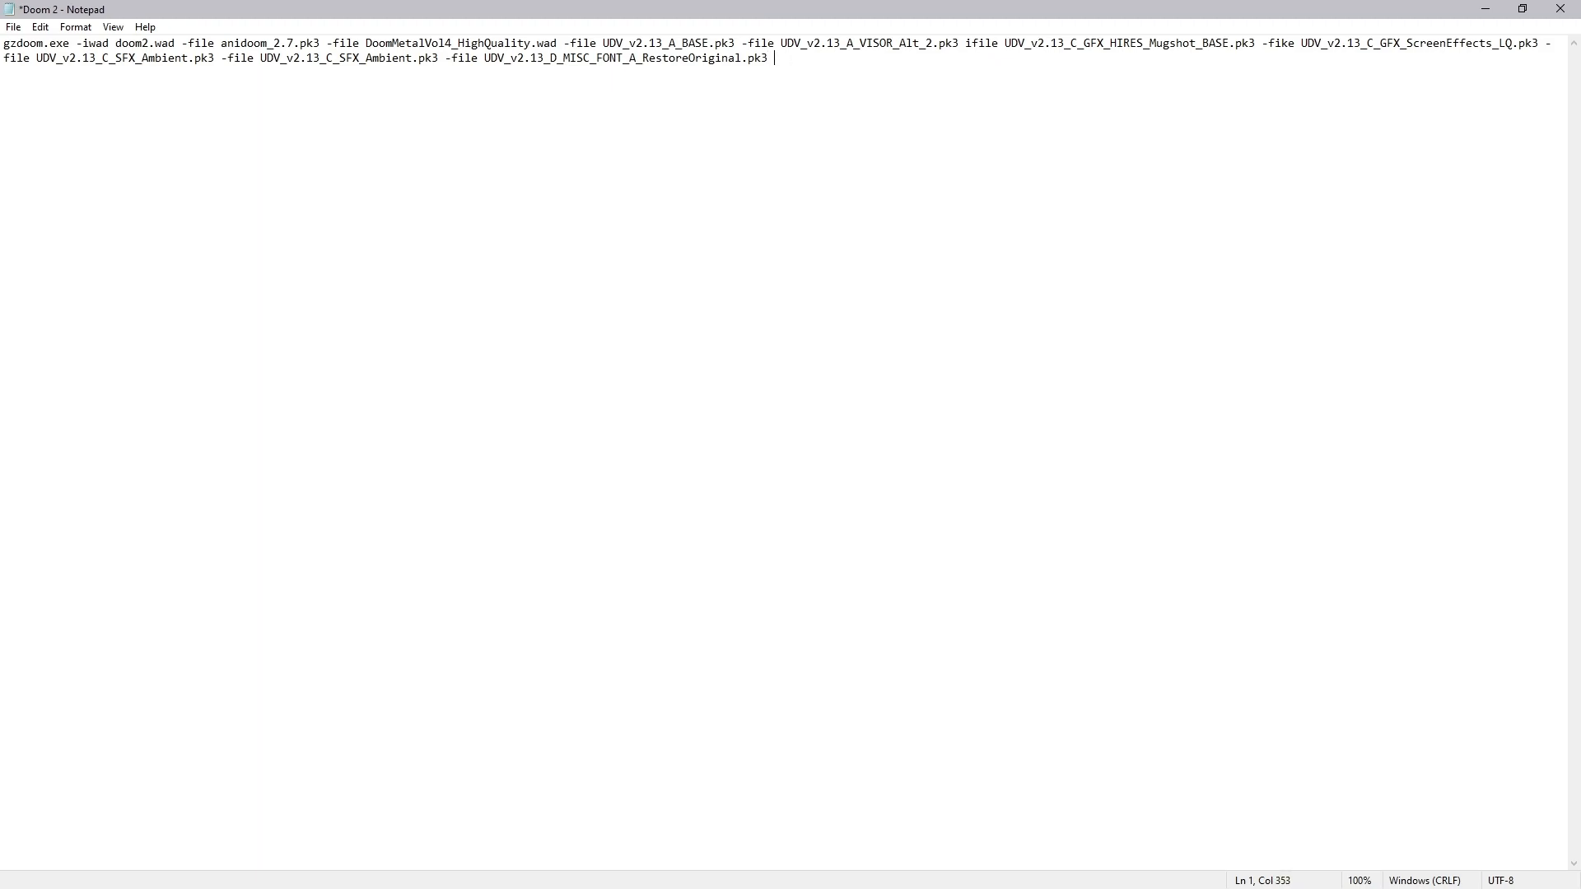
{"action": "type", "text": "-savedir Saves"}
- Open the Brutal Chex batch file from GZdoom V2 in the text editor and examine how its save folder name is written
{"action": "left_click_drag", "start_coordinate": [783, 11], "coordinate": [930, 526]}
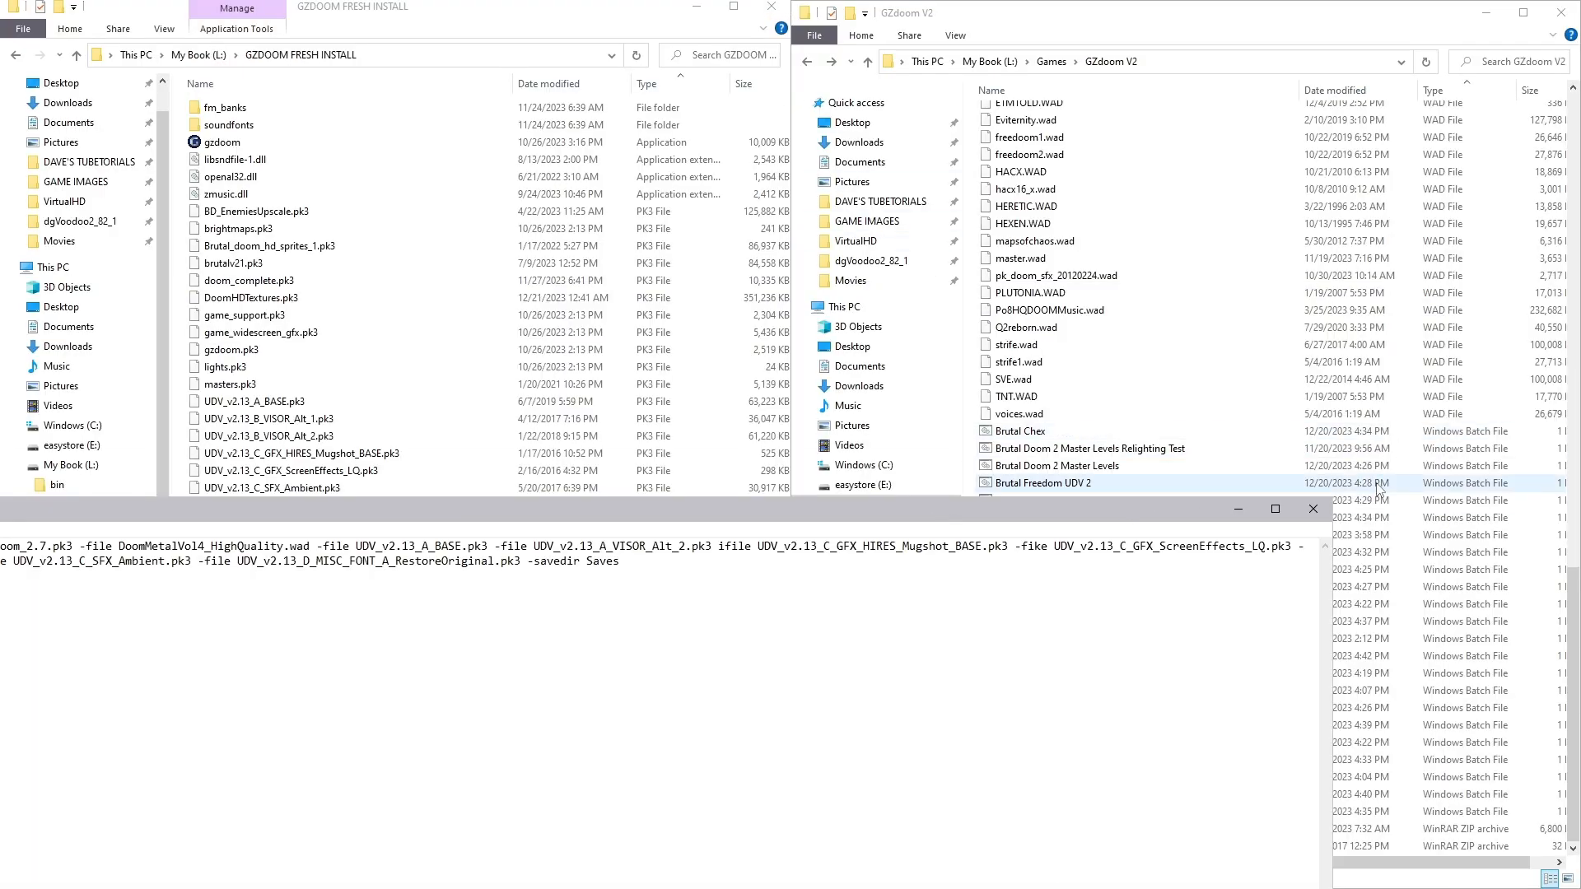
{"action": "left_click", "coordinate": [1035, 432]}
{"action": "right_click", "coordinate": [1034, 432]}
{"action": "left_click", "coordinate": [1100, 456]}
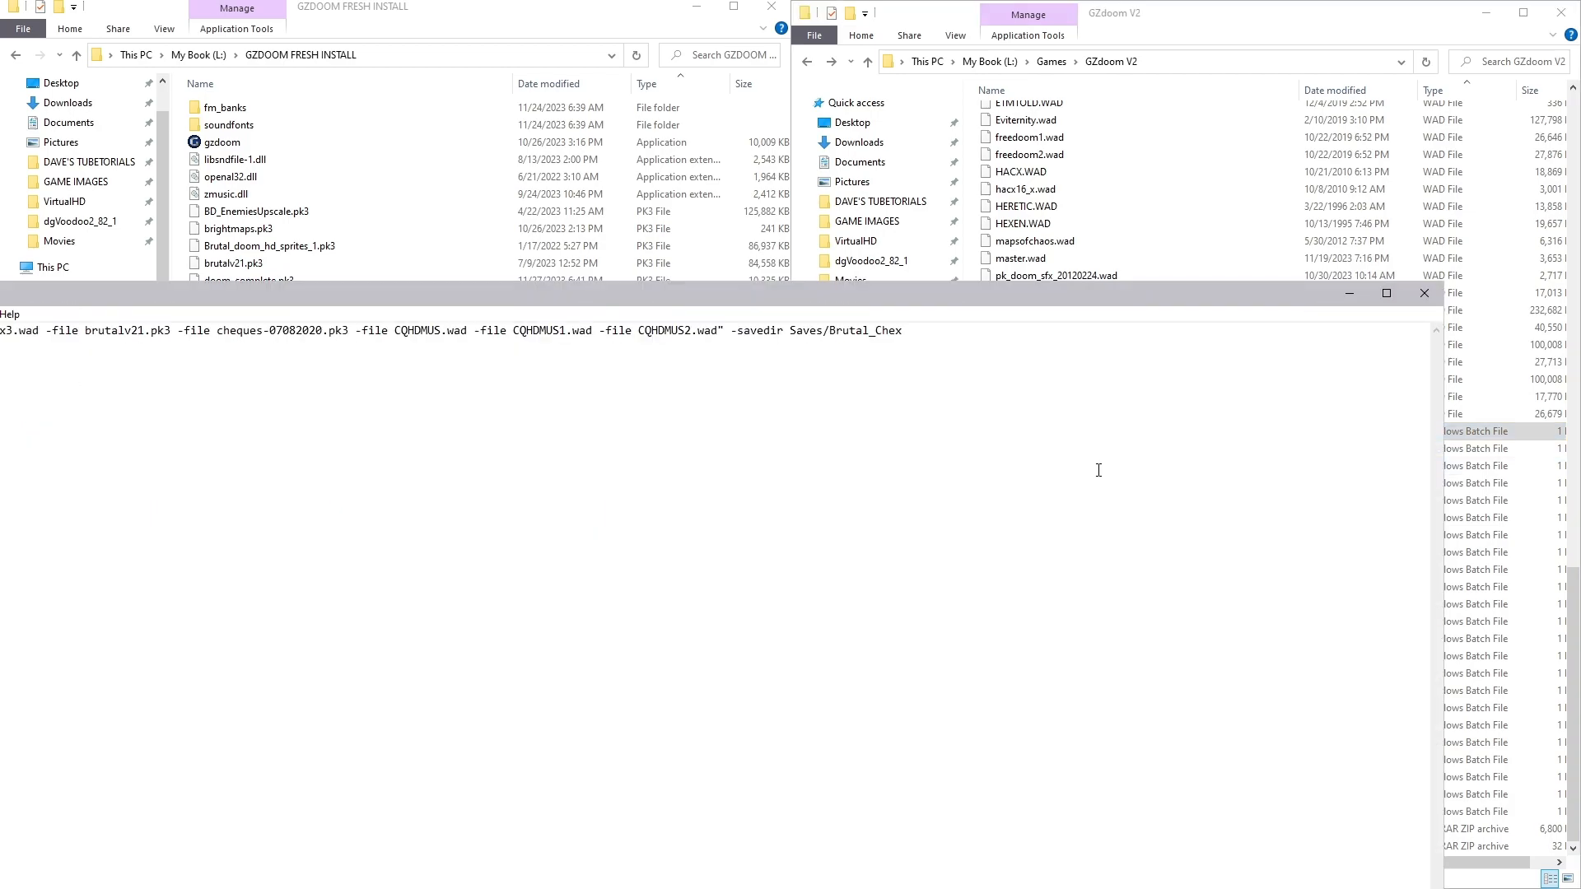
{"action": "left_click", "coordinate": [822, 331]}
{"action": "left_click_drag", "start_coordinate": [869, 331], "coordinate": [904, 331]}
{"action": "left_click", "coordinate": [876, 343]}
{"action": "type", "text": "_"}
- Highlight the "-savedir Saves/Brutal_Chex" argument for reference and minimize the Brutal Chex file
{"action": "left_click_drag", "start_coordinate": [731, 330], "coordinate": [932, 335]}
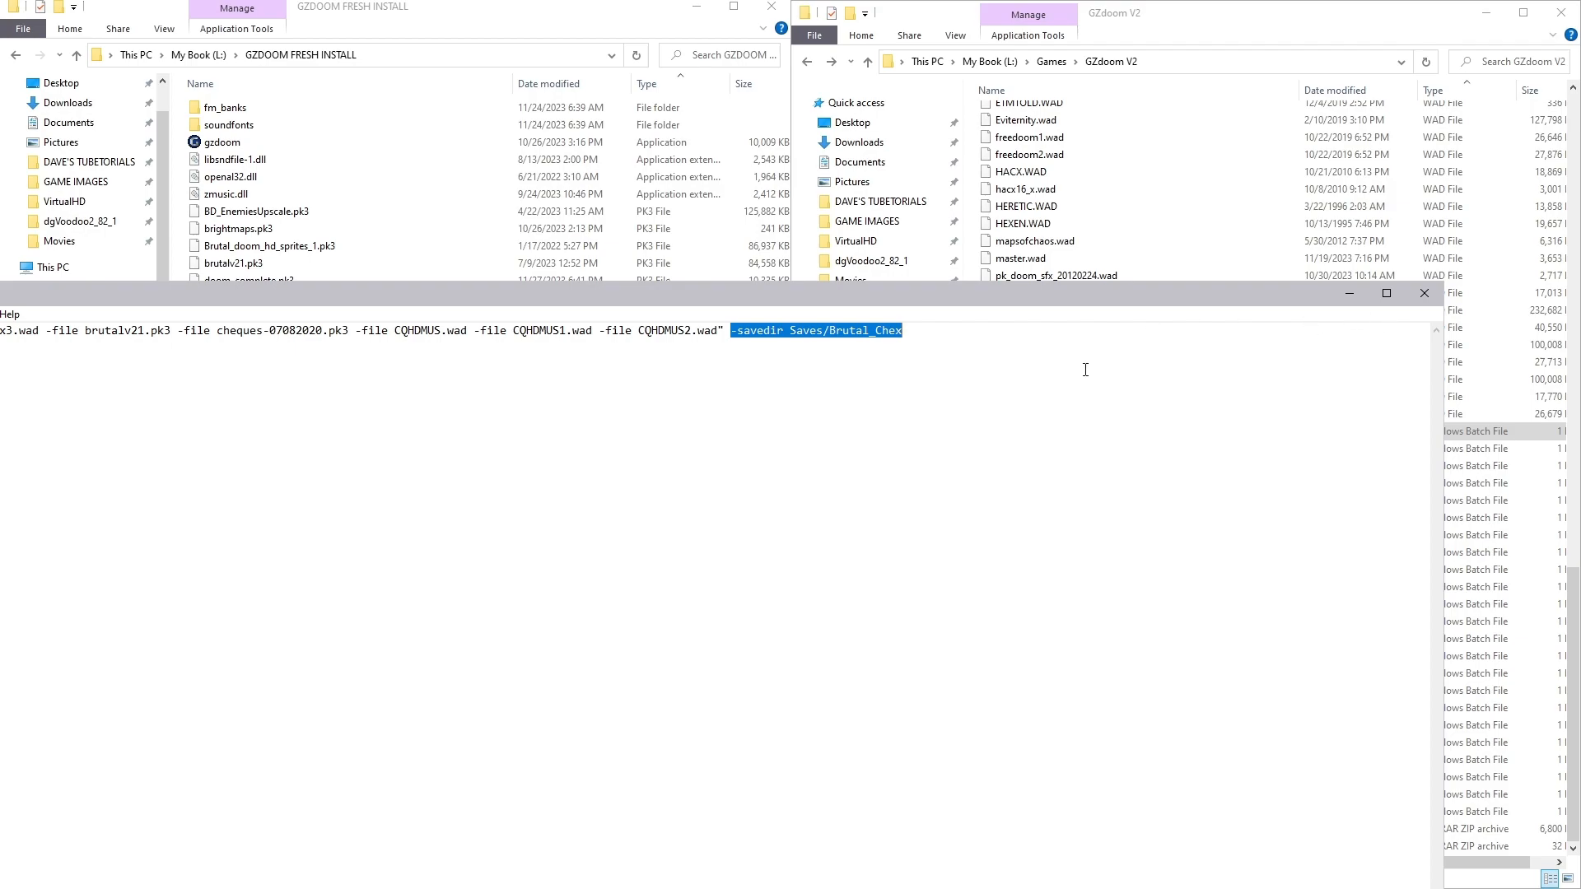
{"action": "right_click", "coordinate": [811, 327]}
{"action": "left_click", "coordinate": [1137, 379]}
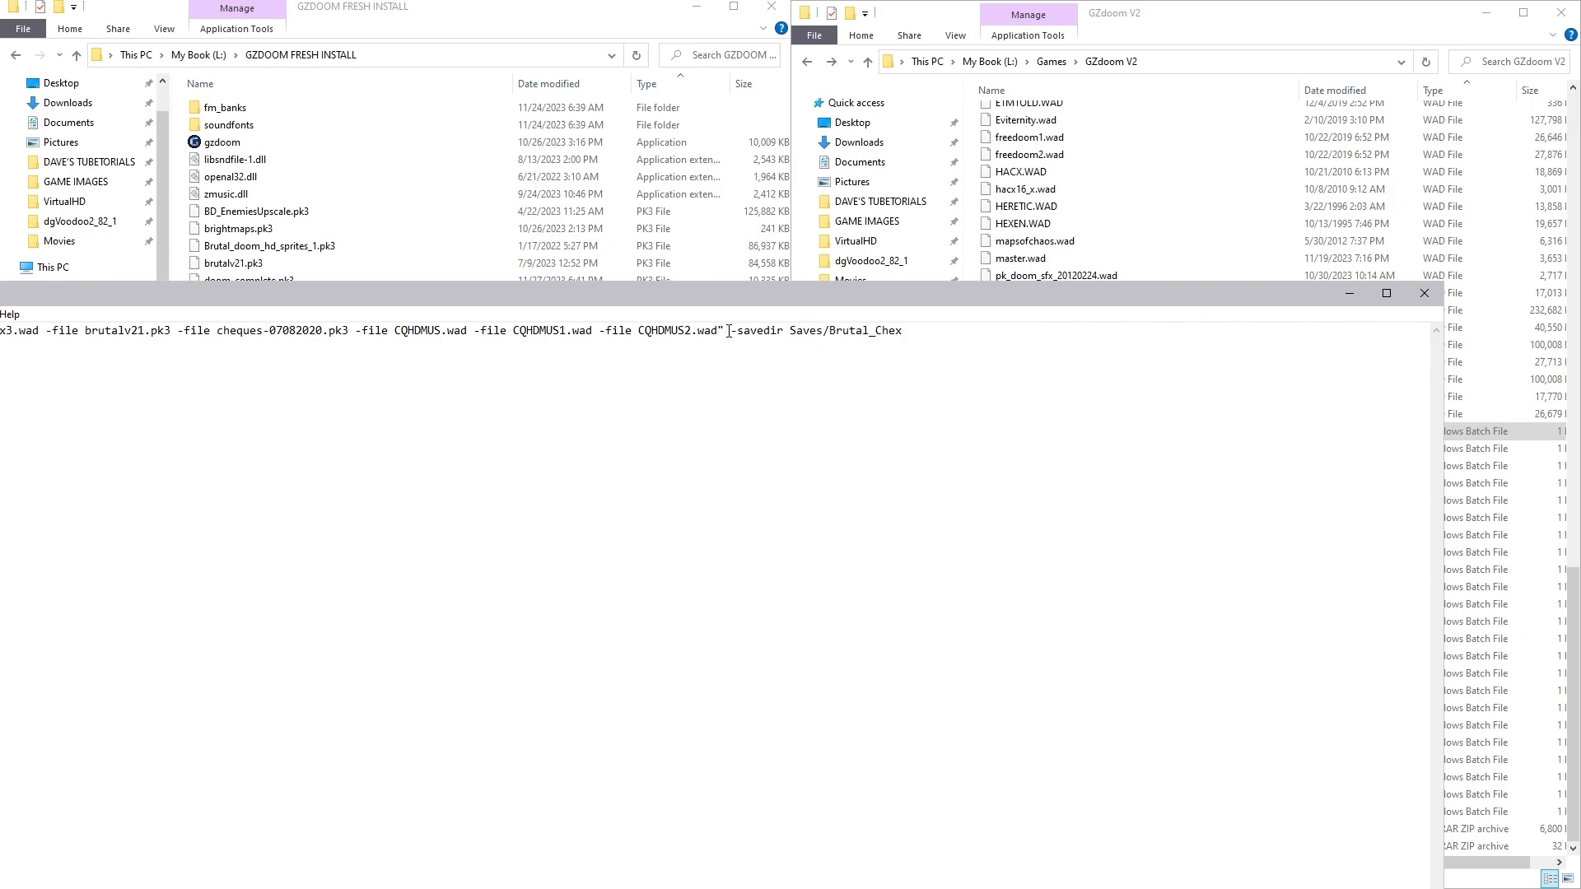
{"action": "left_click_drag", "start_coordinate": [730, 330], "coordinate": [829, 332]}
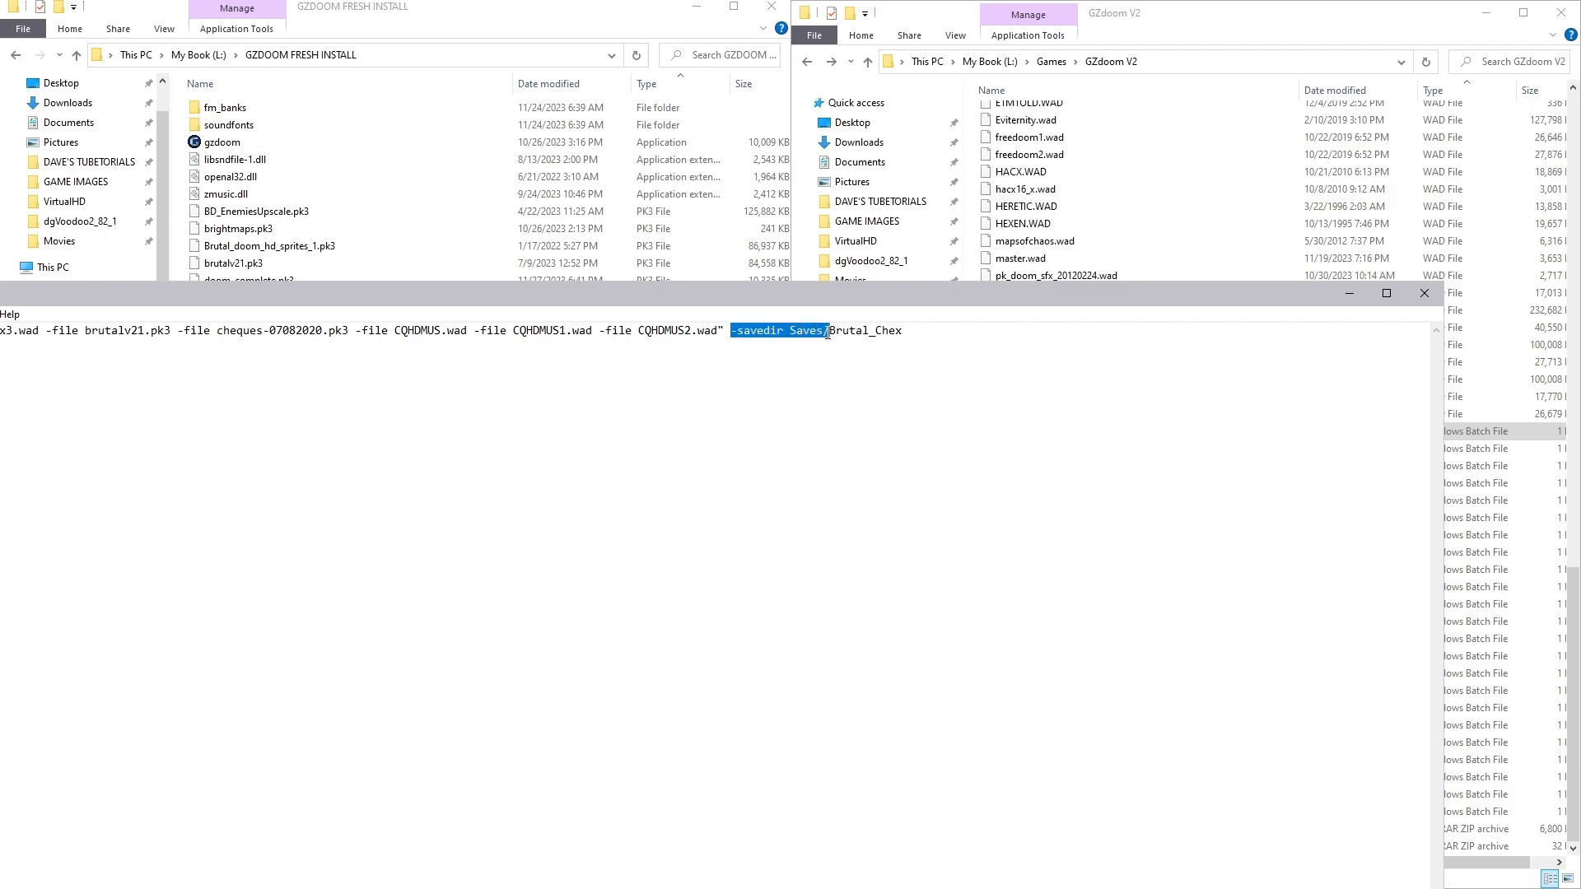
{"action": "left_click", "coordinate": [890, 491]}
{"action": "left_click", "coordinate": [1349, 293]}
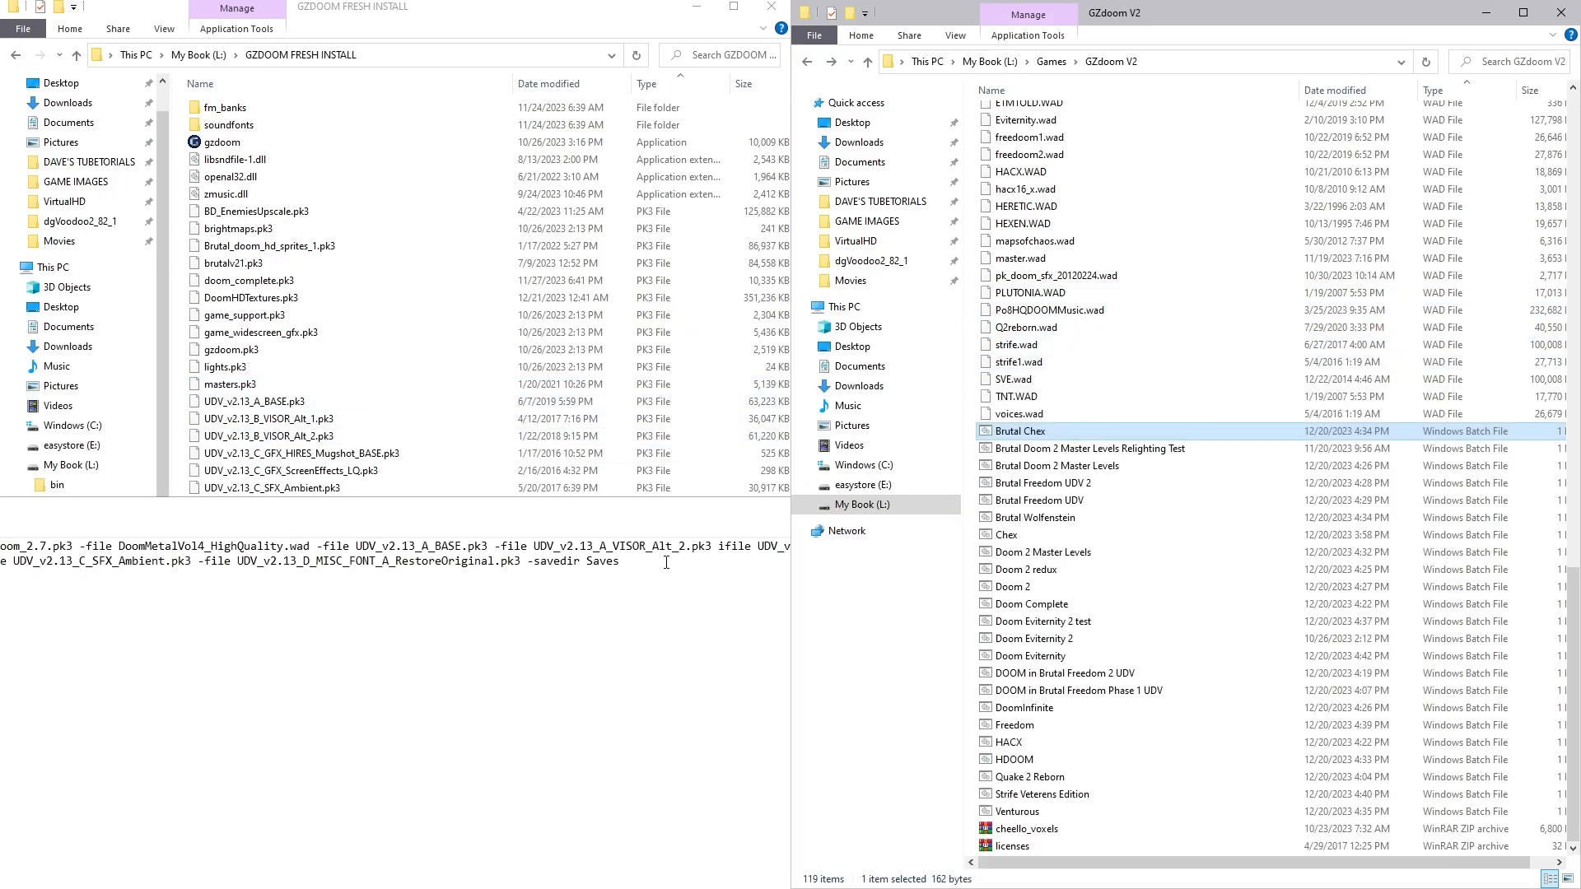
- Extend the save directory argument in the Doom 2 batch file to "-savedir Saves/Doom_2"
{"action": "left_click_drag", "start_coordinate": [527, 561], "coordinate": [649, 571]}
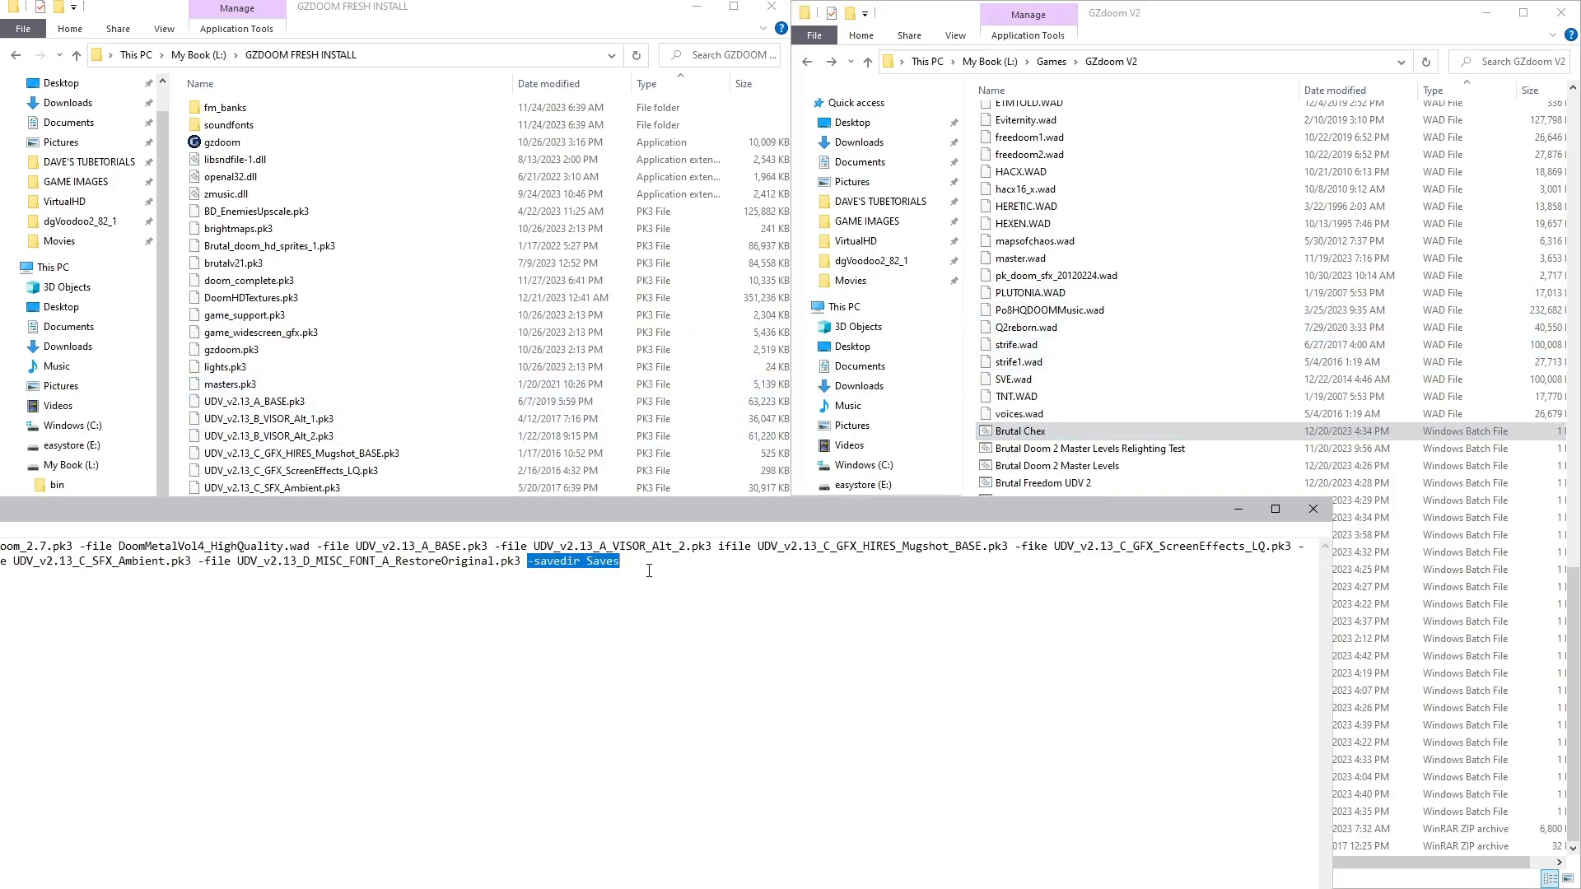
{"action": "left_click", "coordinate": [649, 569]}
{"action": "left_click_drag", "start_coordinate": [645, 511], "coordinate": [906, 265]}
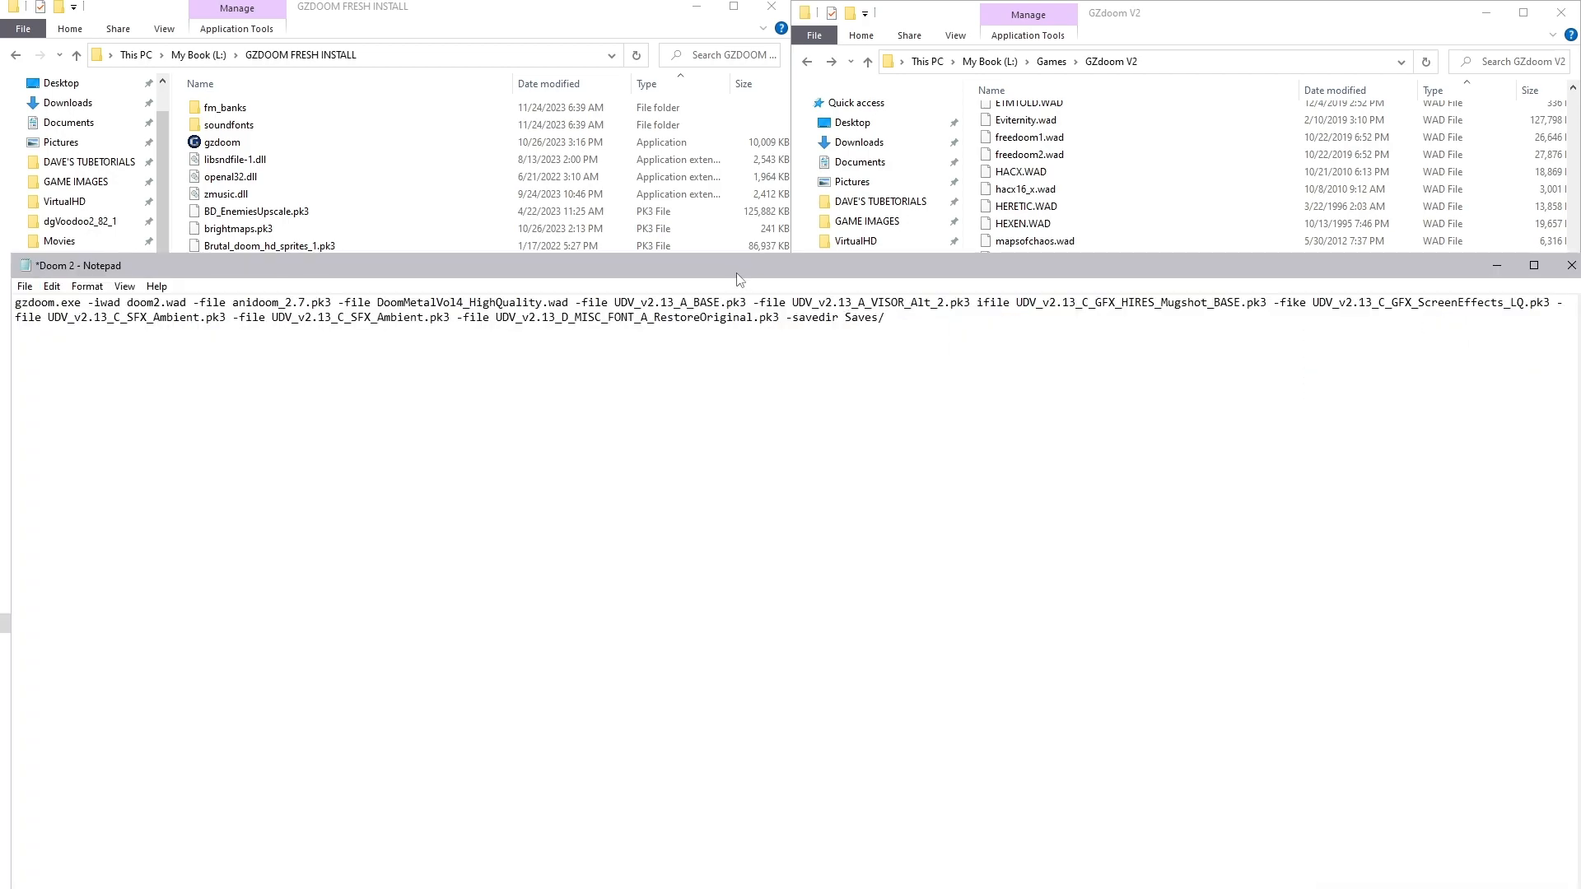
{"action": "left_click_drag", "start_coordinate": [795, 269], "coordinate": [718, 408]}
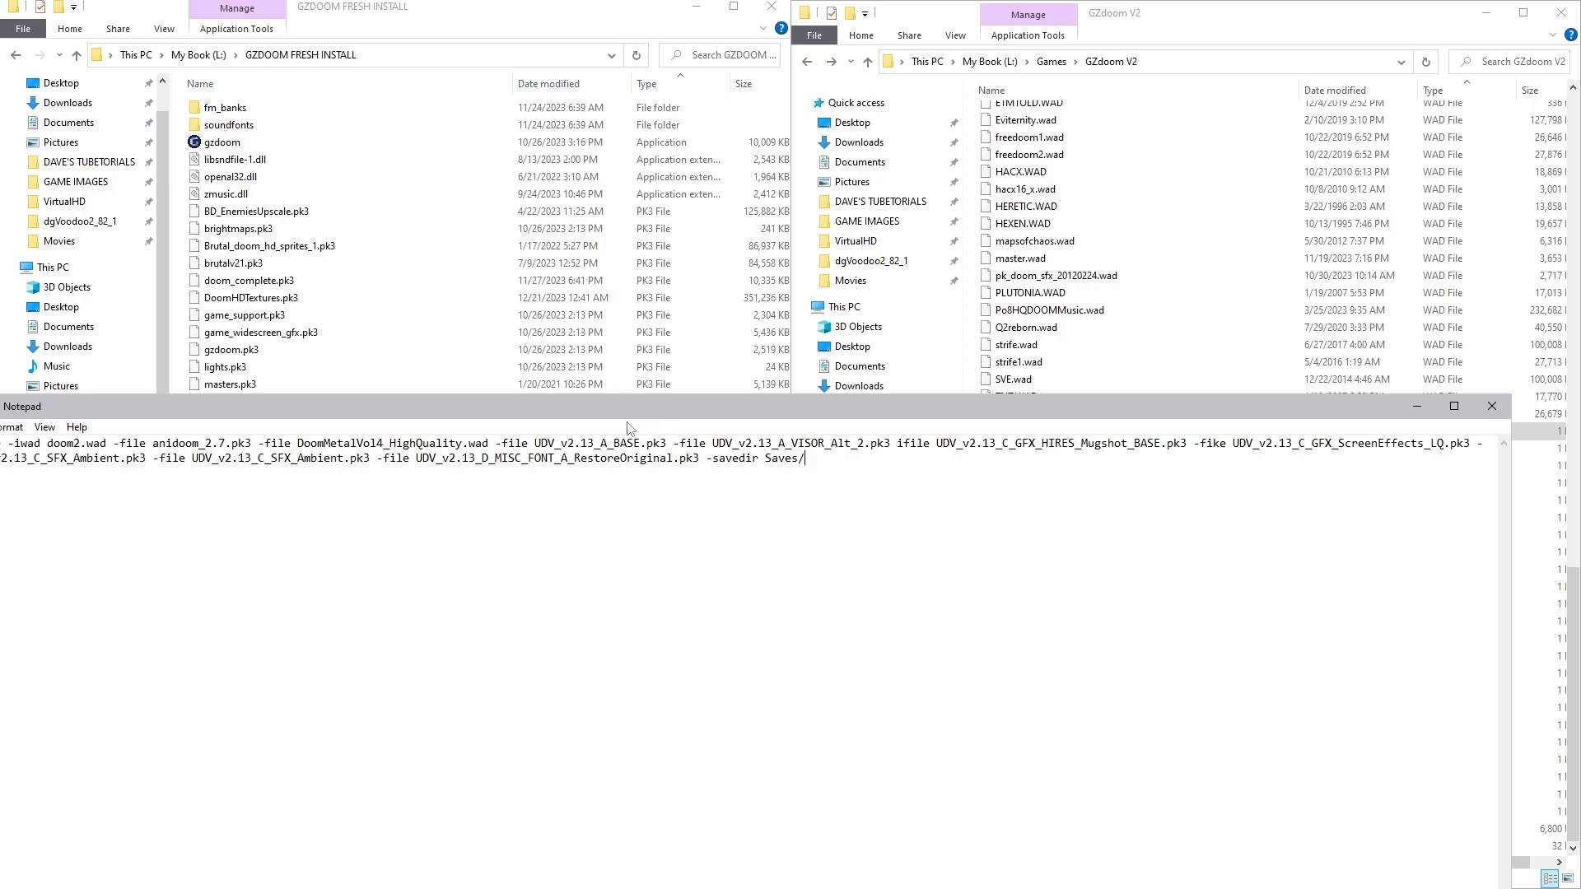
{"action": "left_click_drag", "start_coordinate": [630, 408], "coordinate": [827, 383]}
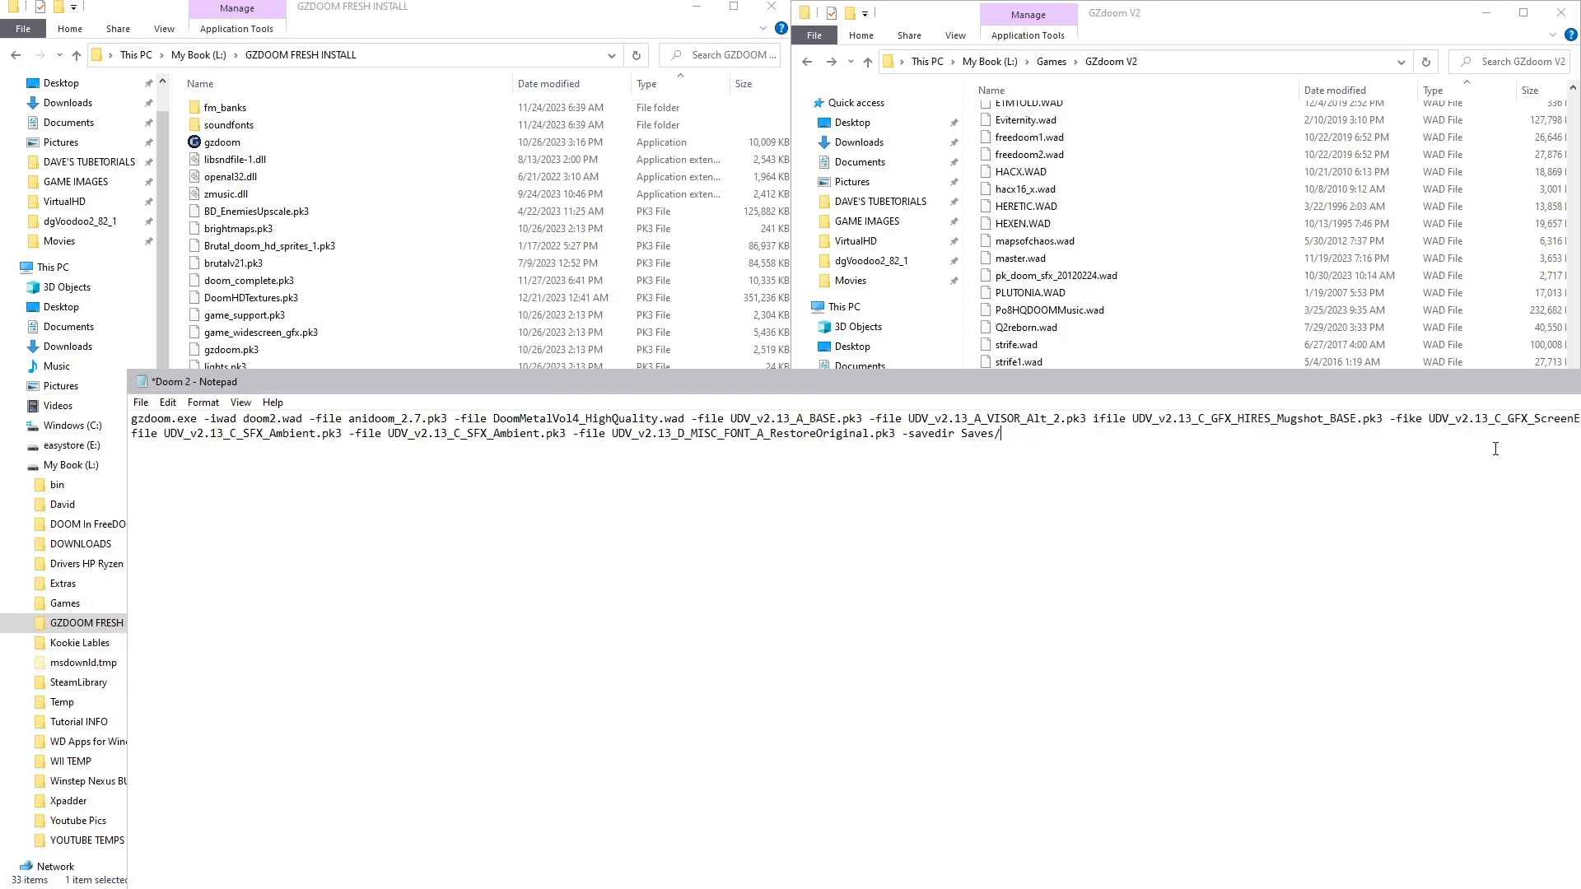
{"action": "type", "text": "Doom)"}
{"action": "key", "text": "BackSpace"}
{"action": "type", "text": "_2"}
- Save the edited Doom 2 batch file and close it
{"action": "left_click", "coordinate": [140, 403]}
{"action": "left_click", "coordinate": [169, 485]}
{"action": "left_click_drag", "start_coordinate": [683, 387], "coordinate": [457, 363]}
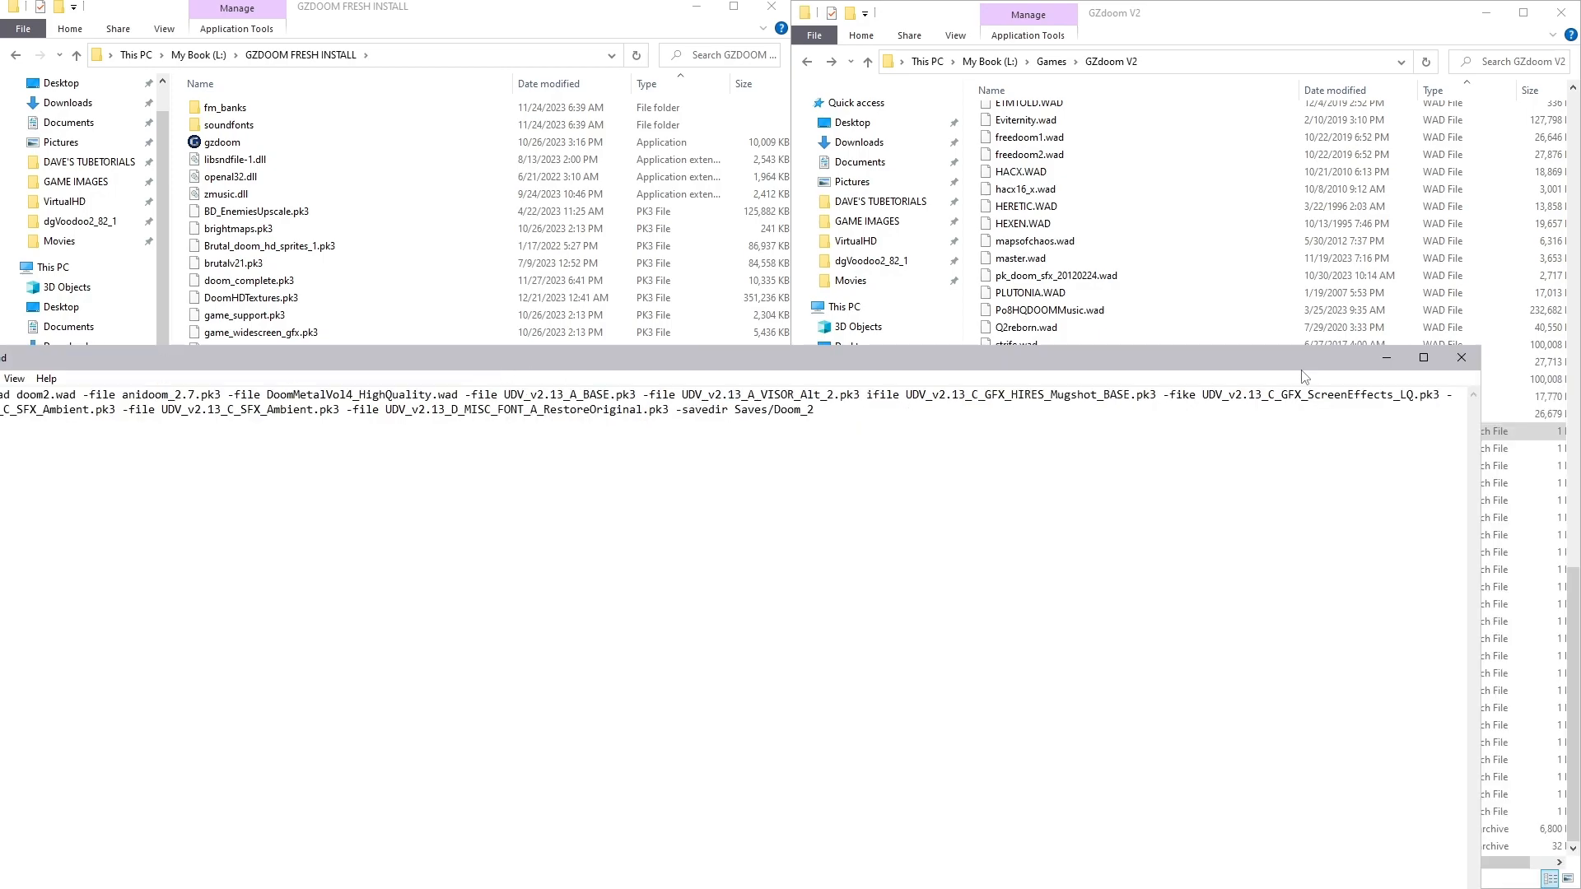
{"action": "left_click", "coordinate": [1461, 357]}
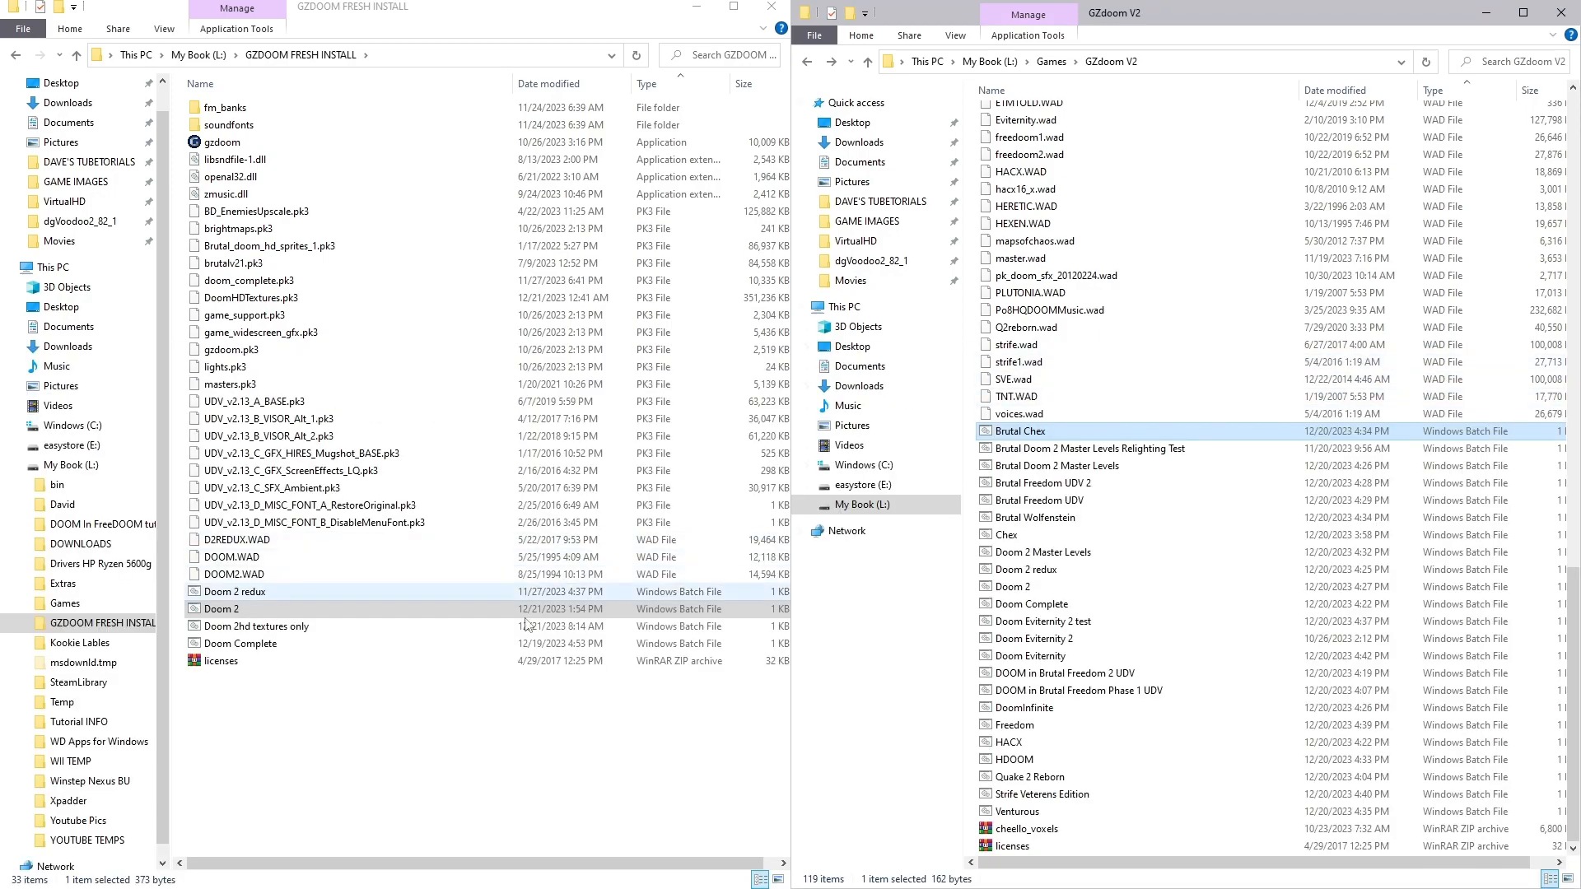
- Launch the game from the Doom 2 batch file and examine its list of loadable saved games
{"action": "left_click", "coordinate": [501, 725]}
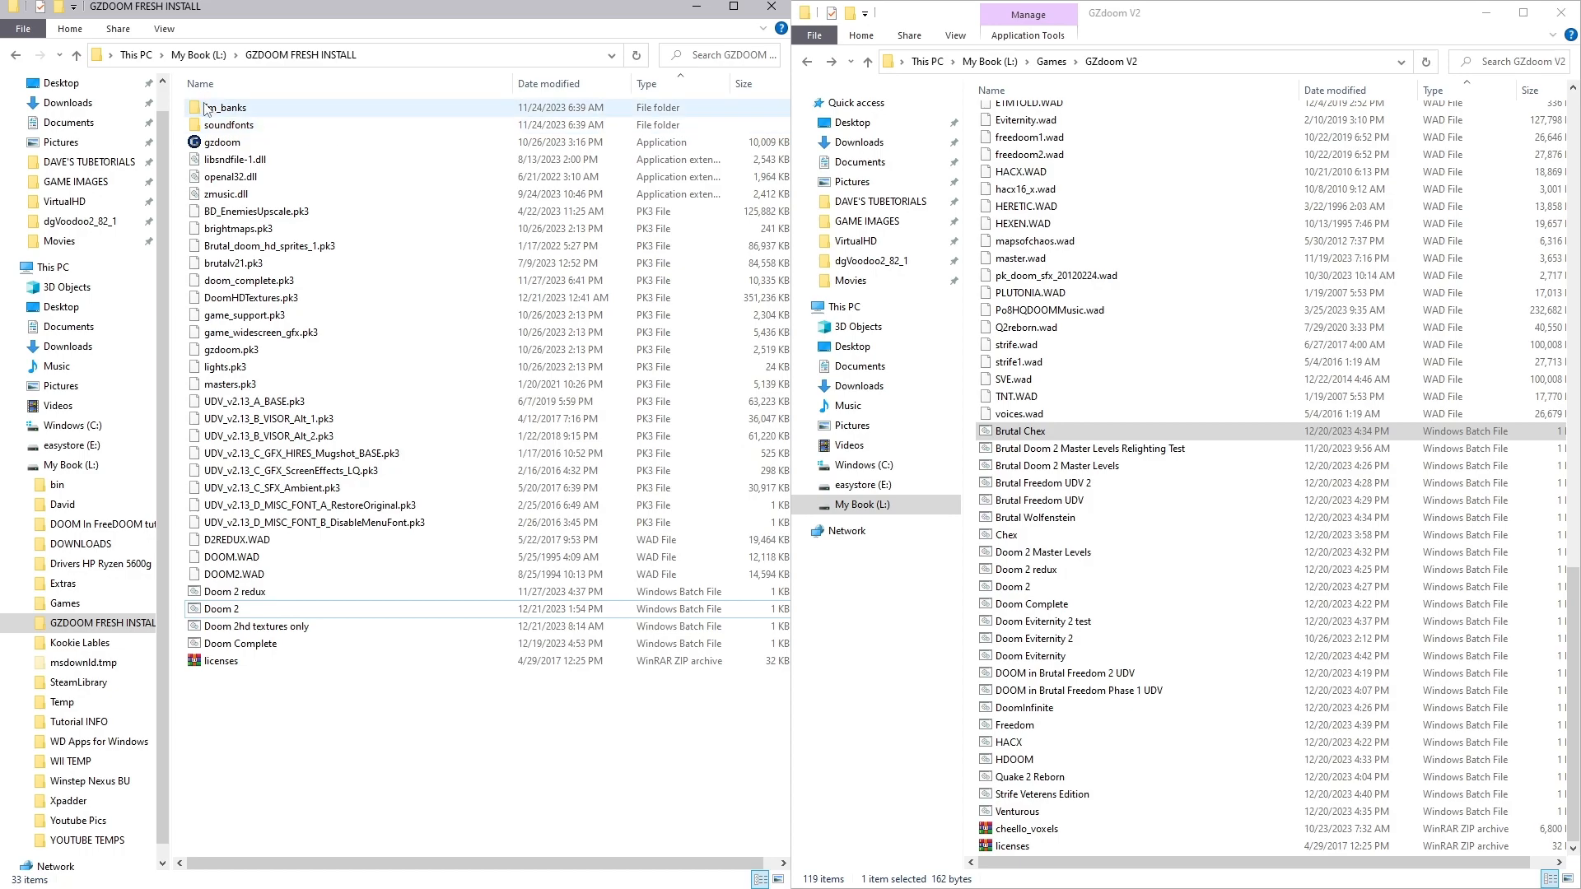
{"action": "double_click", "coordinate": [220, 614]}
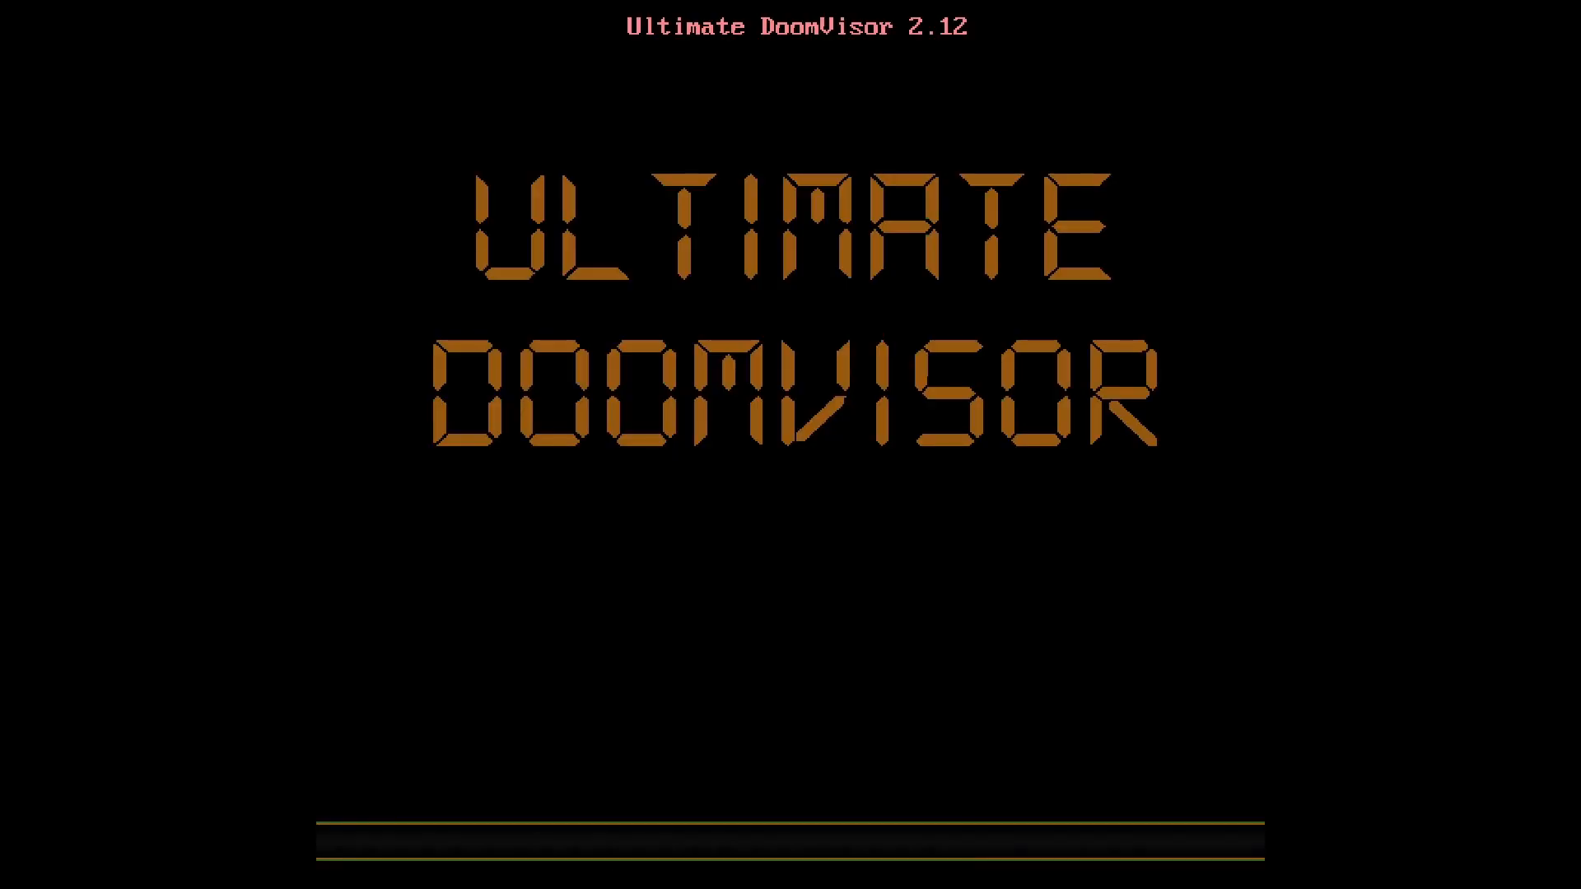
{"action": "key", "text": "Escape"}
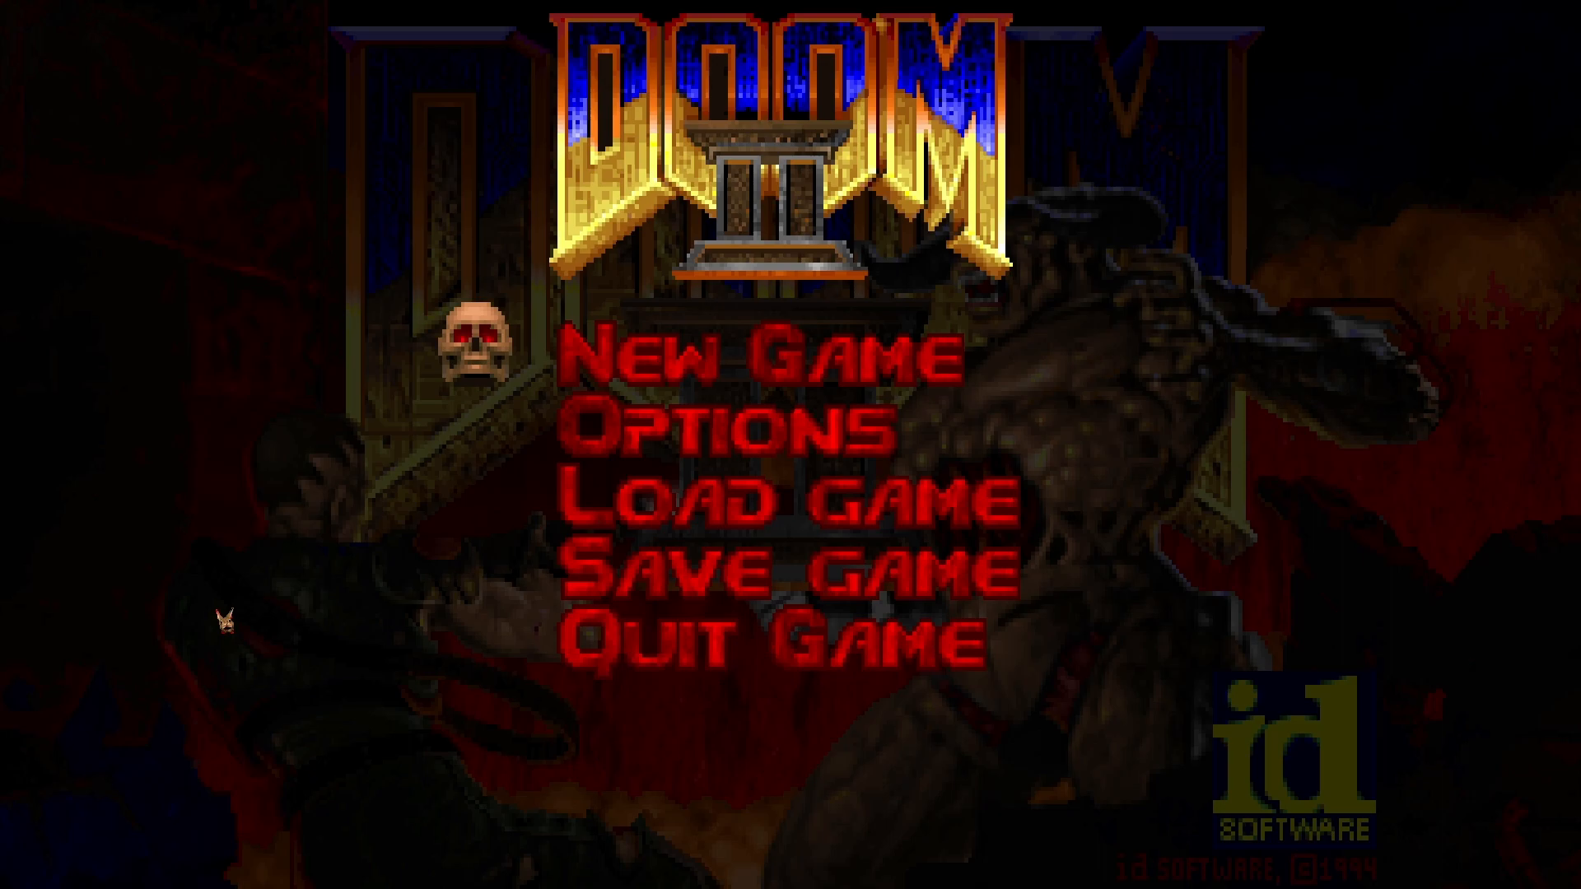
{"action": "key", "text": "Down"}
{"action": "key", "text": "Down"}
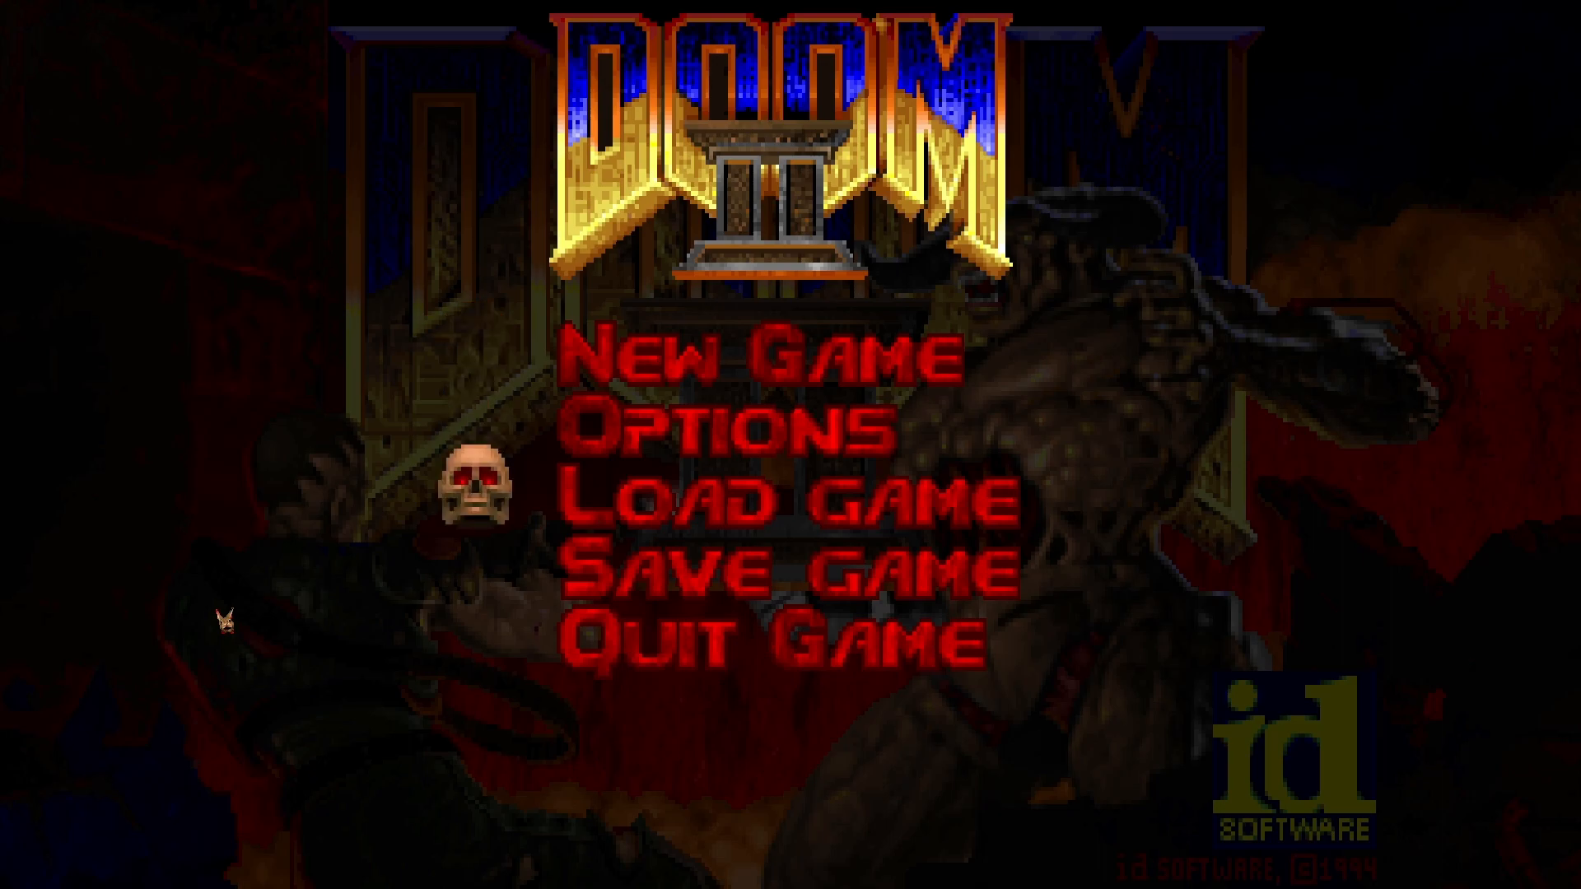
{"action": "key", "text": "Return"}
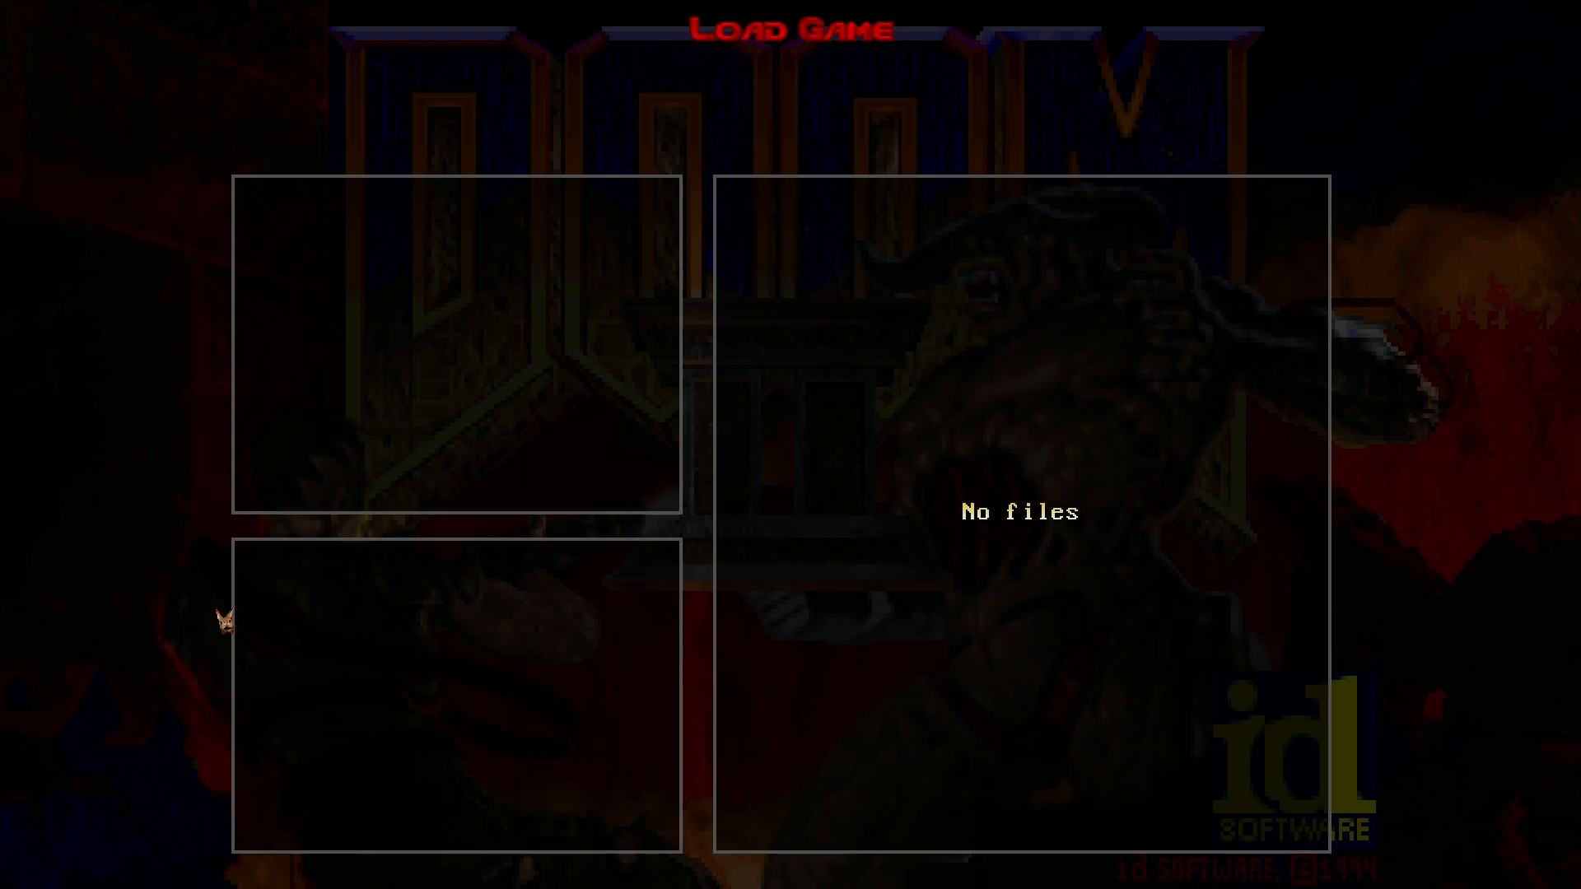
- Leave the saved-game list and start a new Doom 2 game
{"action": "key", "text": "Escape"}
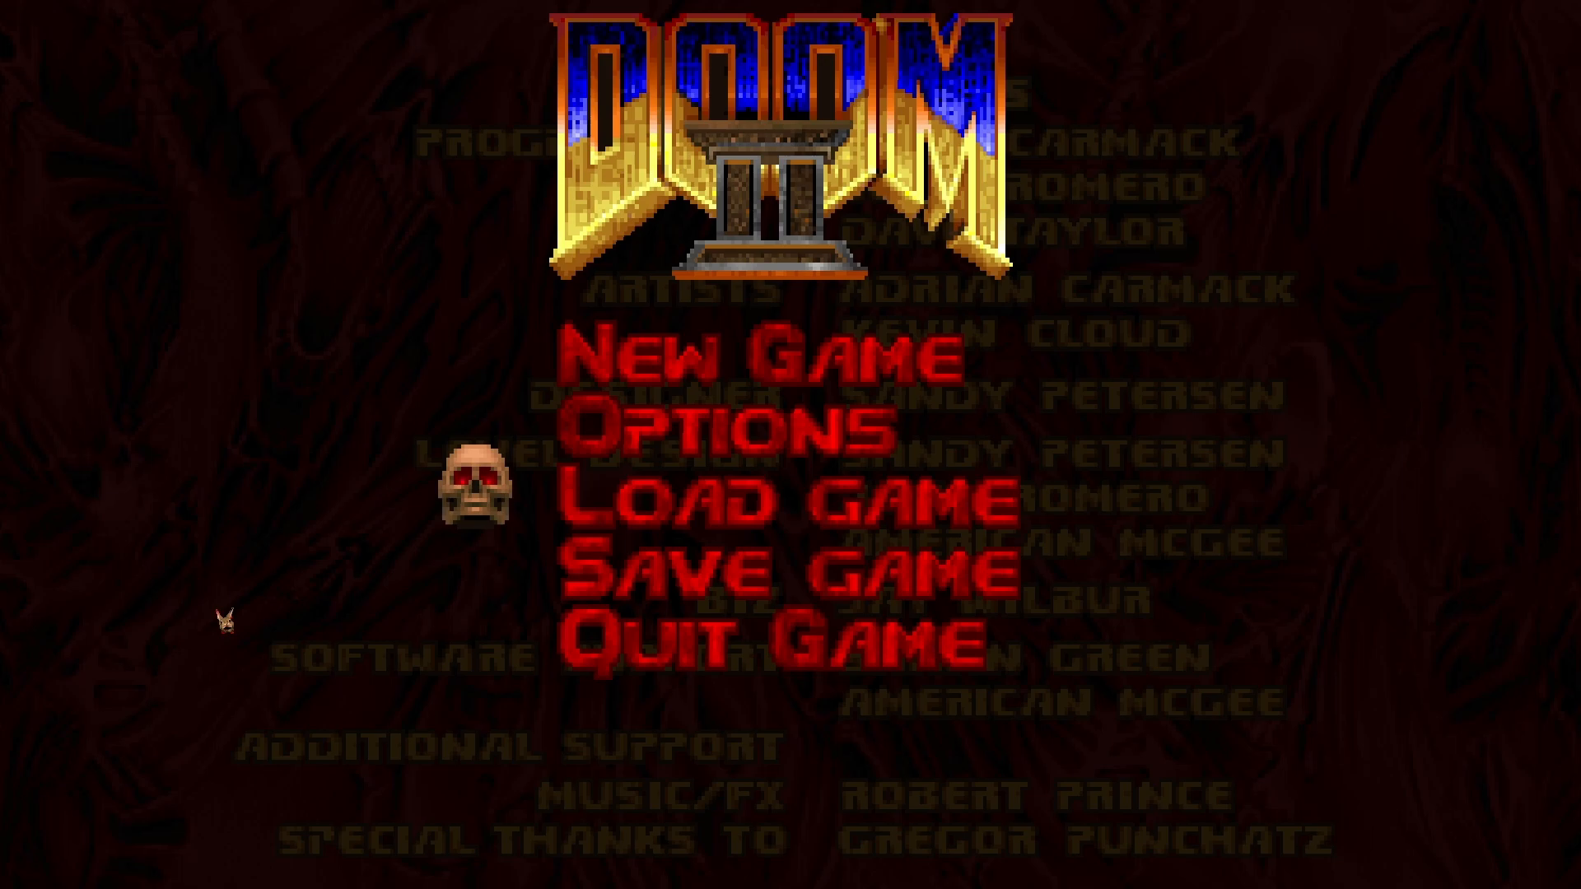
{"action": "key", "text": "Down"}
{"action": "key", "text": "Down"}
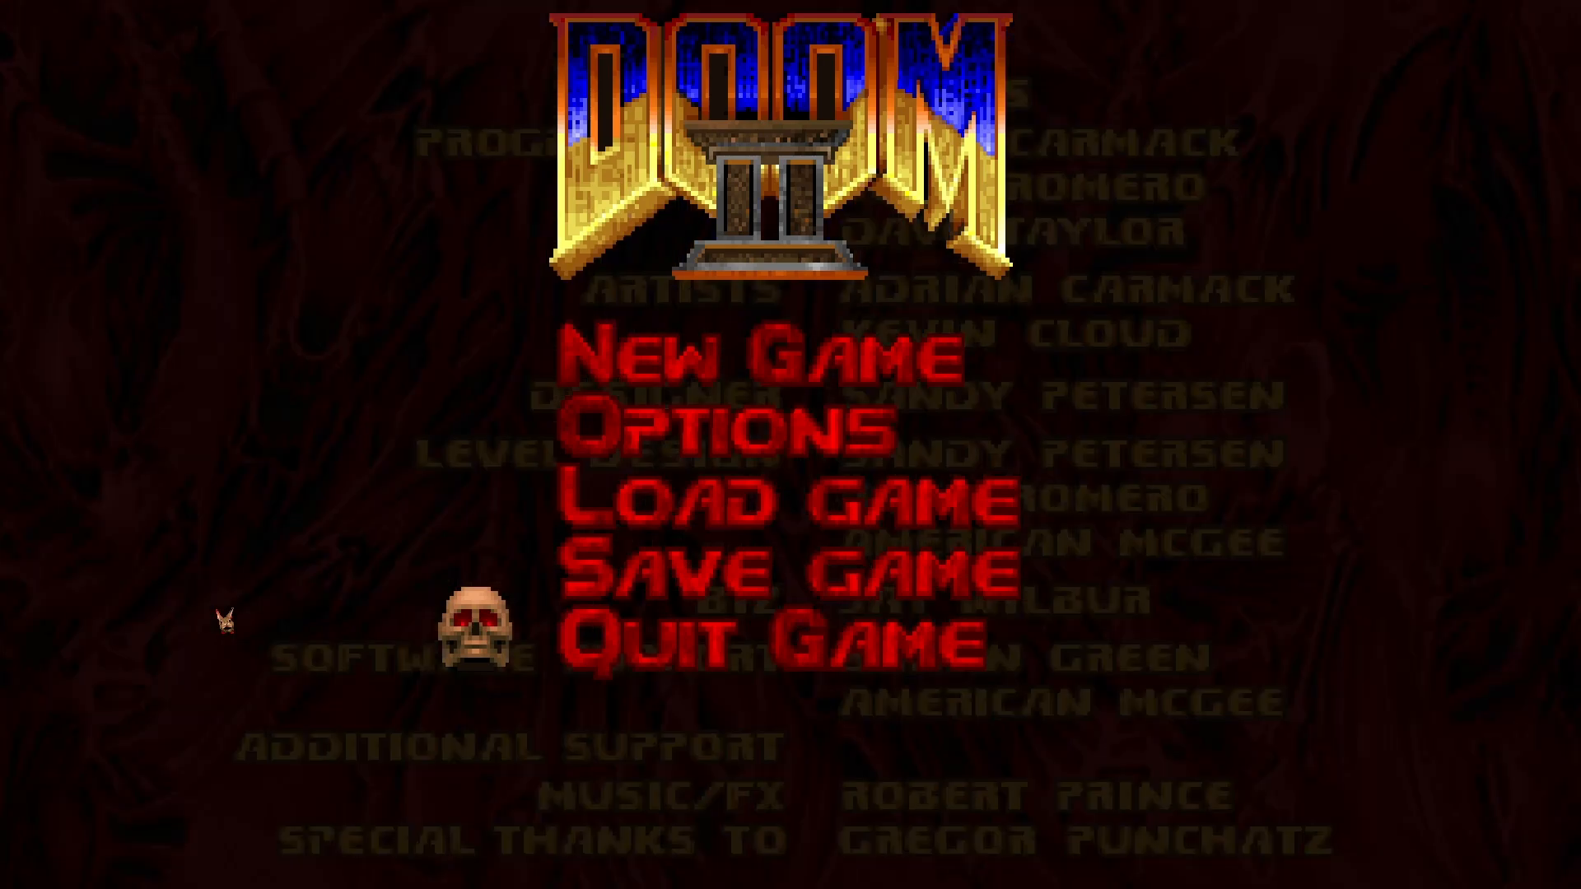
{"action": "key", "text": "Up"}
{"action": "key", "text": "Up"}
{"action": "key", "text": "Up"}
{"action": "key", "text": "Up"}
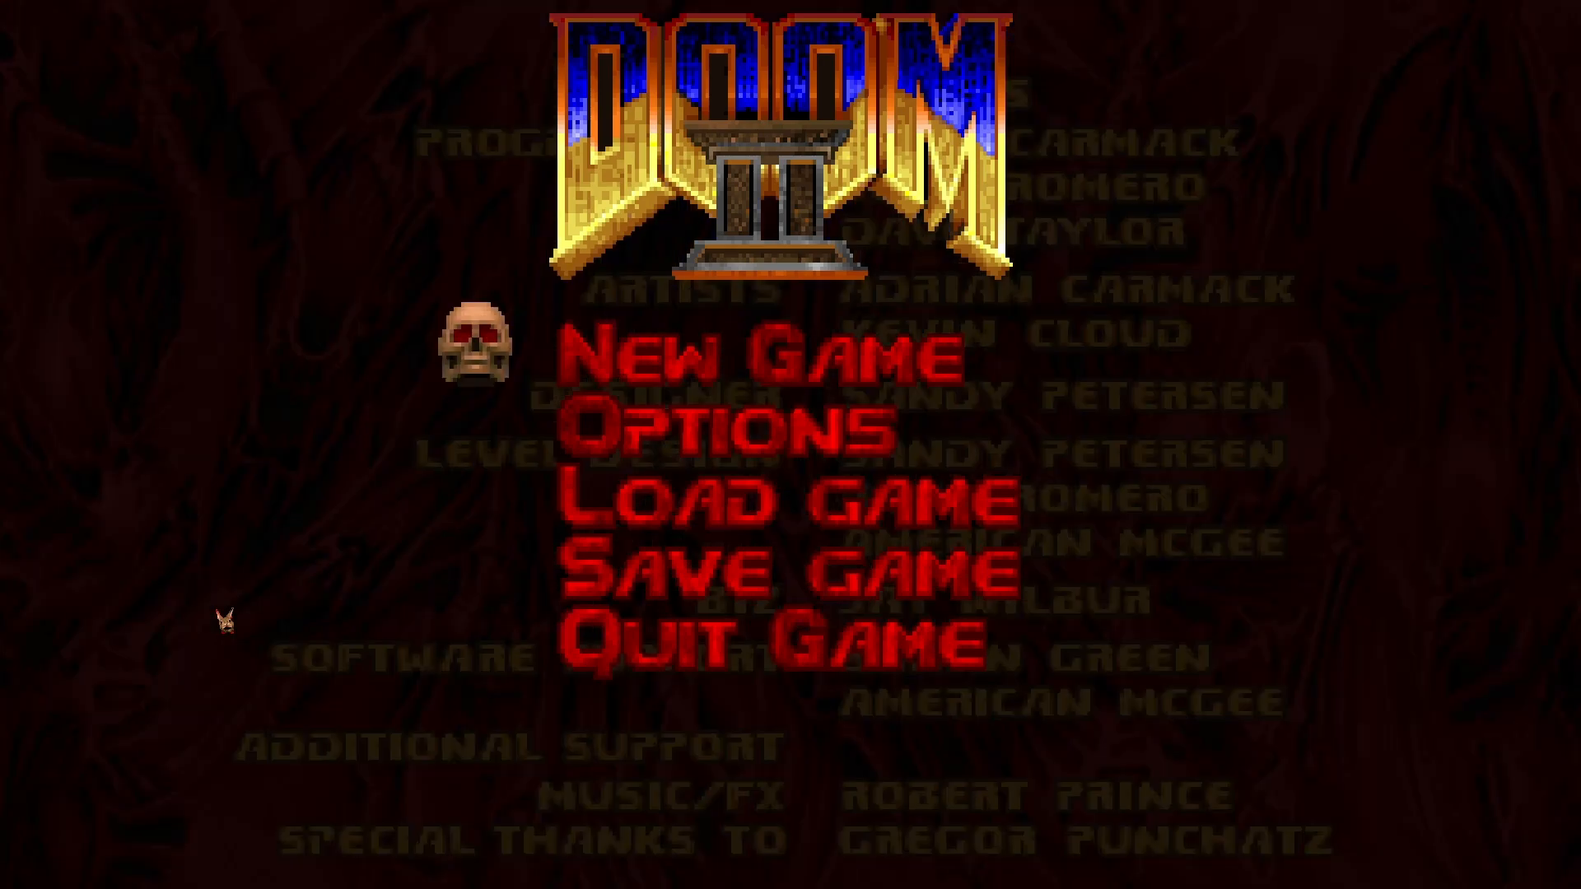
{"action": "key", "text": "Return"}
{"action": "key", "text": "Up"}
{"action": "key", "text": "Escape"}
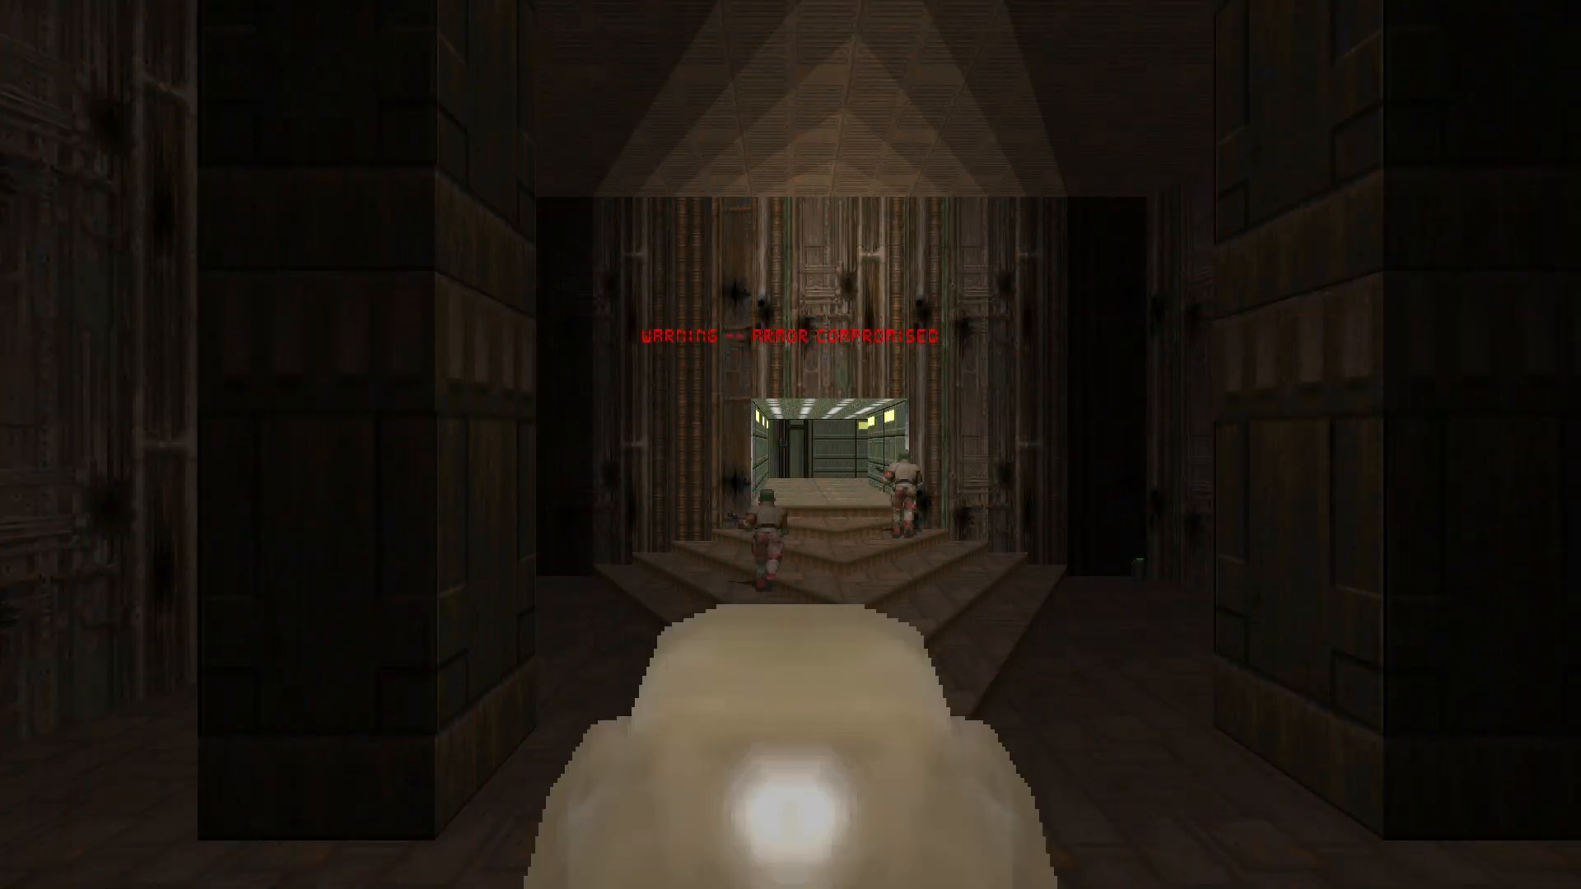
- Save the running Doom 2 game in a new slot named "test"
{"action": "key", "text": "Escape"}
{"action": "key", "text": "Down"}
{"action": "key", "text": "Down"}
{"action": "key", "text": "Down"}
{"action": "key", "text": "Return"}
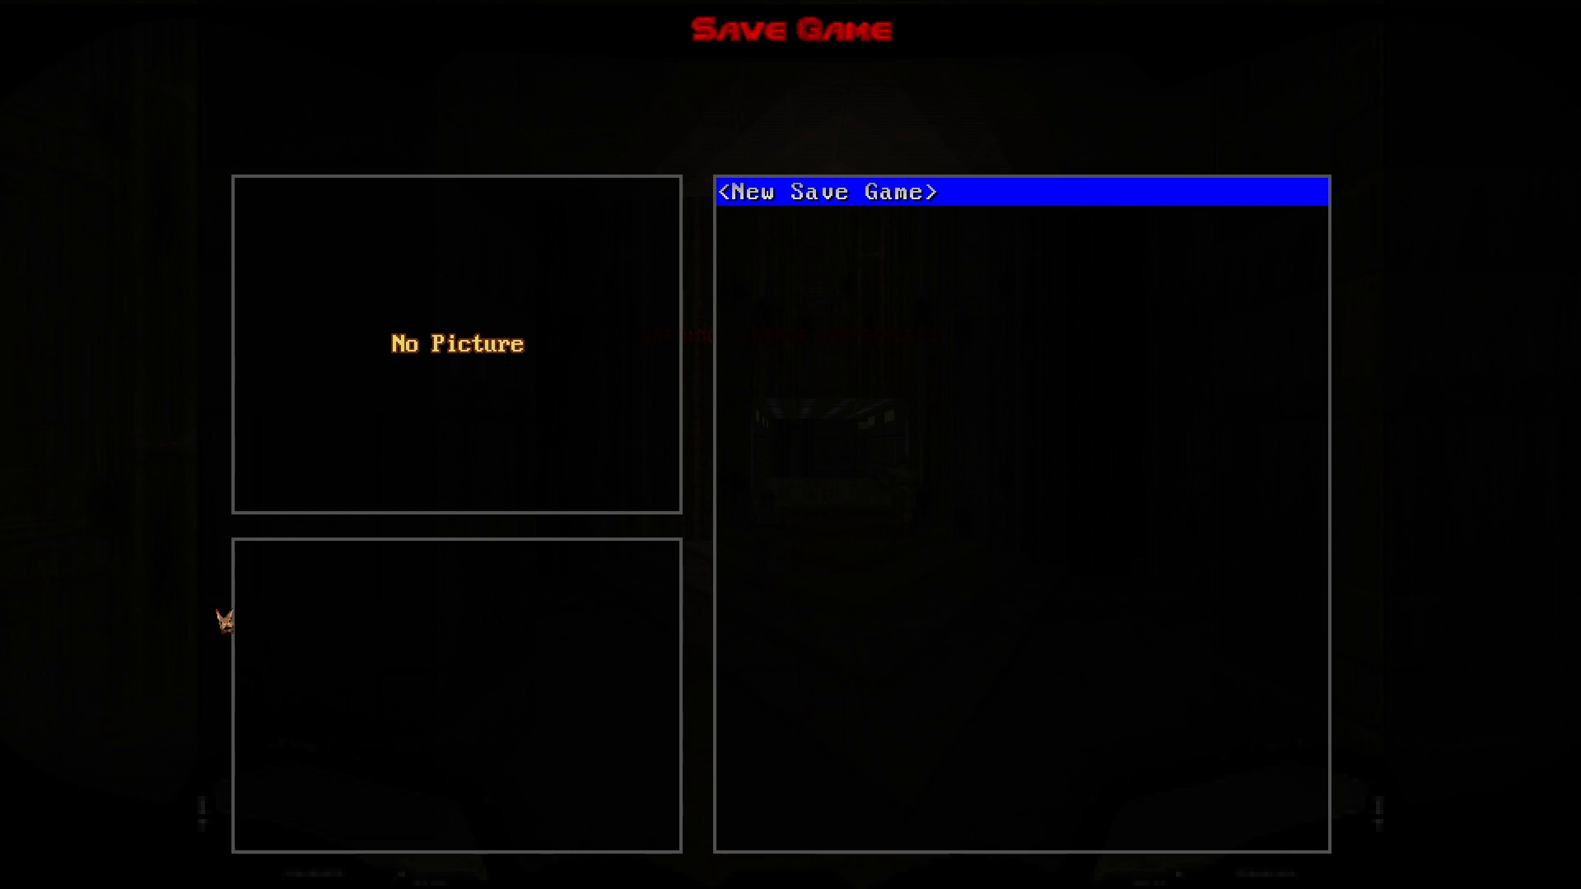
{"action": "key", "text": "Return"}
{"action": "type", "text": "tets"}
{"action": "key", "text": "BackSpace"}
{"action": "key", "text": "BackSpace"}
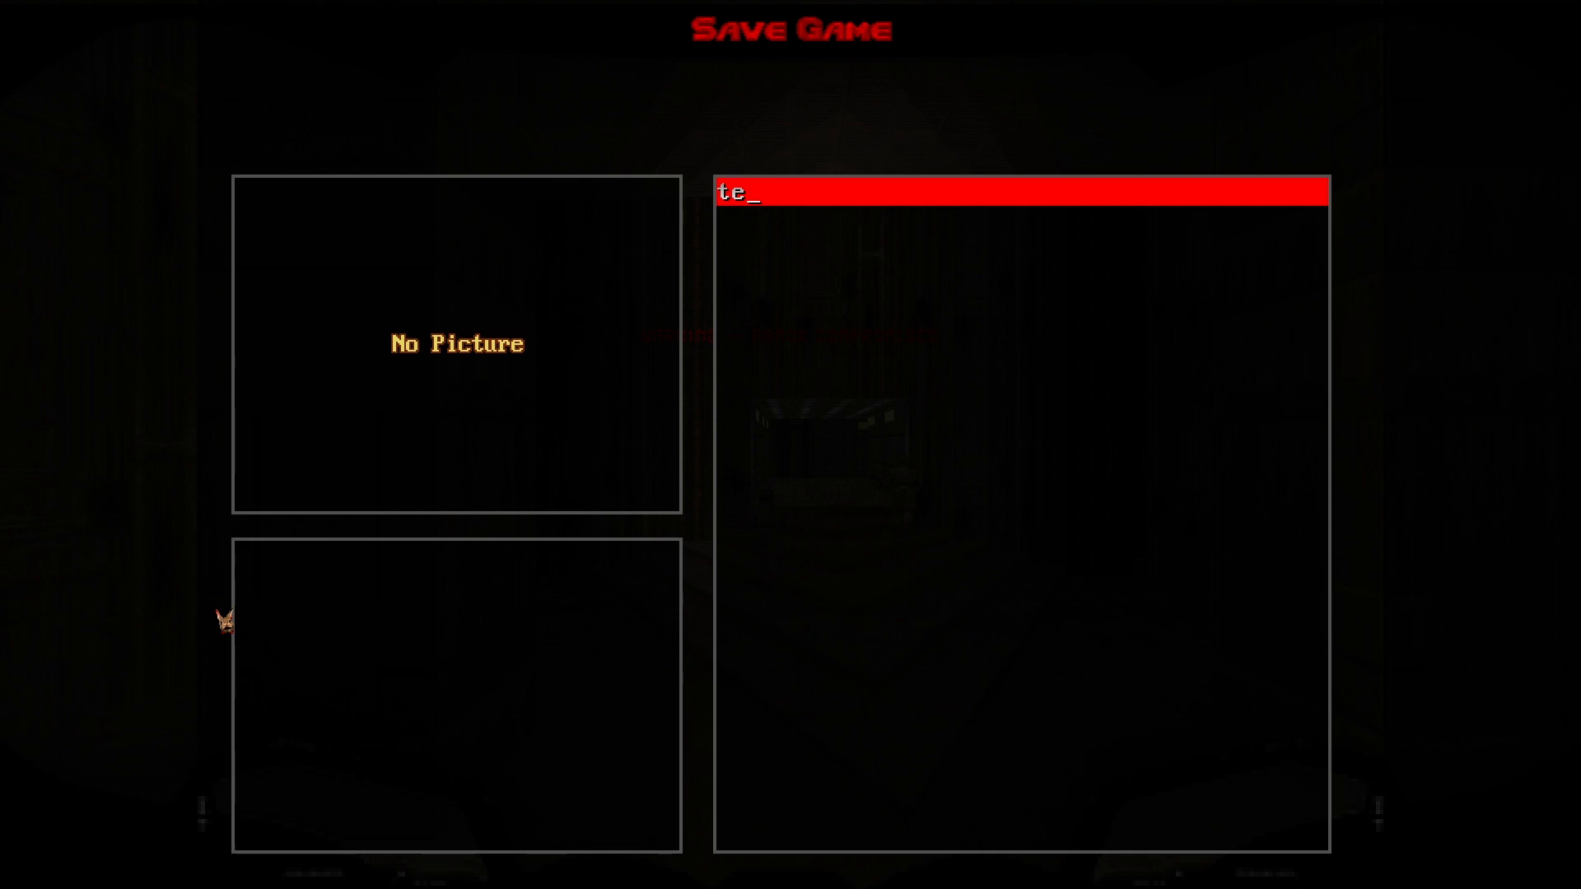
{"action": "type", "text": "st"}
{"action": "key", "text": "Return"}
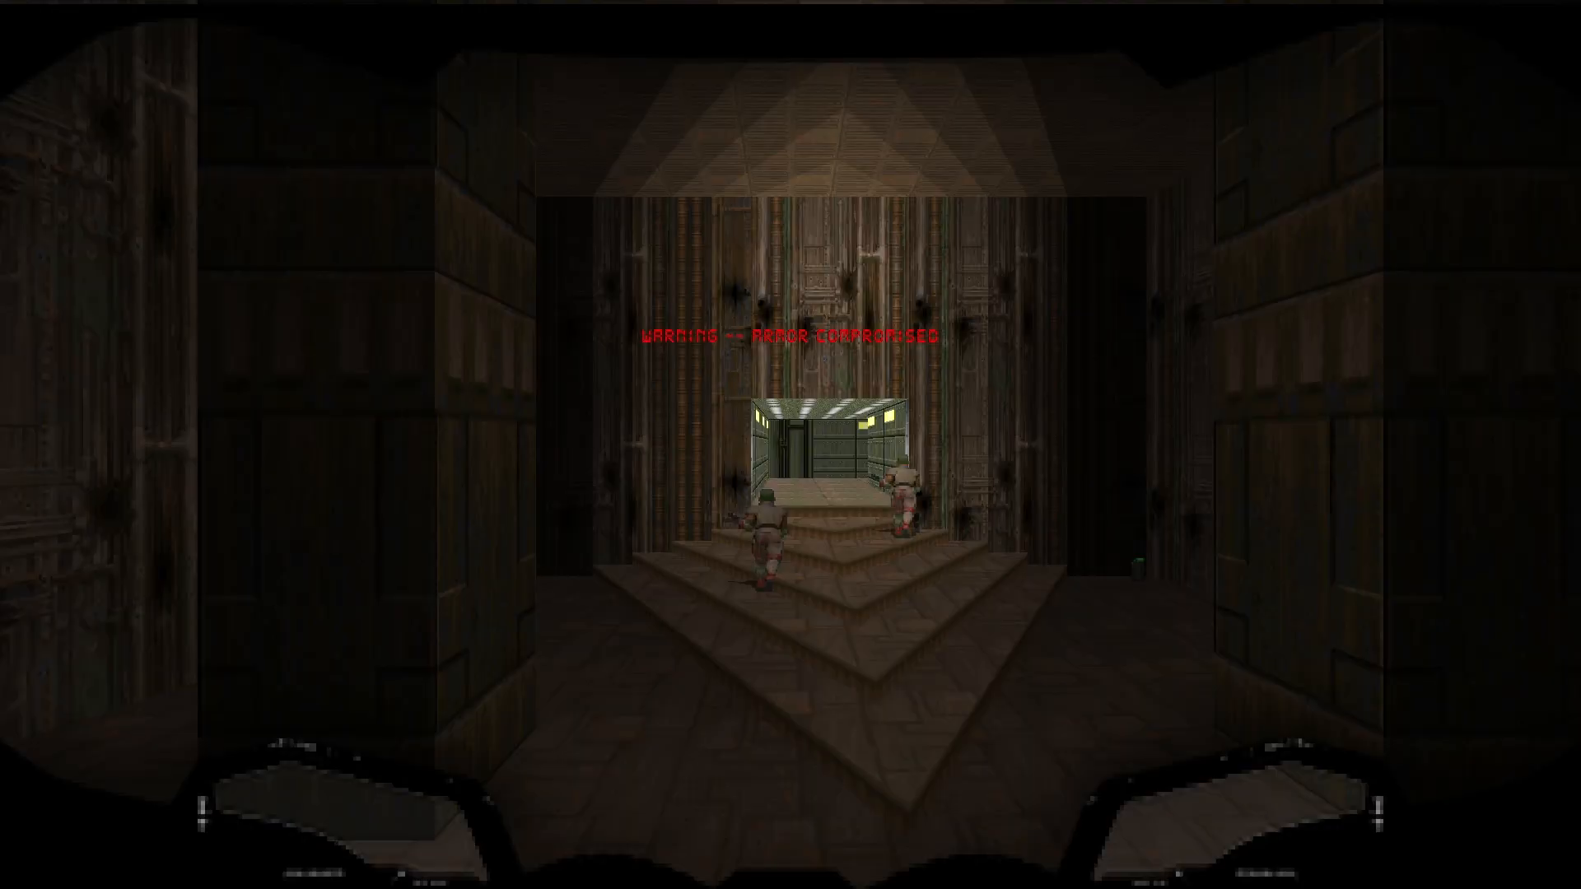
- Quit the game and check the contents of the Saves folder in GZDOOM FRESH INSTALL
{"action": "key", "text": "Escape"}
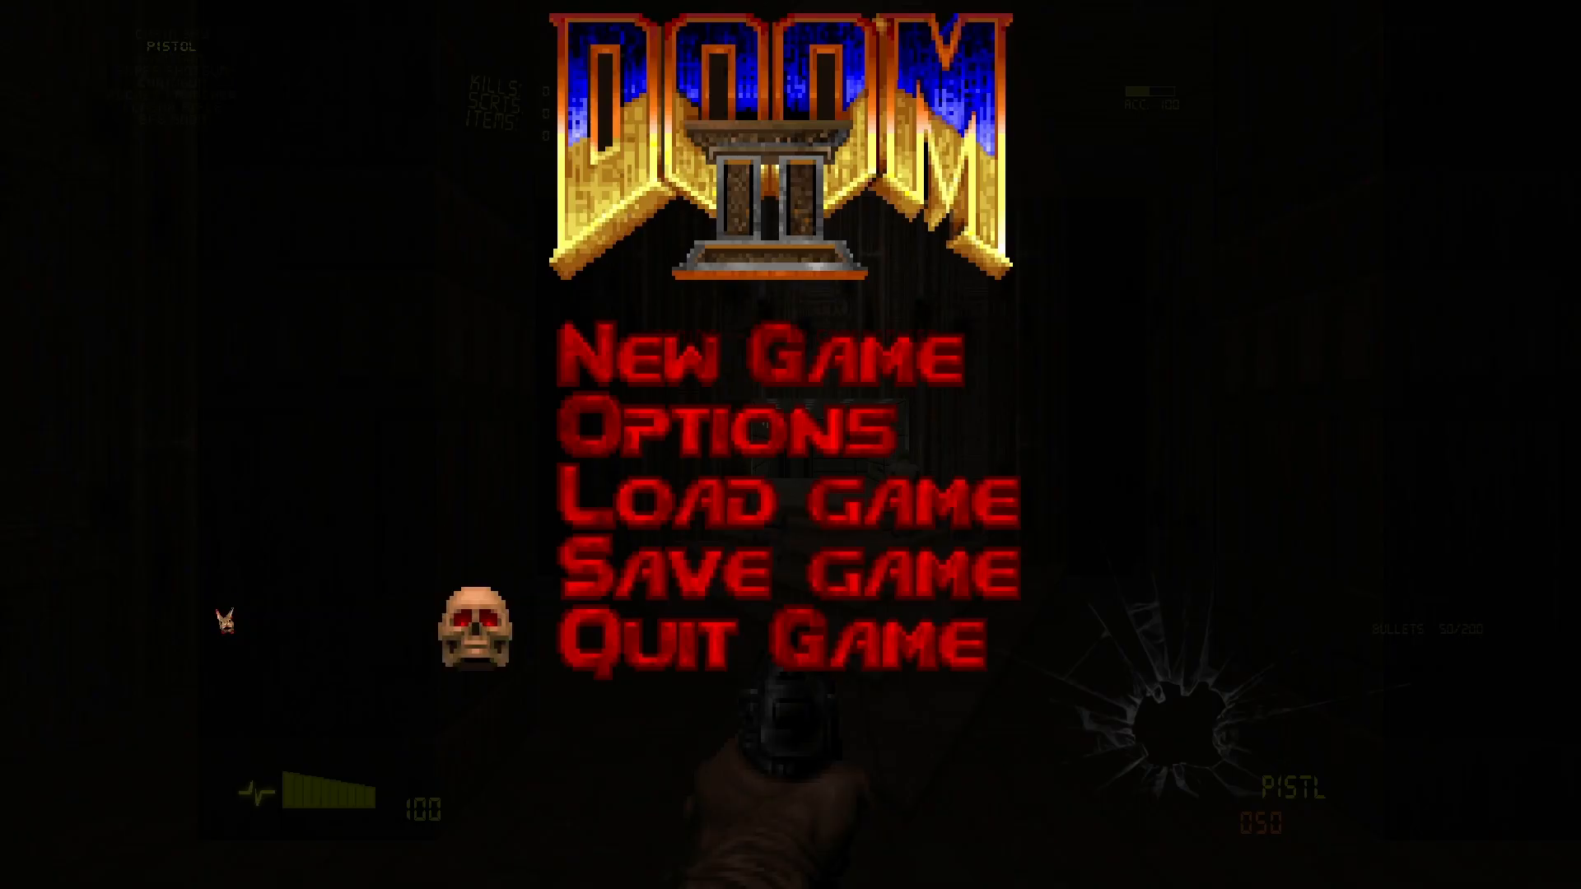
{"action": "key", "text": "Return"}
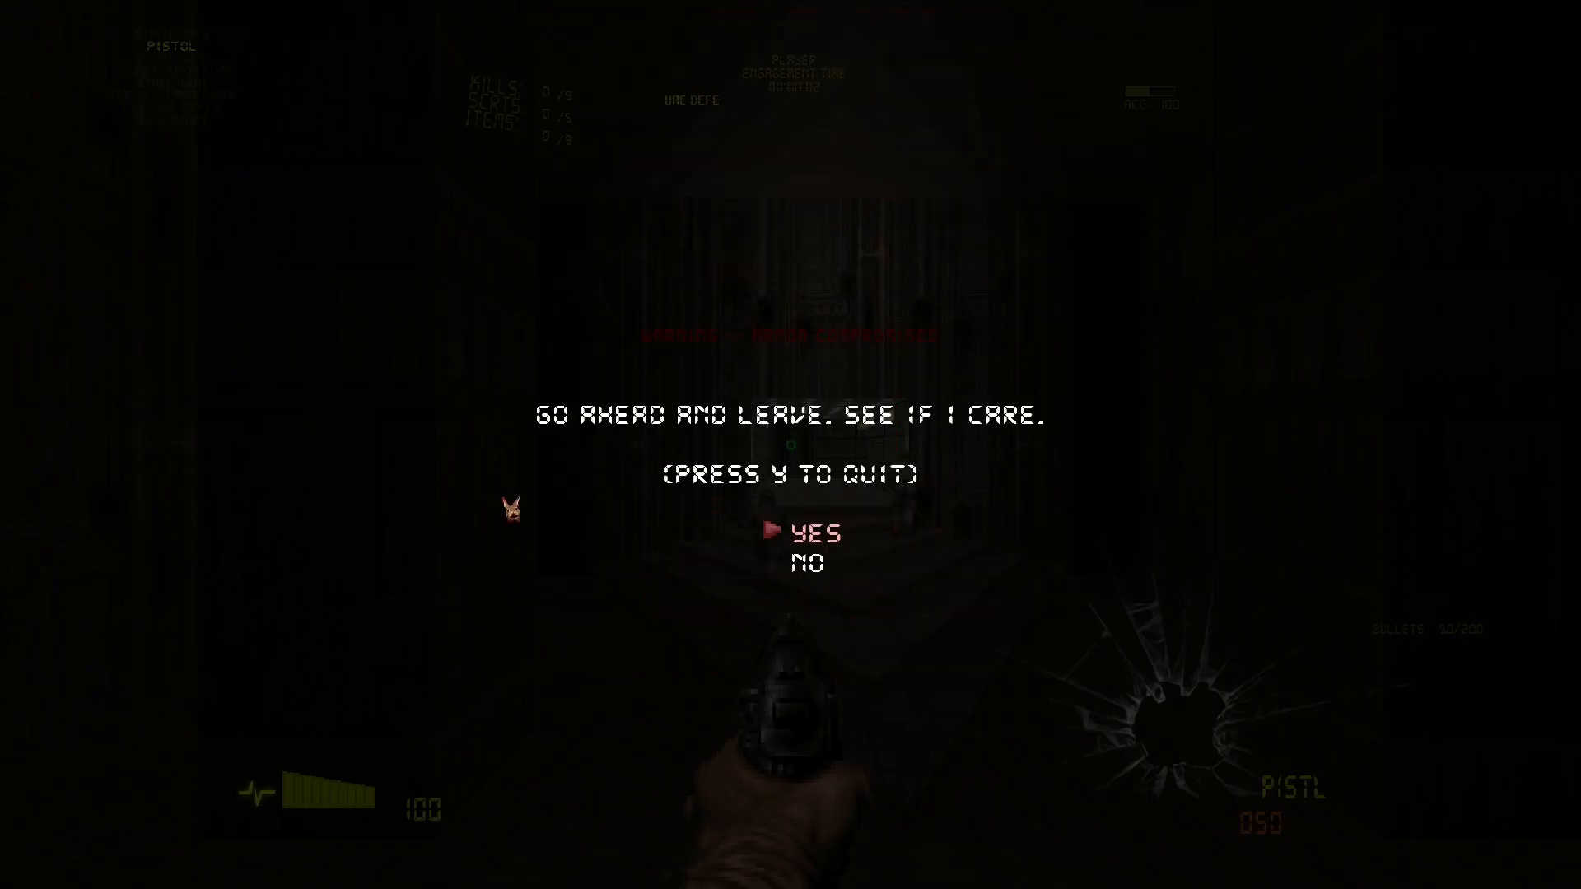
{"action": "key", "text": "Return"}
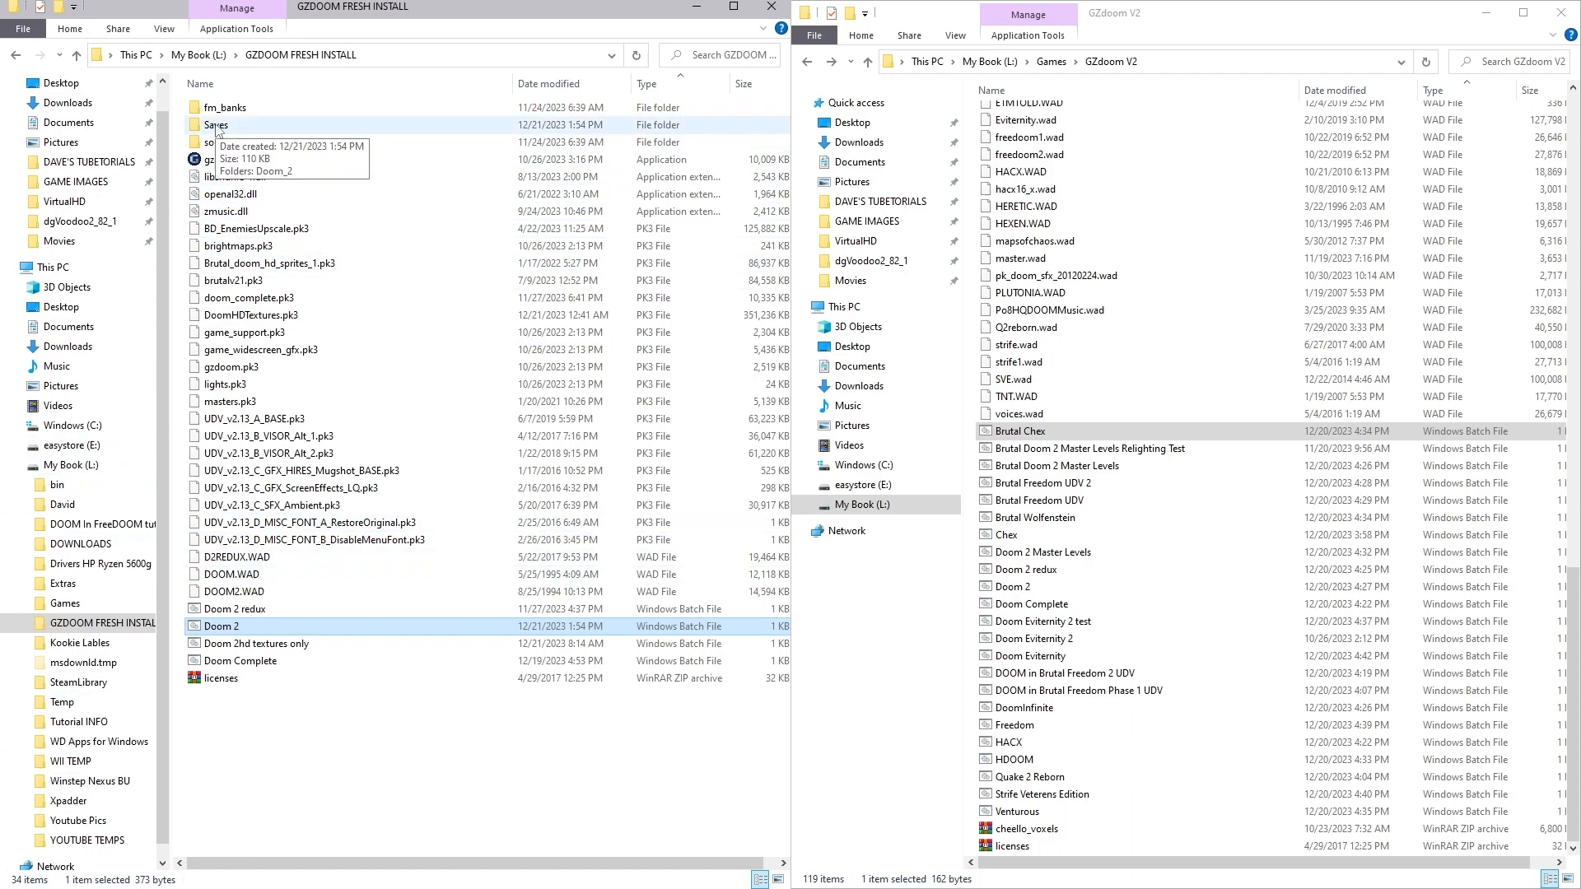
{"action": "double_click", "coordinate": [216, 126]}
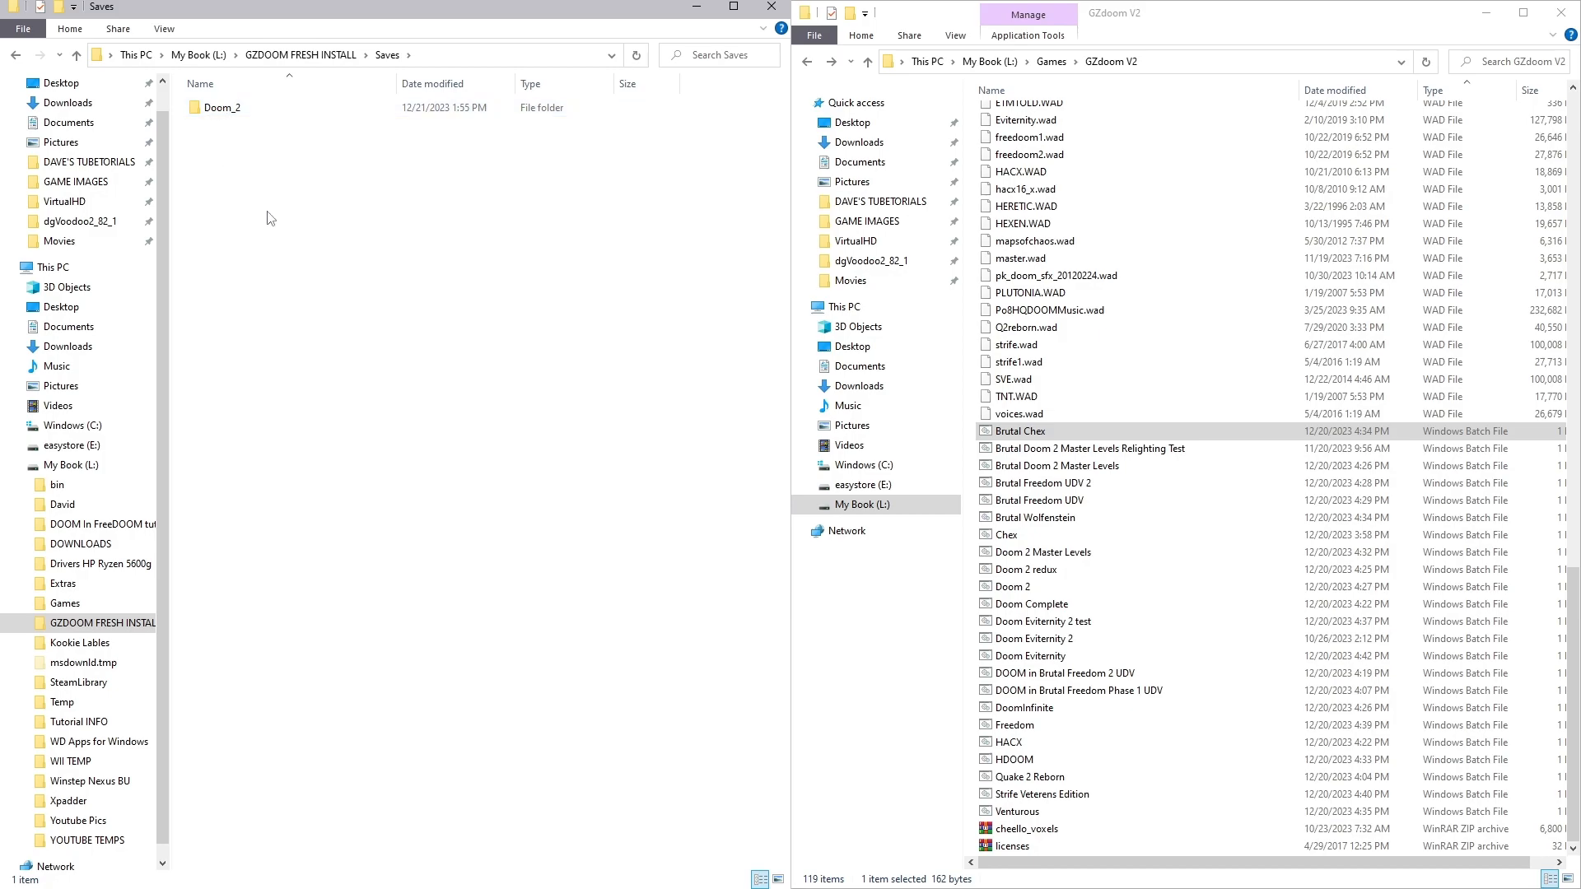
{"action": "left_click", "coordinate": [15, 55]}
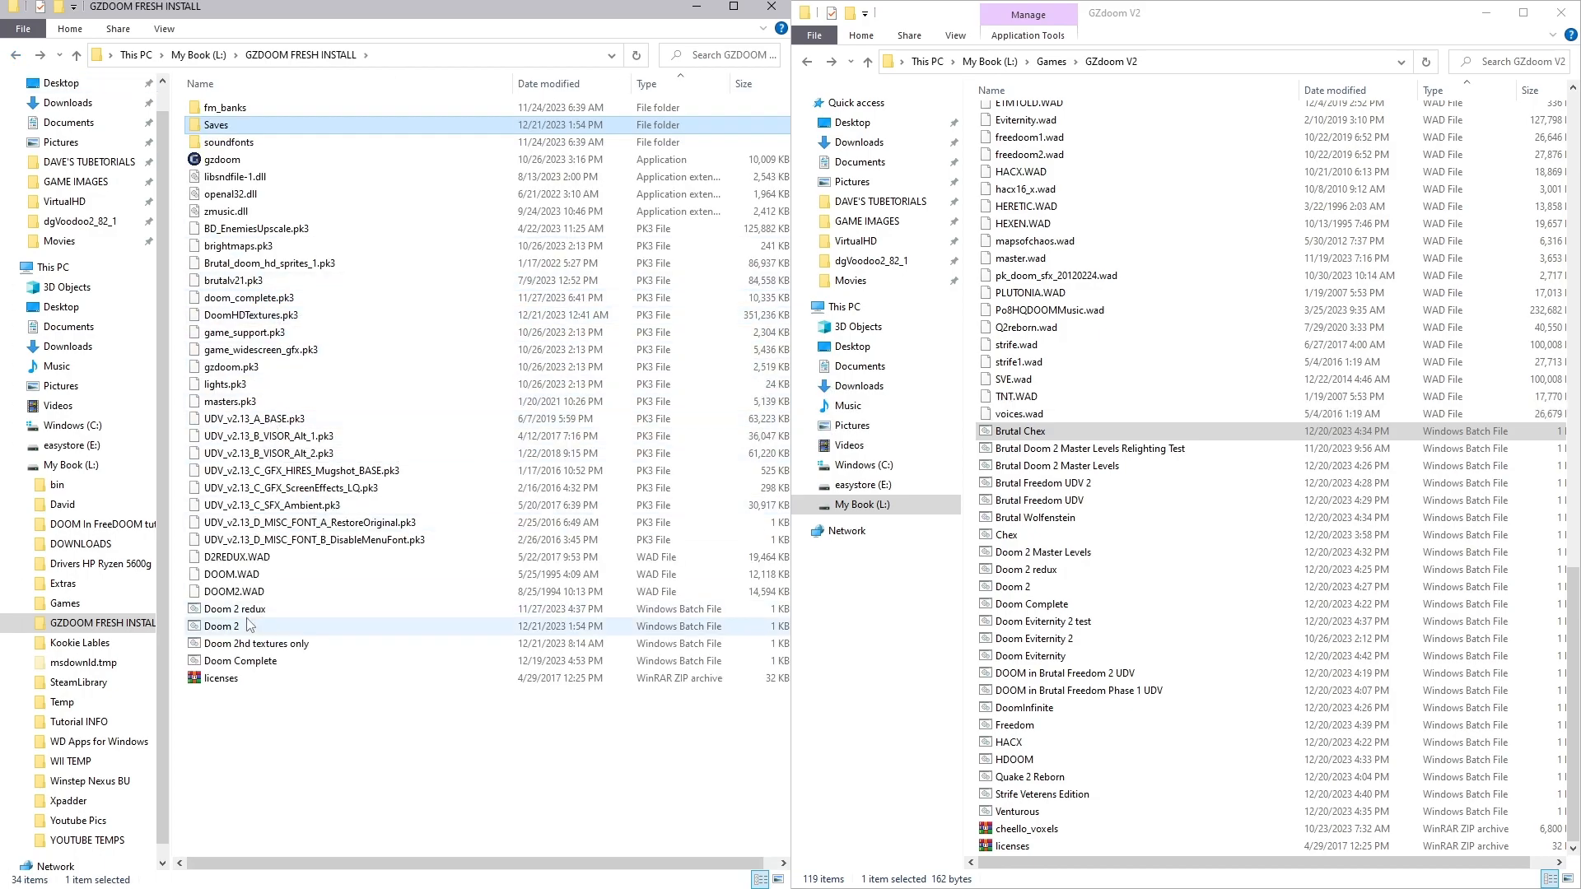
- Open the Doom 2 redux batch file for editing and append "-savedir Saves/Doom_2_Redux" to its command line
{"action": "right_click", "coordinate": [234, 610]}
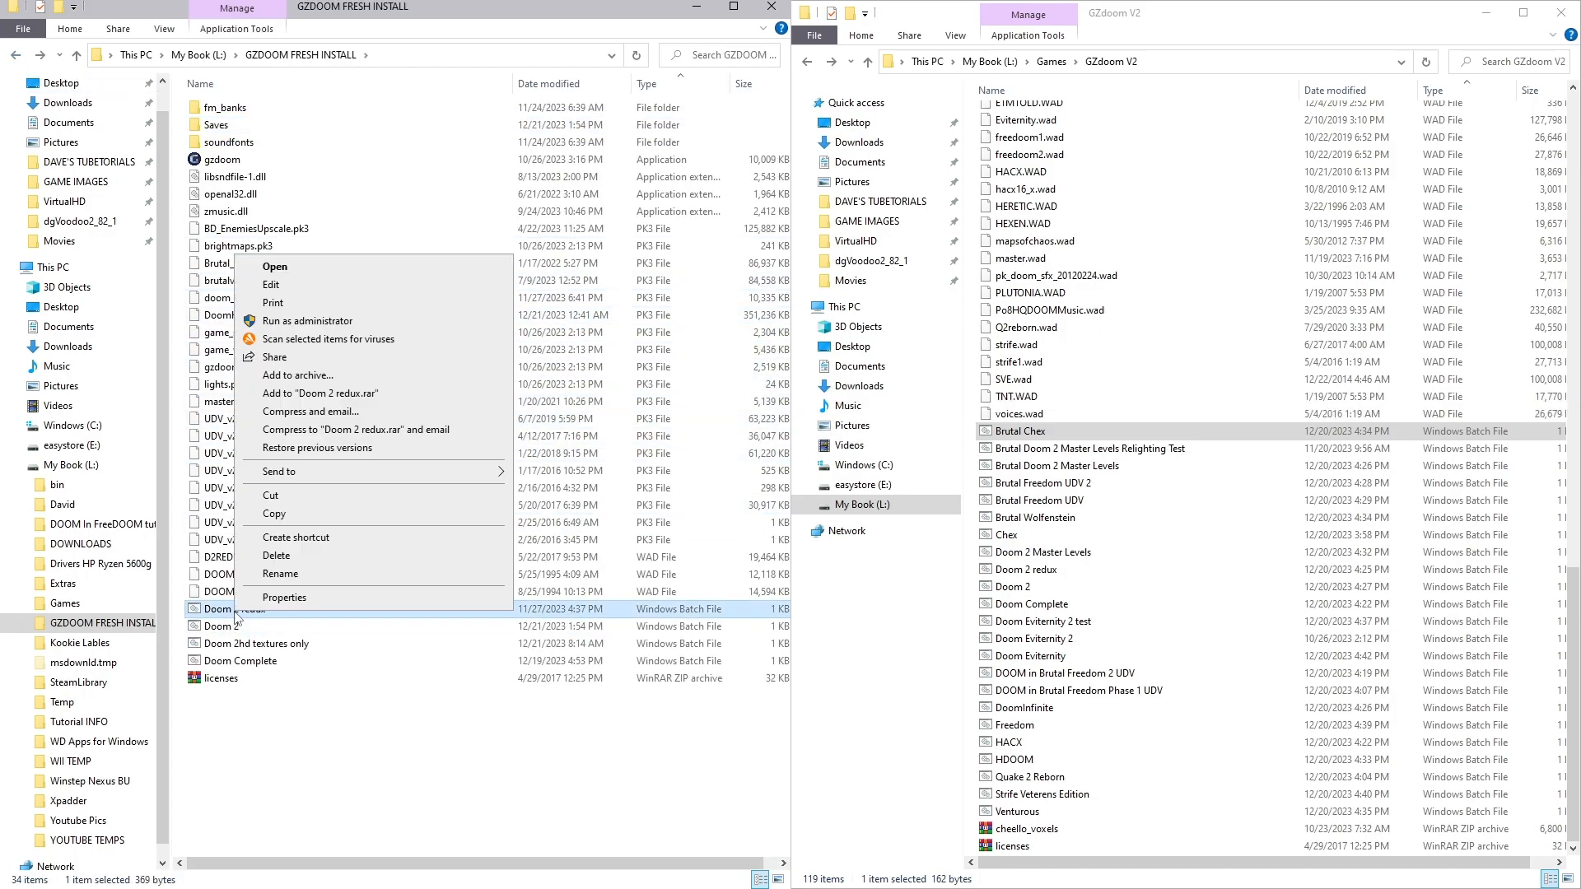
{"action": "left_click", "coordinate": [288, 285]}
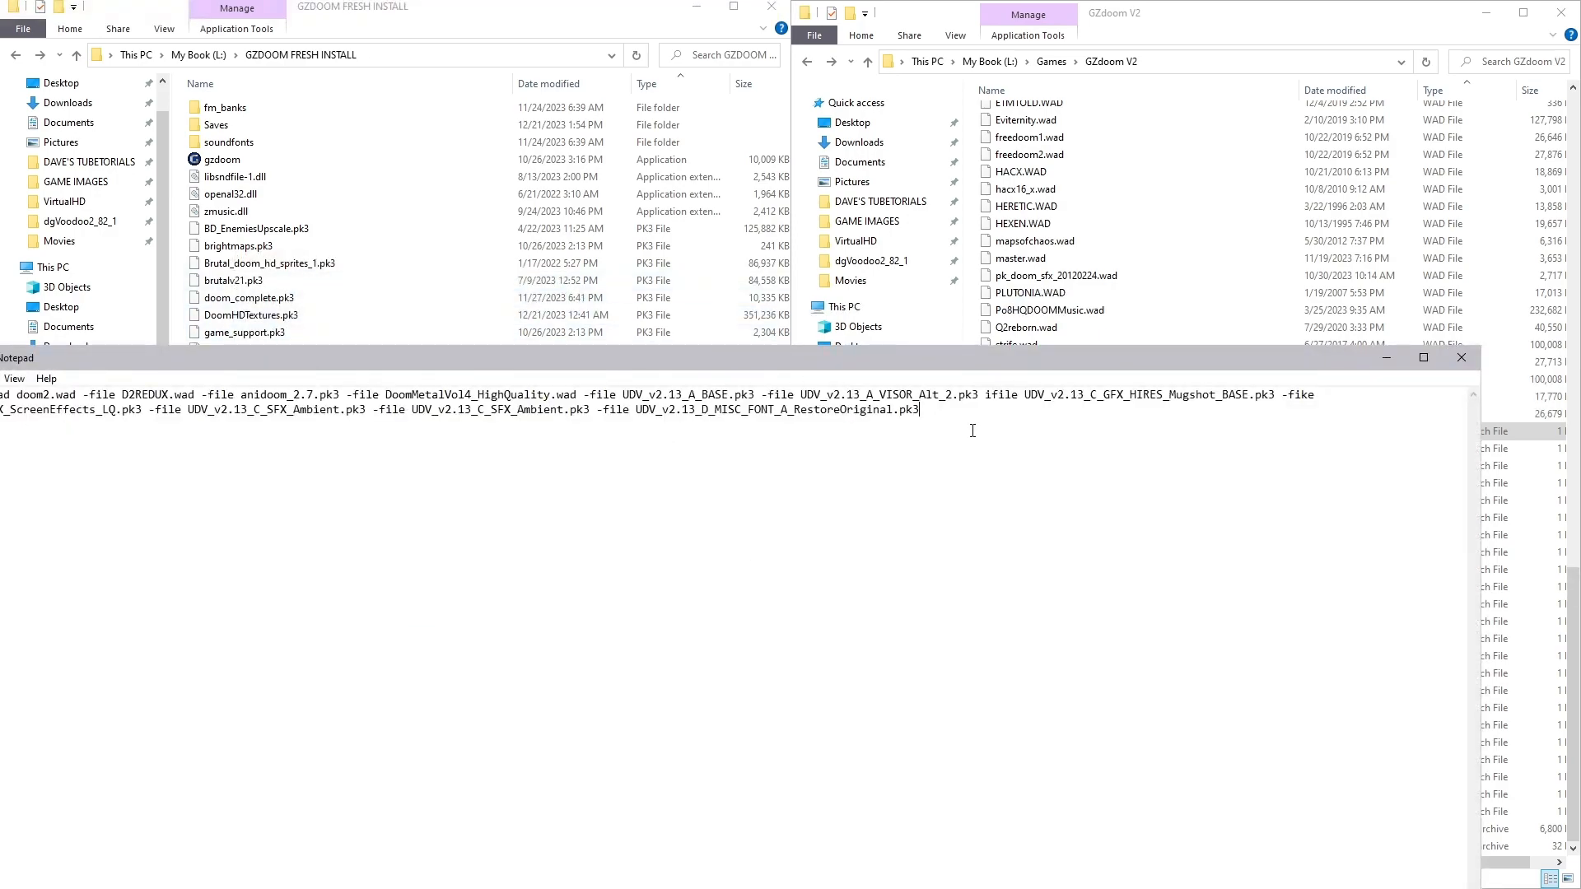
{"action": "type", "text": "-savedir Saves/"}
{"action": "left_click_drag", "start_coordinate": [658, 359], "coordinate": [860, 278]}
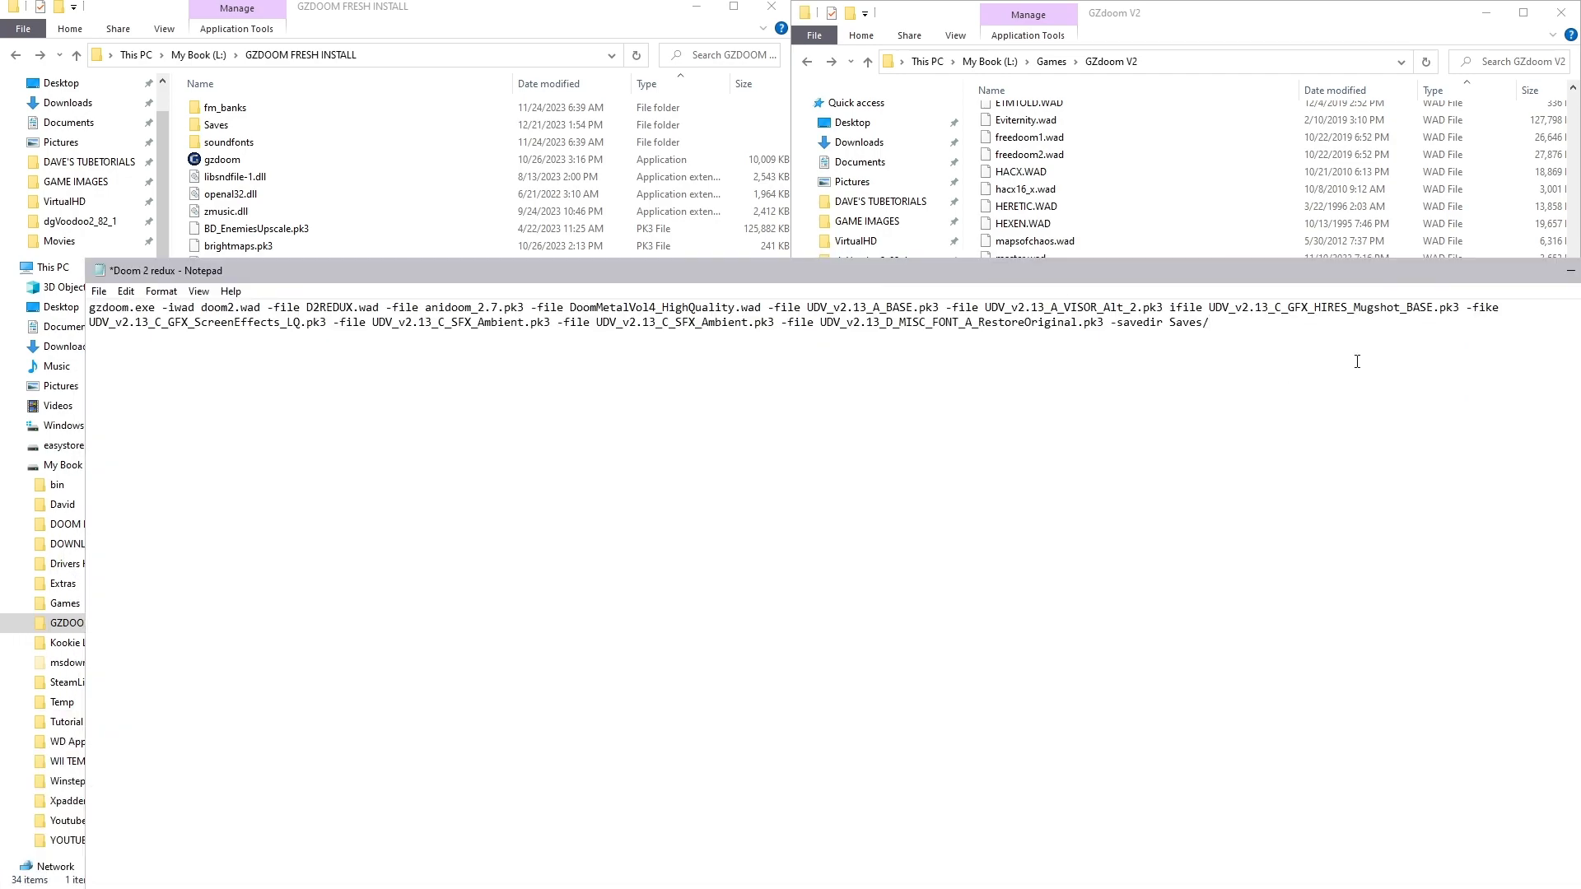
{"action": "type", "text": "Doom_2_Redux"}
- Save the edited Doom 2 redux batch file and return to the GZDOOM FRESH INSTALL folder
{"action": "left_click", "coordinate": [99, 292]}
{"action": "left_click", "coordinate": [111, 369]}
{"action": "left_click", "coordinate": [526, 15]}
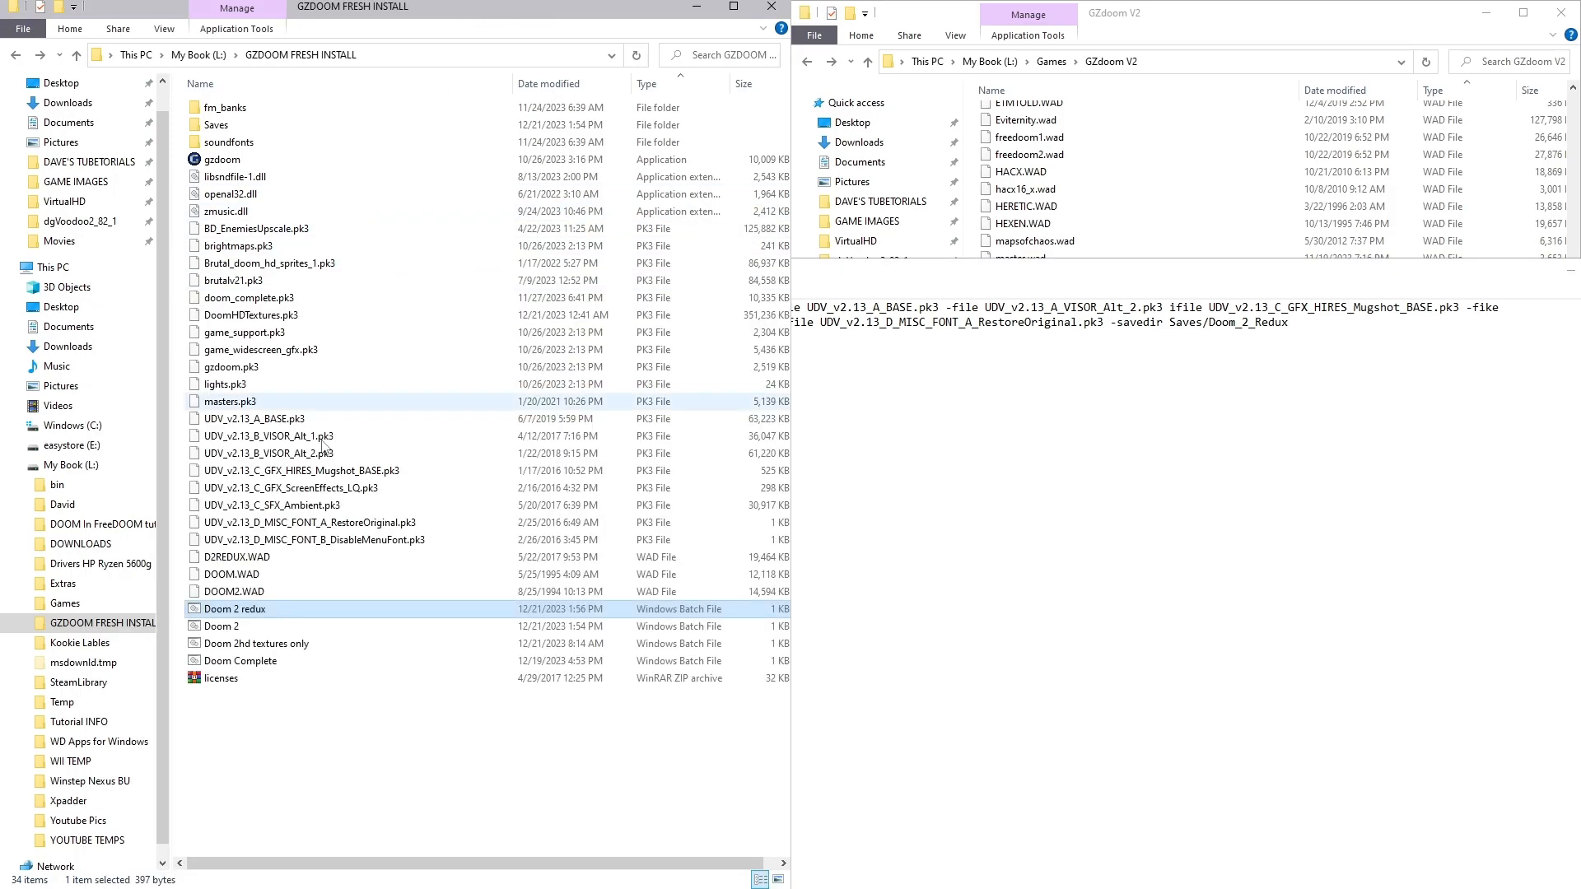
- Launch the game from the Doom 2 redux batch file and examine its list of loadable saved games
{"action": "double_click", "coordinate": [255, 612]}
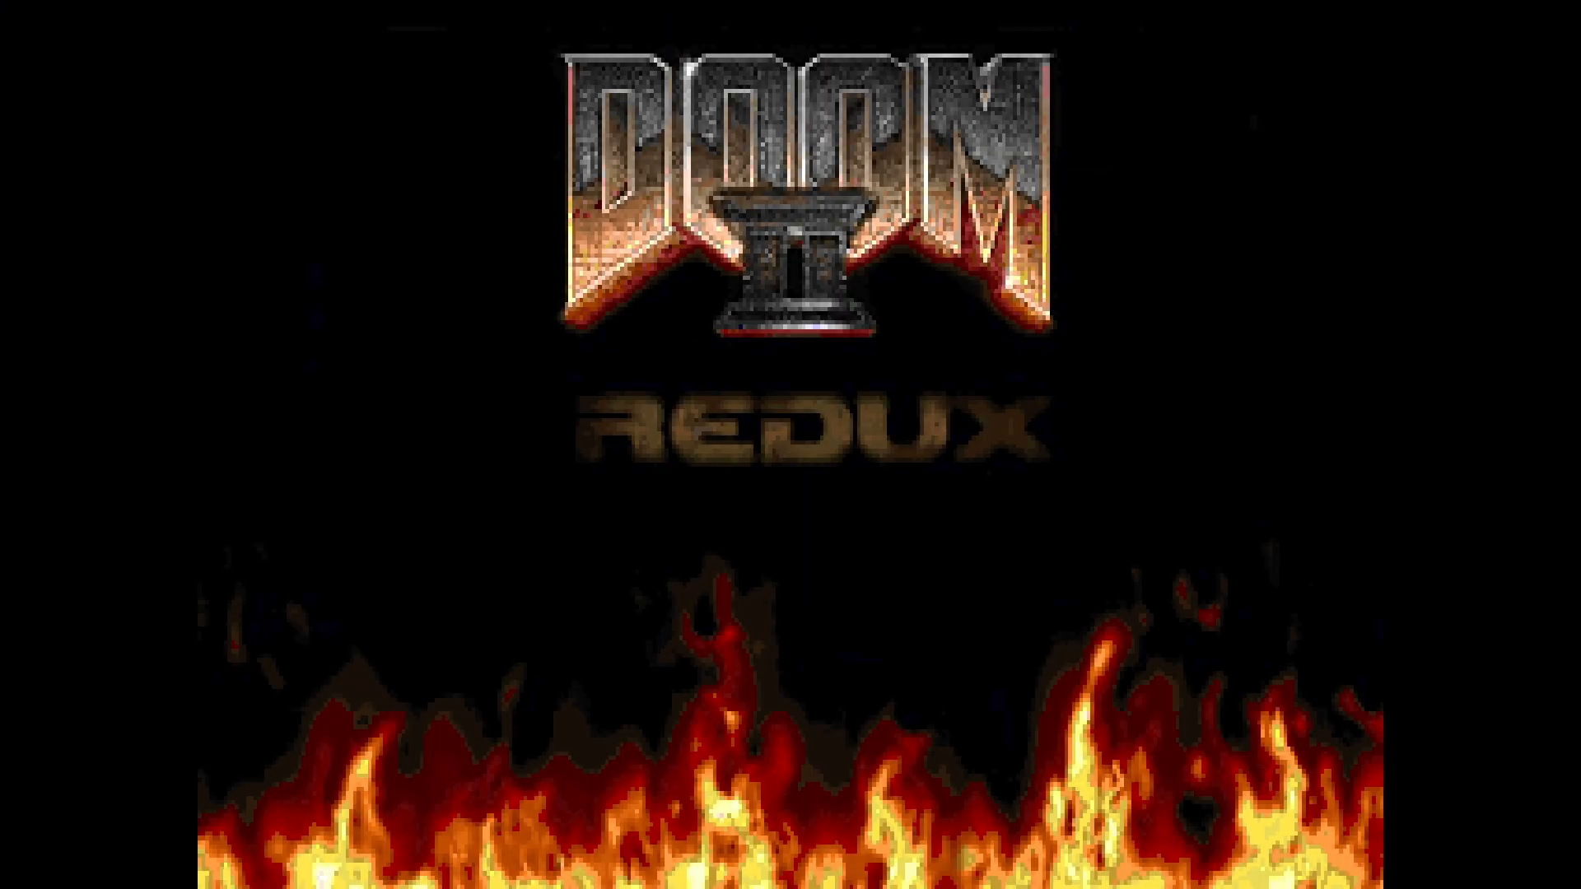
{"action": "key", "text": "Escape"}
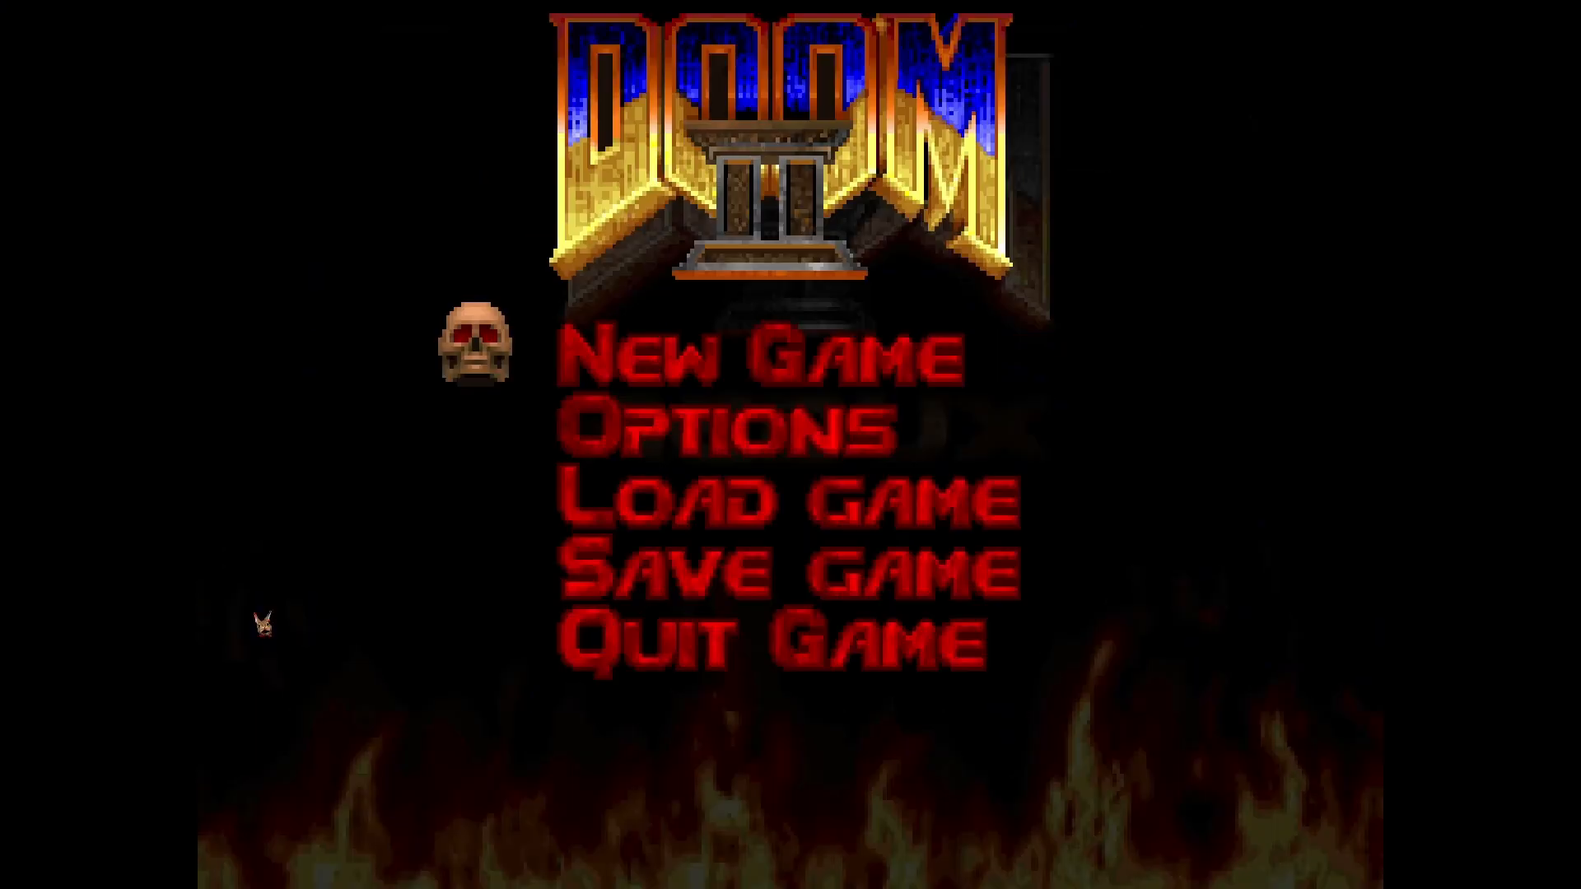
{"action": "key", "text": "Down"}
{"action": "key", "text": "Down"}
{"action": "key", "text": "Return"}
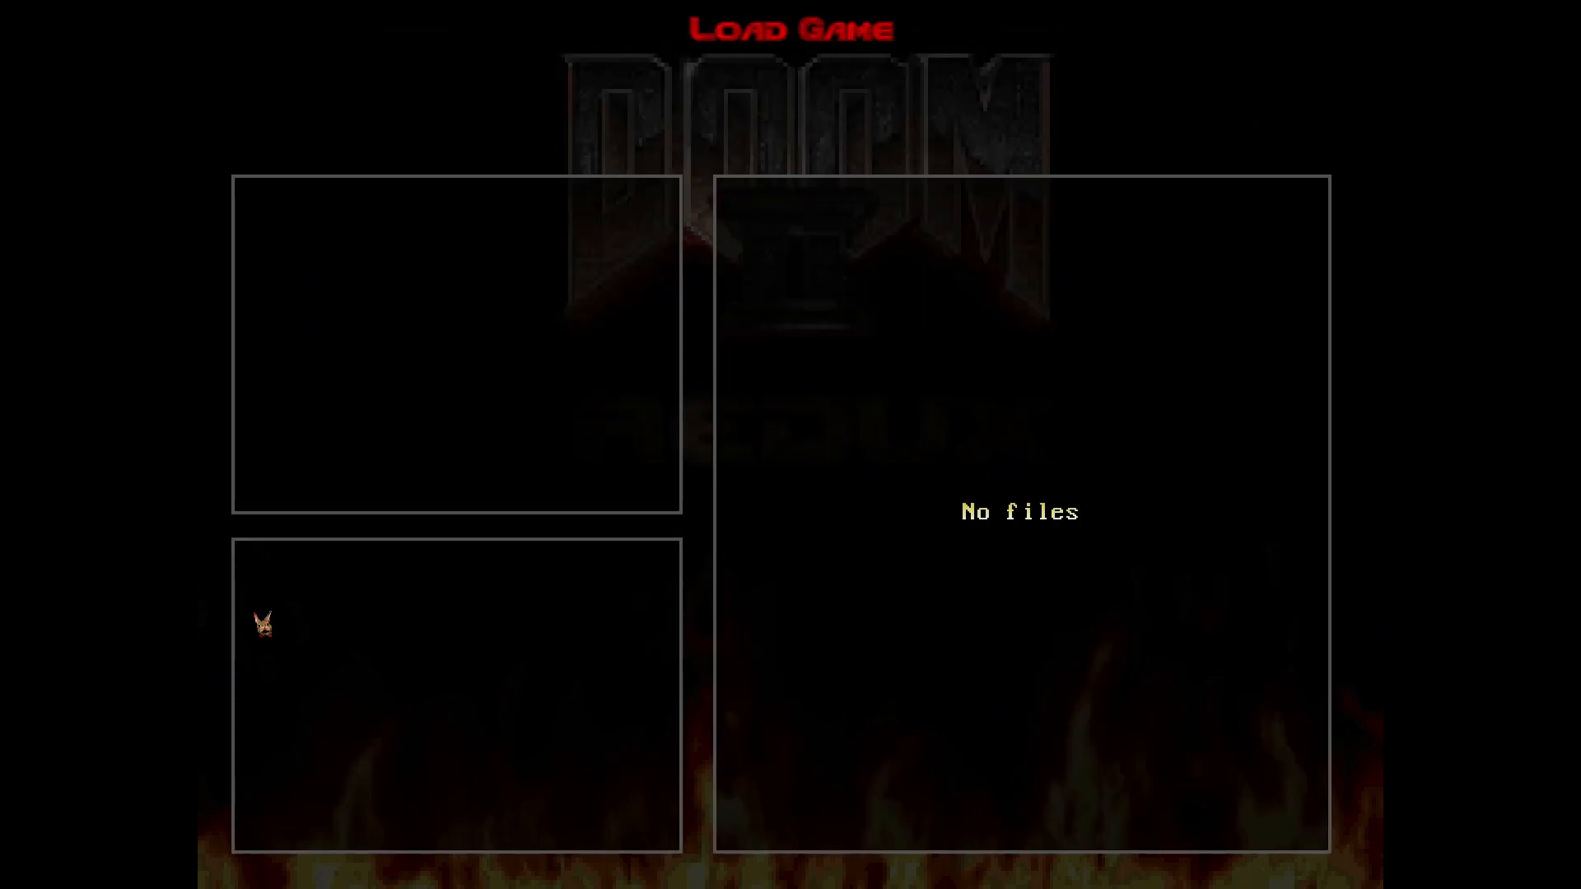
- Leave the saved-game list and start a new Doom 2 Redux game on the "I'm too young to die" skill level
{"action": "key", "text": "Escape"}
{"action": "key", "text": "Up"}
{"action": "key", "text": "Up"}
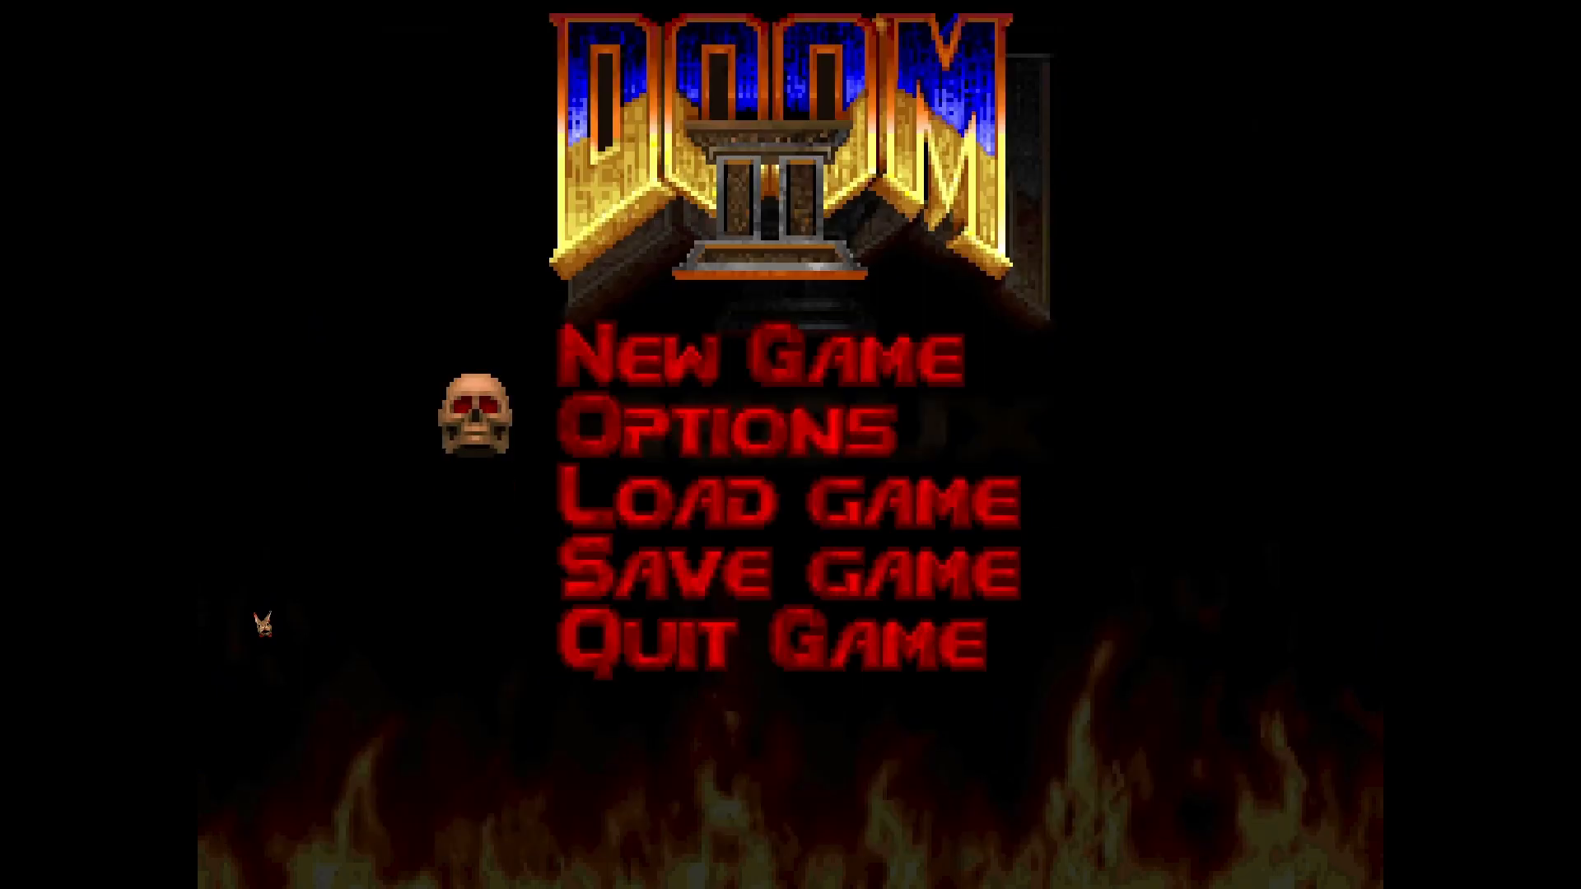
{"action": "key", "text": "Return"}
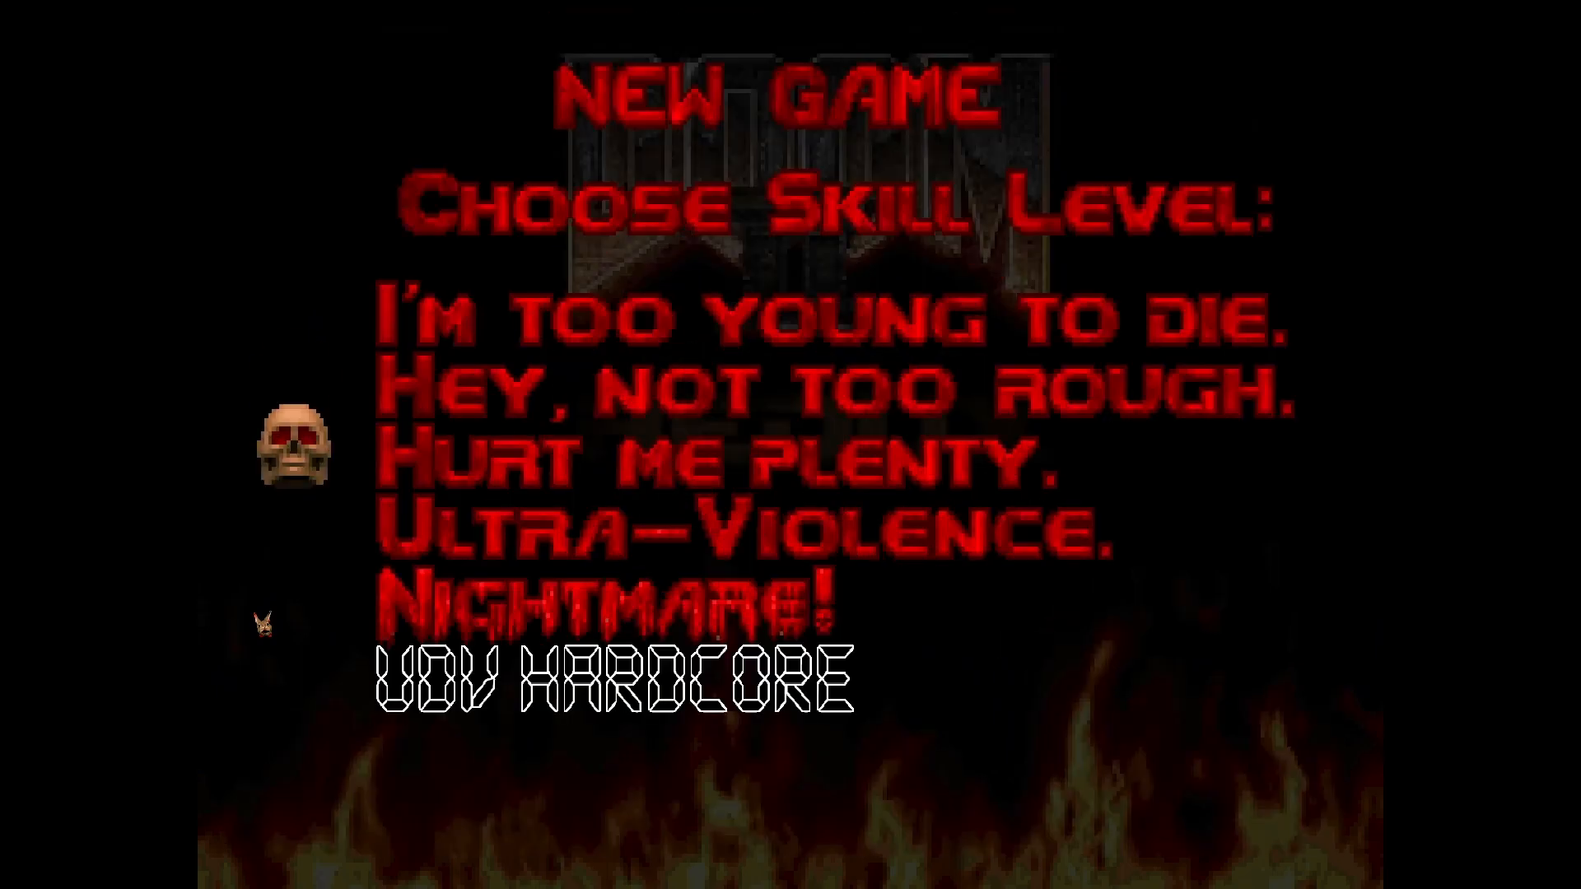
{"action": "key", "text": "Up"}
{"action": "key", "text": "Up"}
{"action": "key", "text": "Return"}
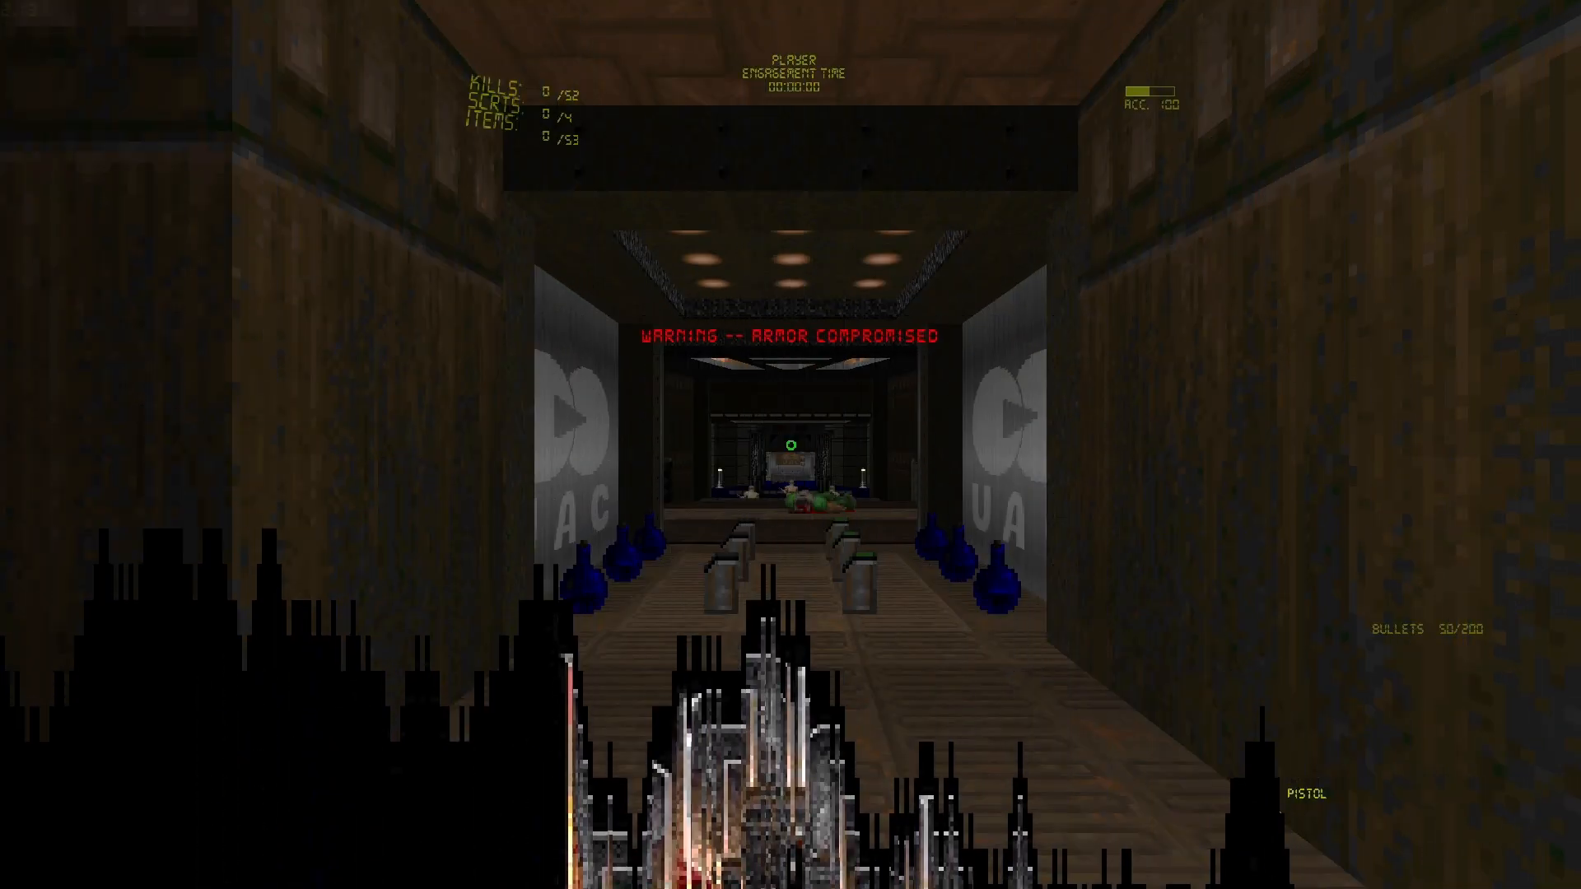
- Save the running Doom 2 Redux game in a new slot named "New"
{"action": "key", "text": "Escape"}
{"action": "key", "text": "Down"}
{"action": "key", "text": "Down"}
{"action": "key", "text": "Down"}
{"action": "key", "text": "Return"}
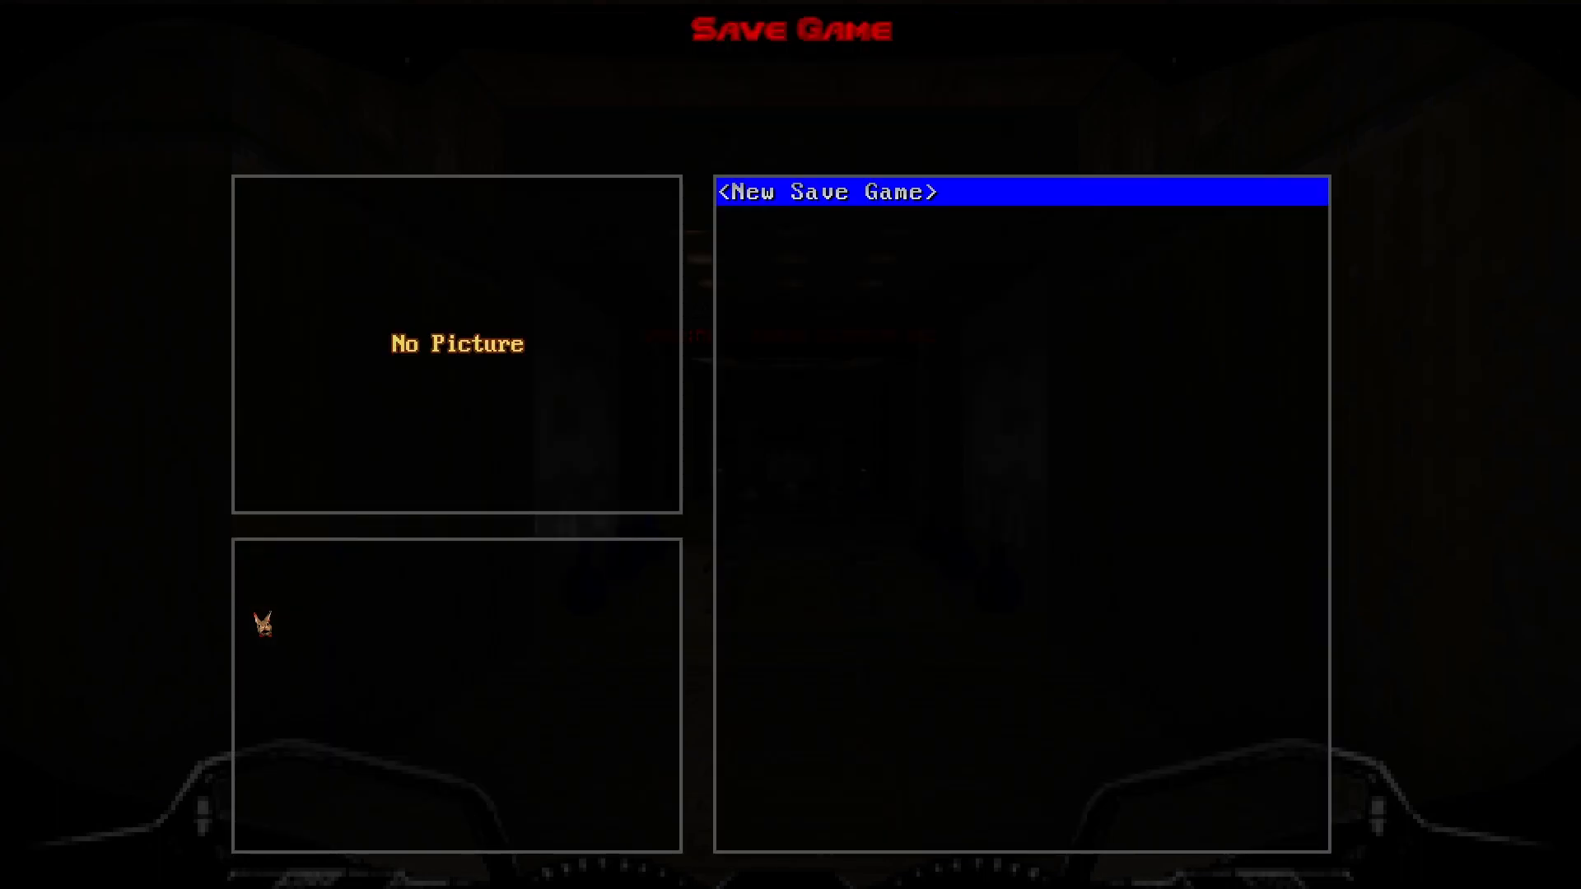
{"action": "key", "text": "Return"}
{"action": "type", "text": "New"}
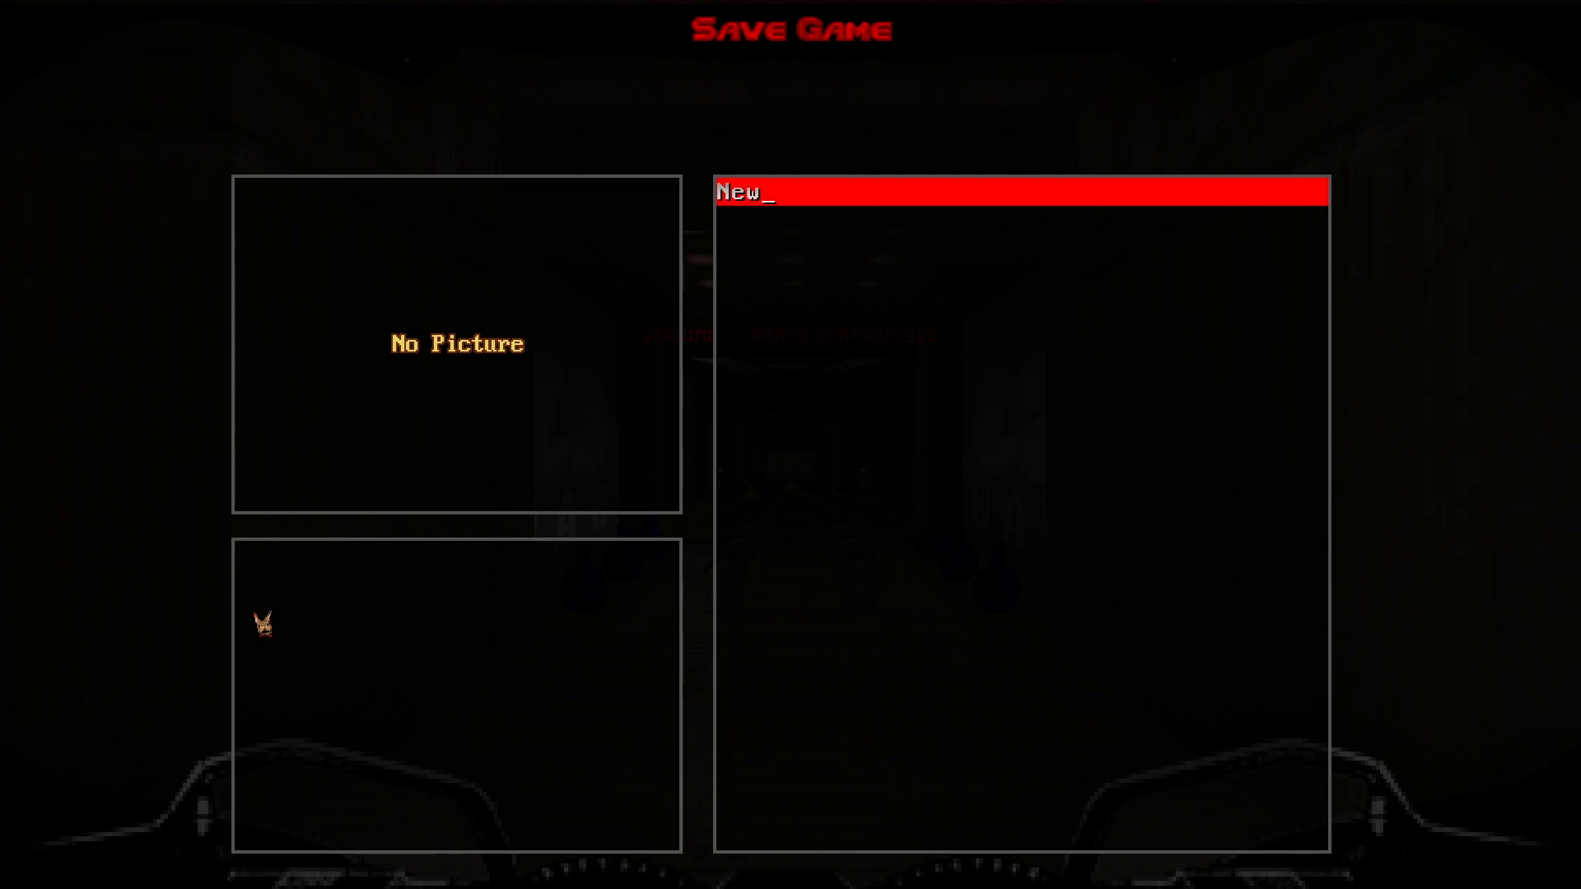
{"action": "key", "text": "Return"}
- Quit Doom 2 Redux and open the Doom_2_Redux folder inside Saves to check for its save file
{"action": "key", "text": "Escape"}
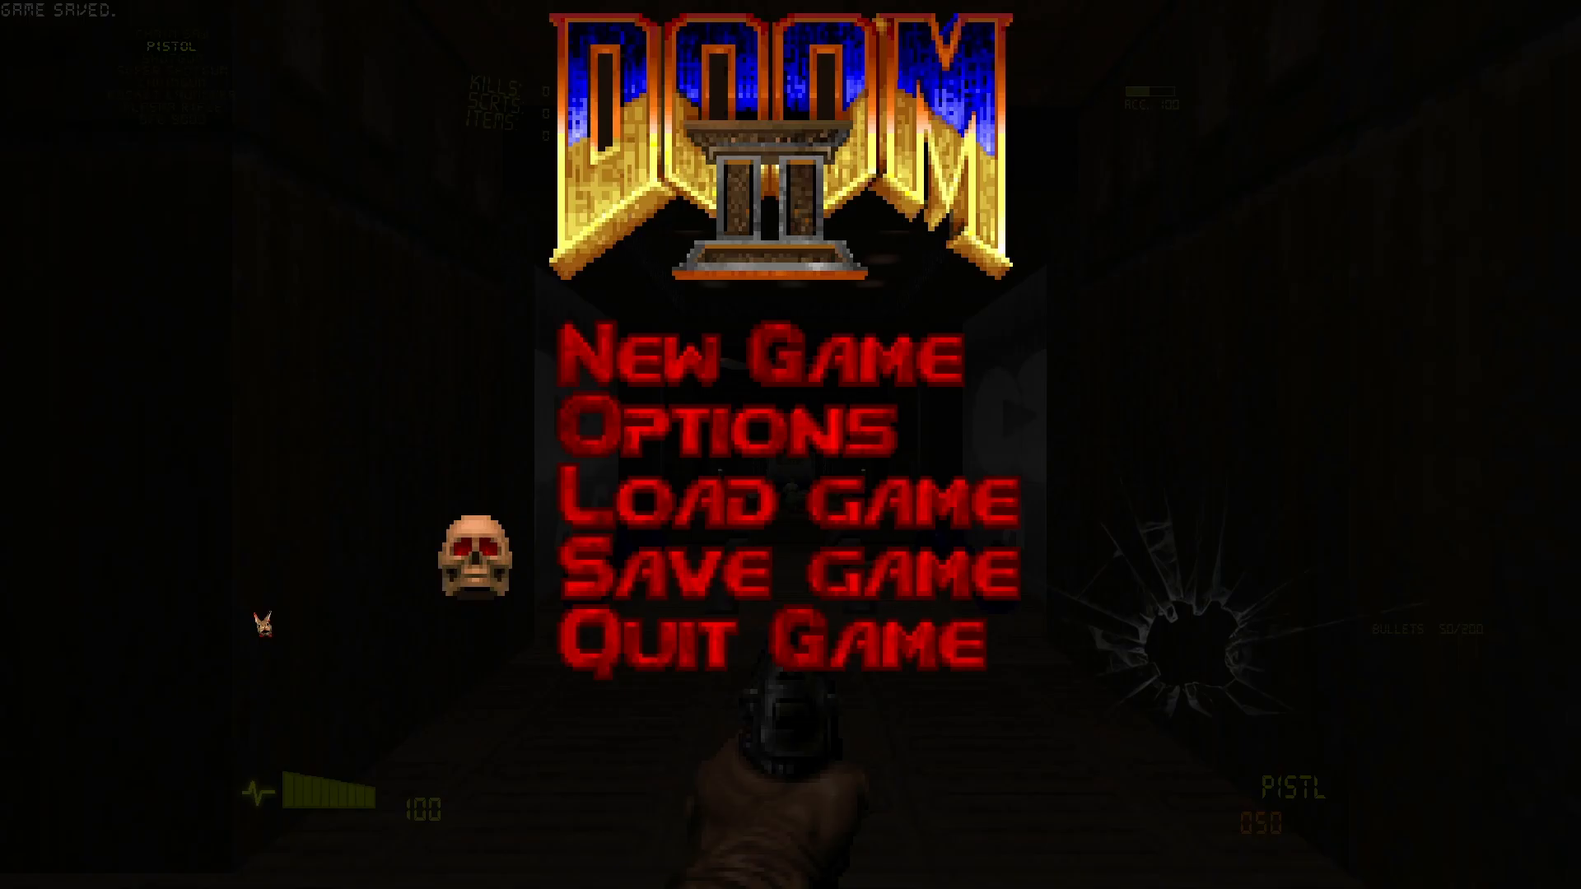
{"action": "key", "text": "Up"}
{"action": "key", "text": "Return"}
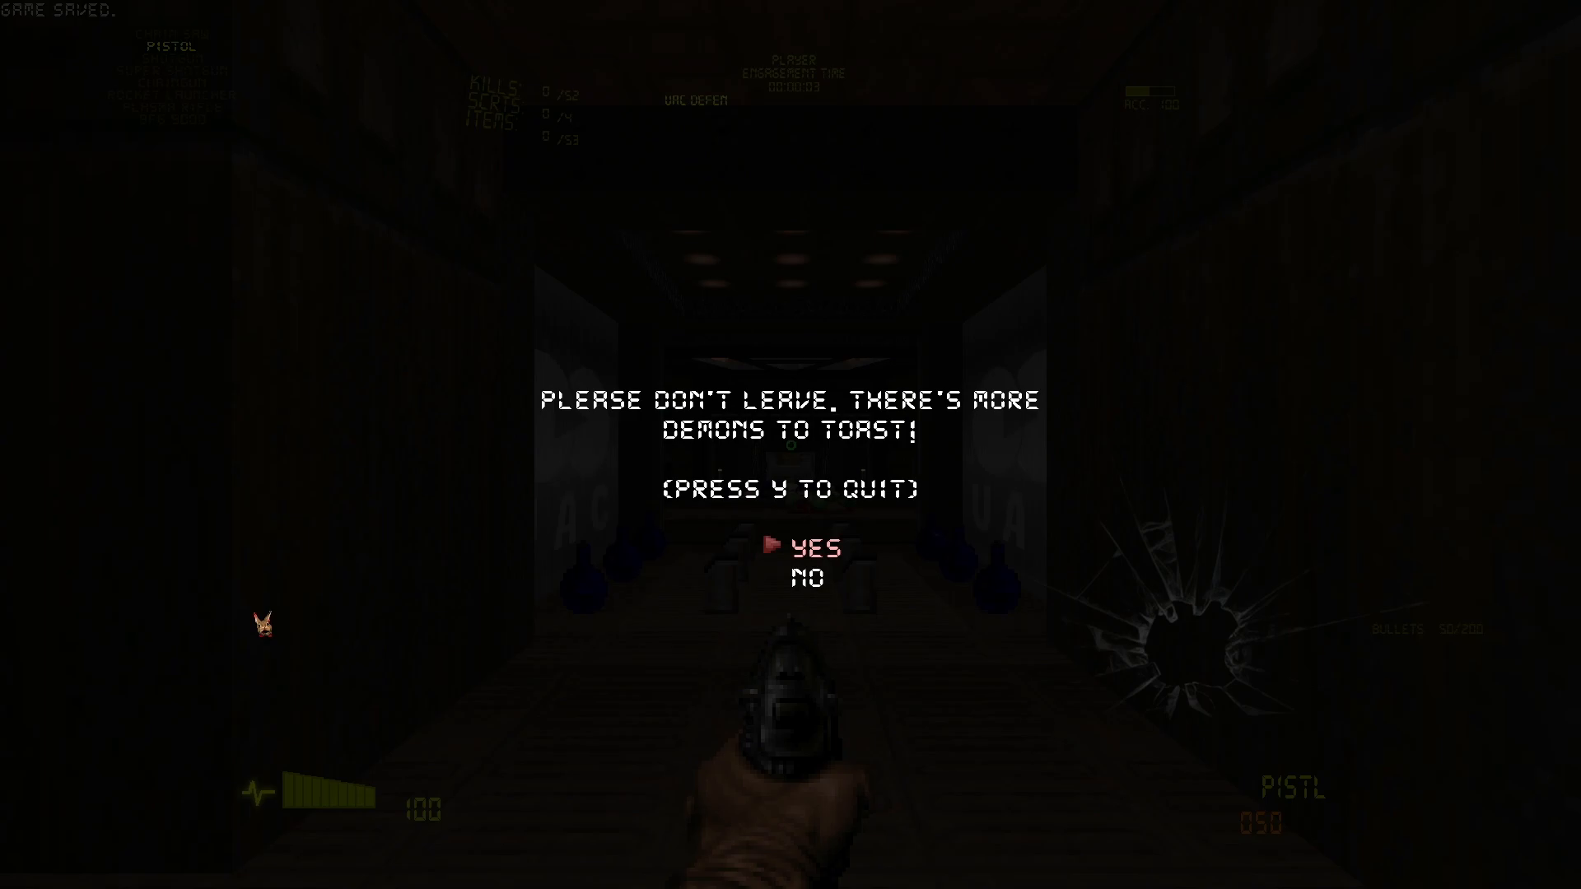
{"action": "key", "text": "Return"}
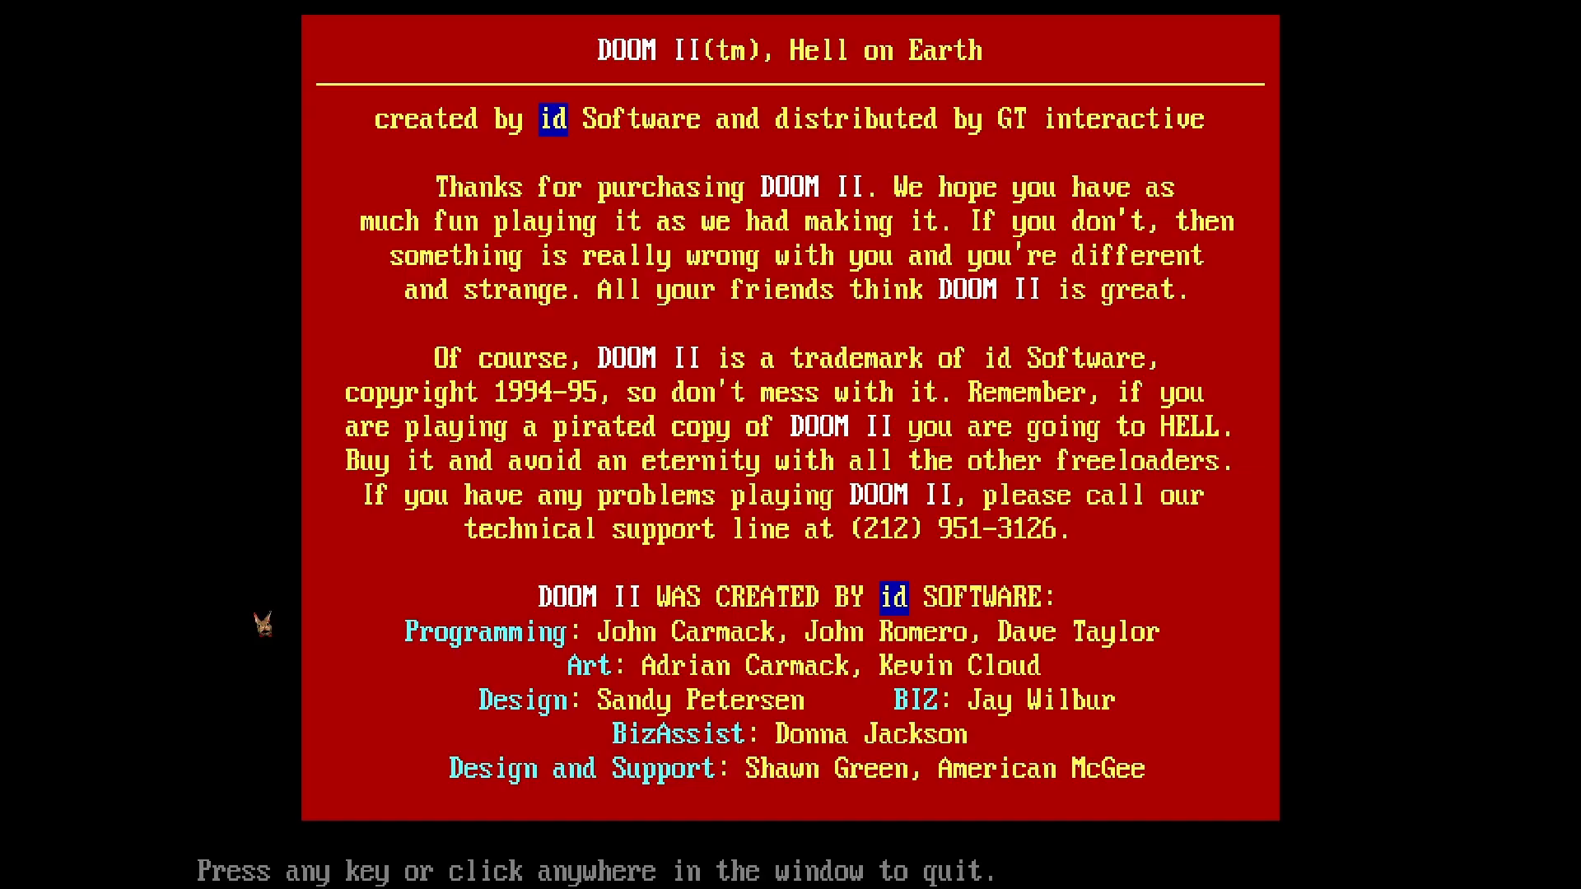
{"action": "left_click", "coordinate": [262, 624]}
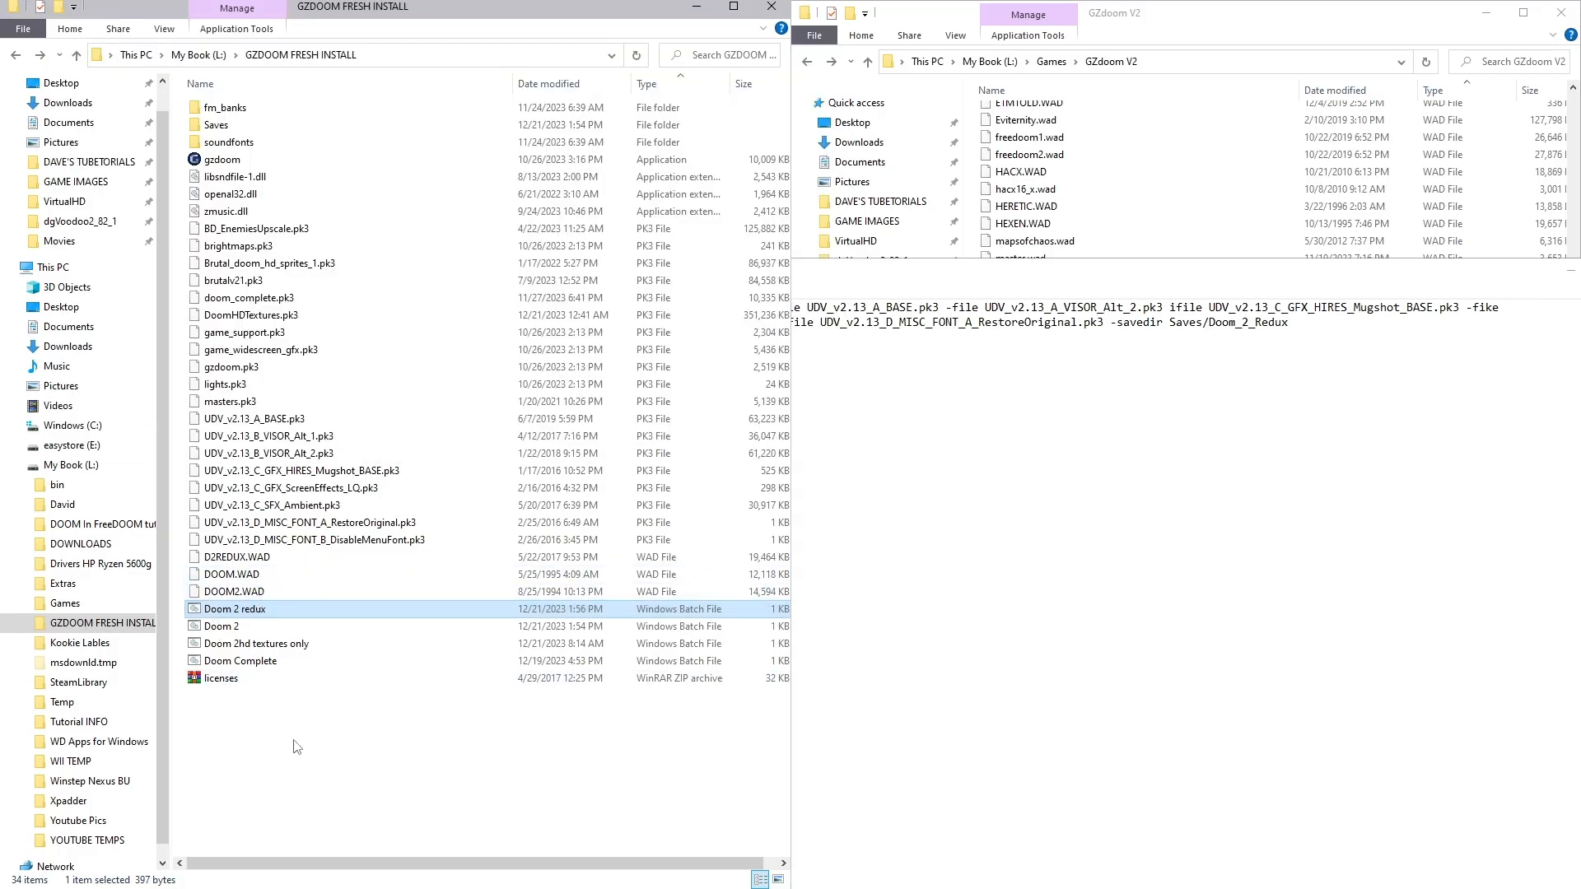
{"action": "double_click", "coordinate": [226, 126]}
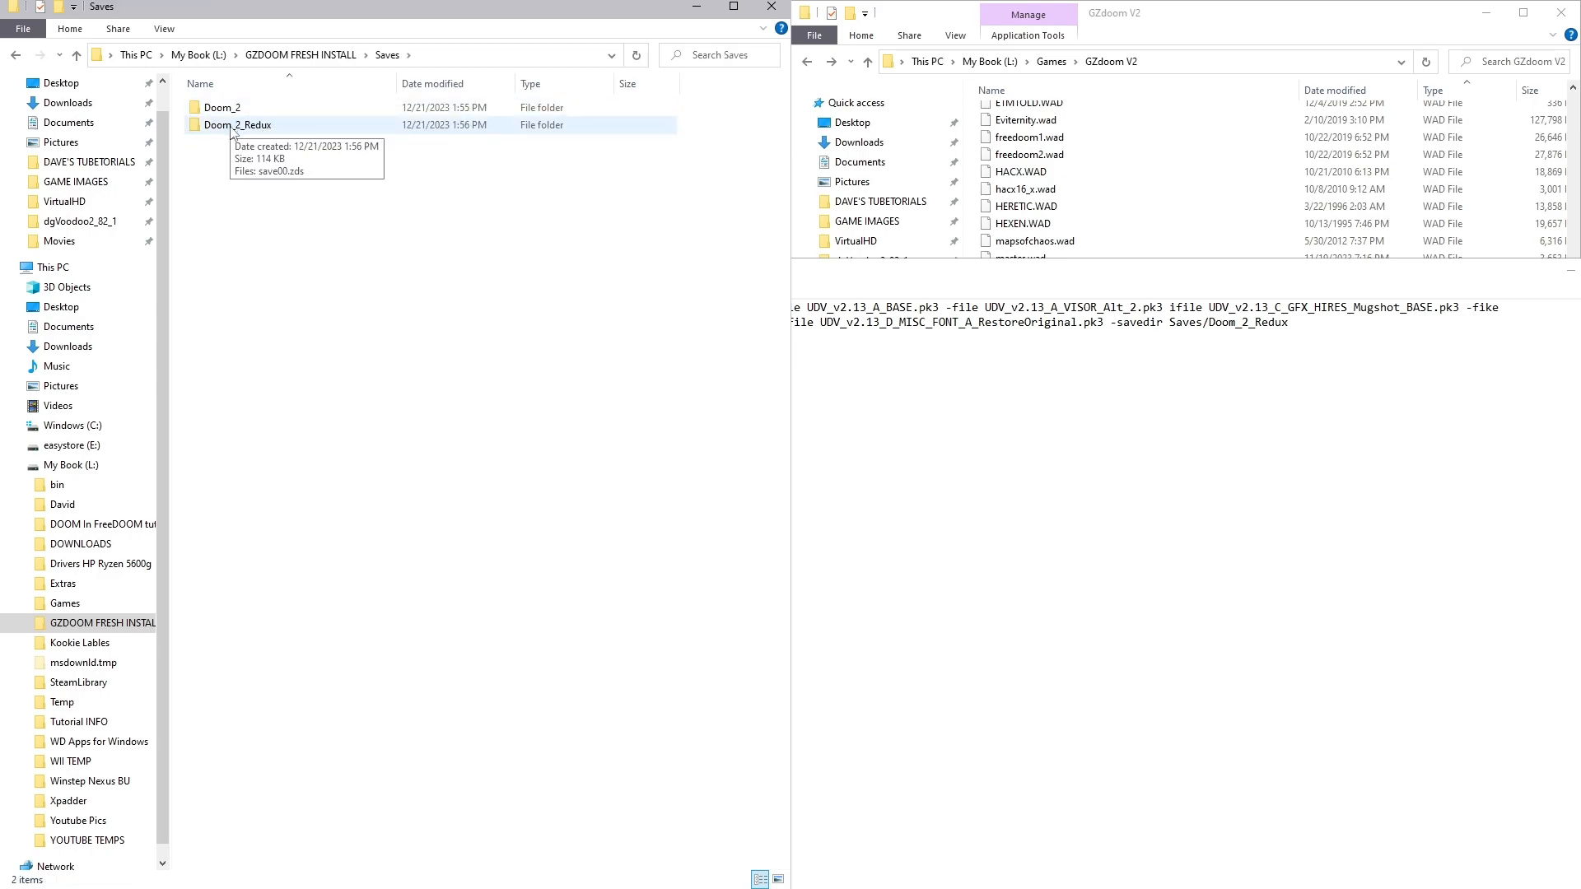
{"action": "double_click", "coordinate": [232, 128]}
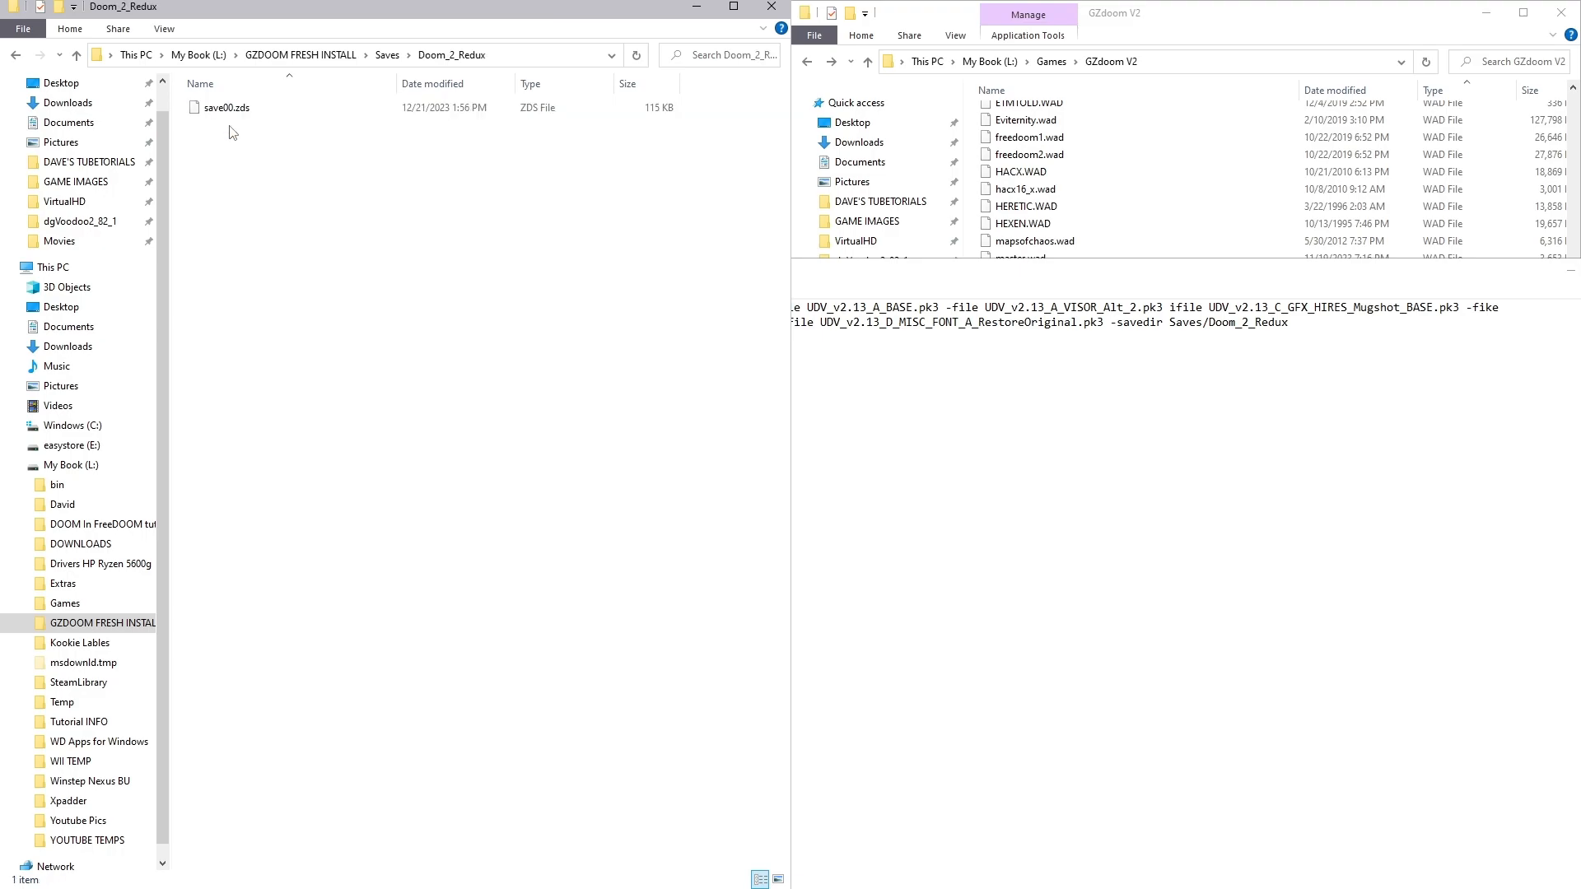
- Return to the GZDOOM FRESH INSTALL folder and close the Doom 2 redux batch file's text window
{"action": "left_click", "coordinate": [15, 55]}
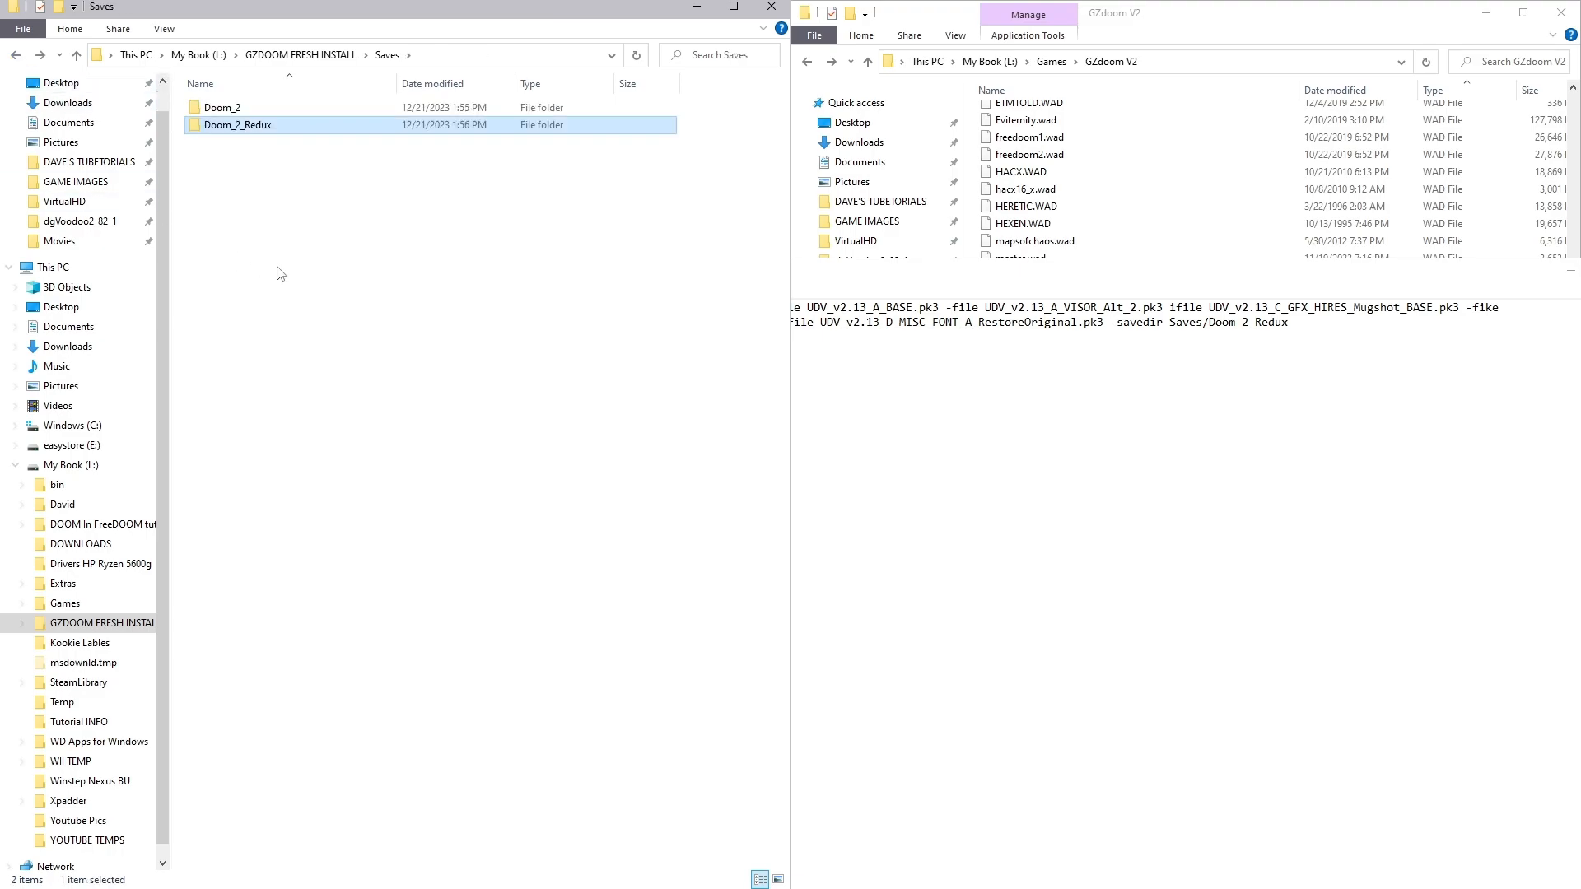
{"action": "left_click", "coordinate": [15, 55]}
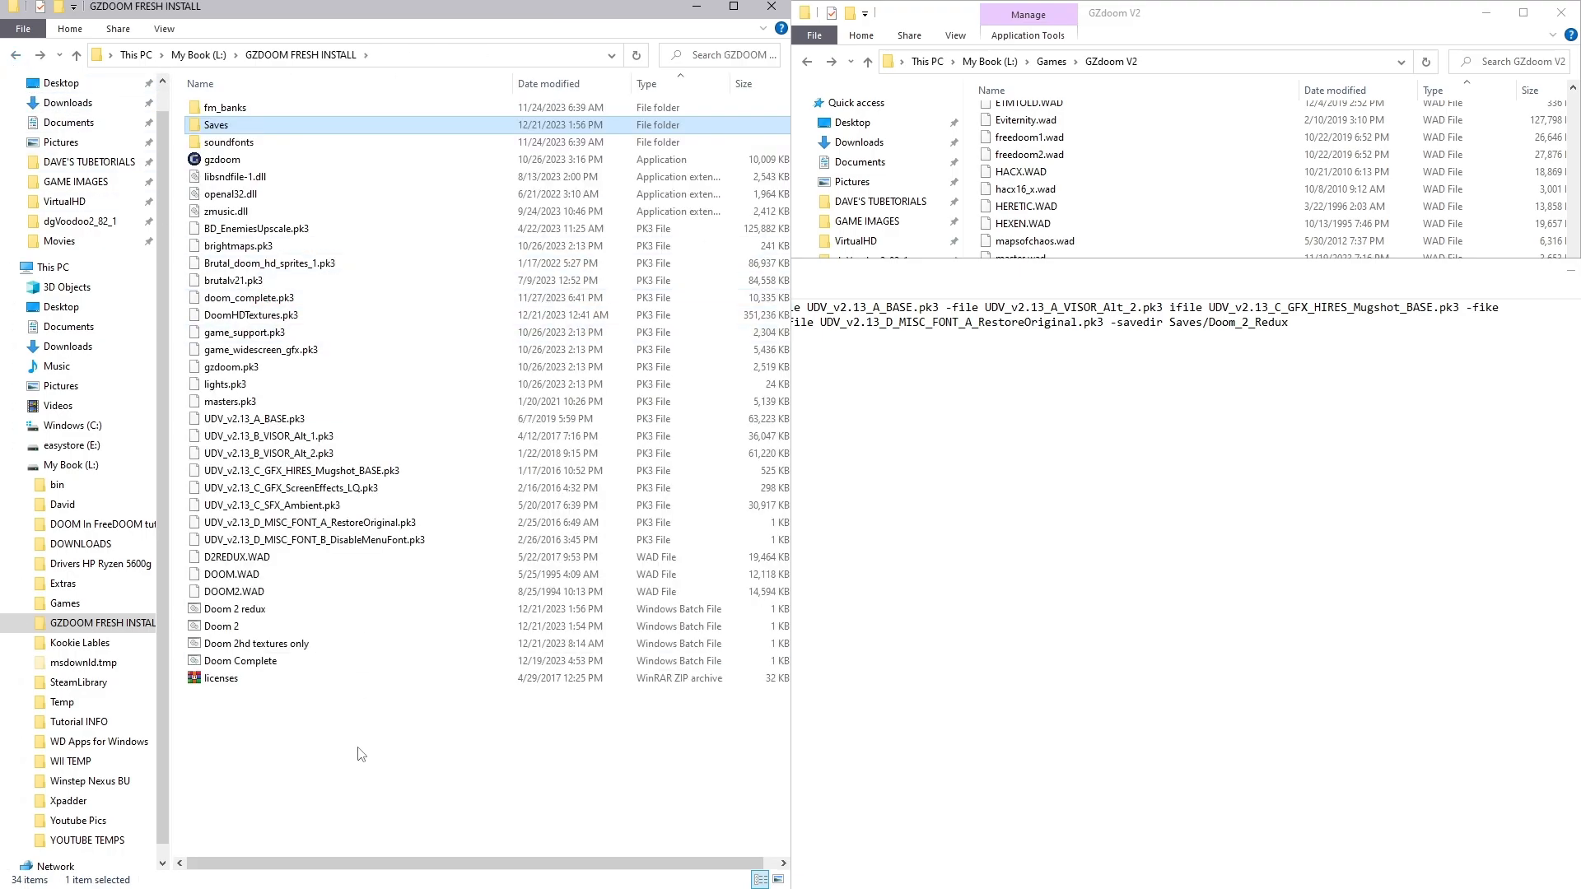
{"action": "left_click", "coordinate": [294, 753]}
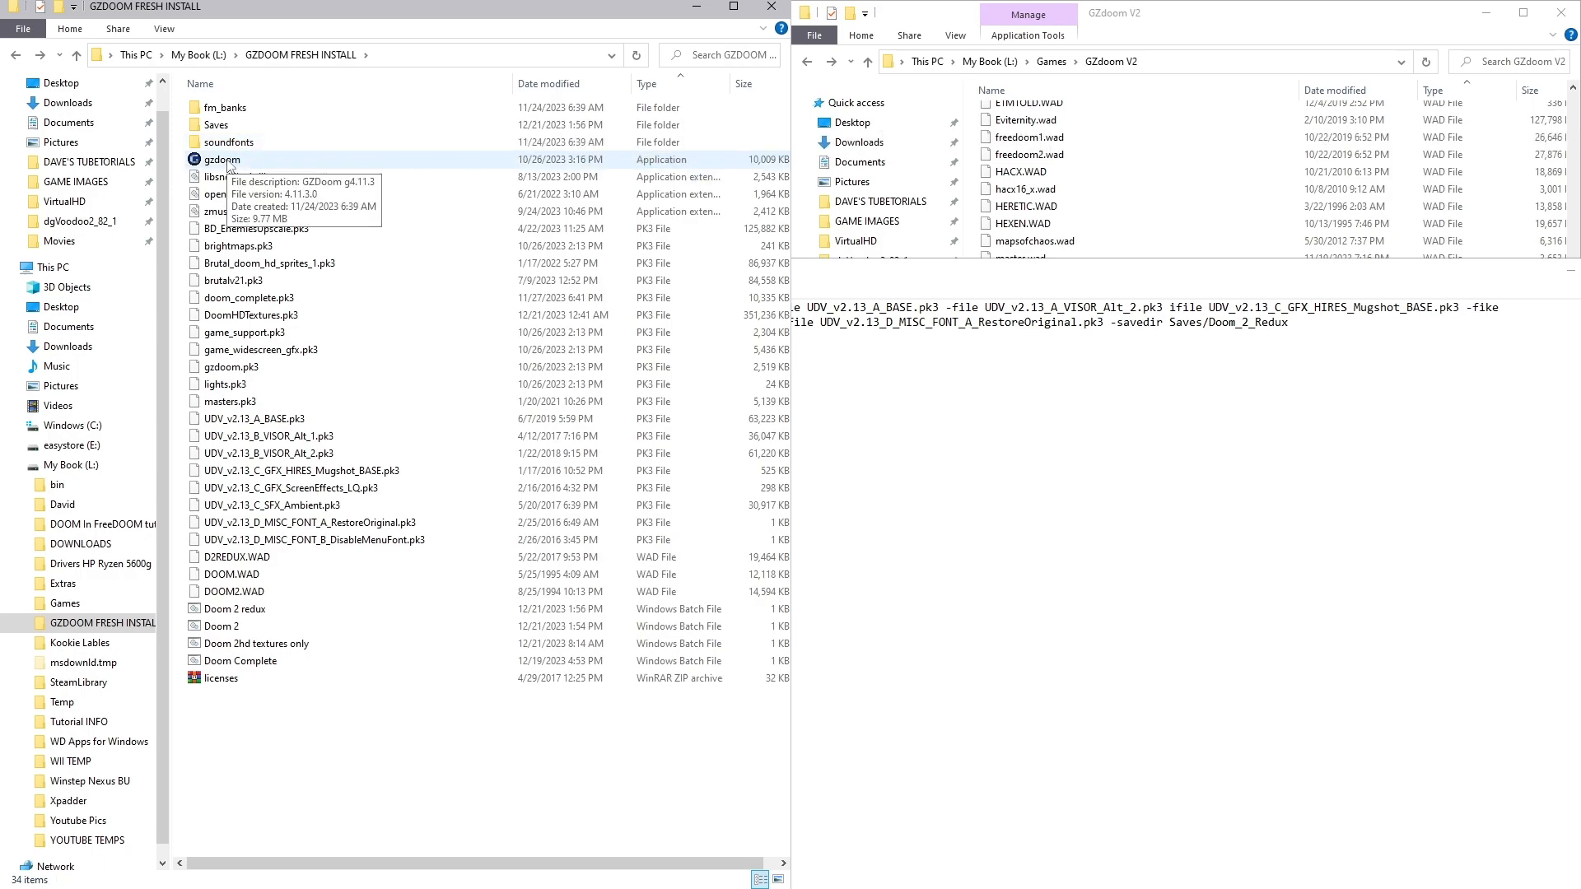
{"action": "left_click", "coordinate": [233, 125]}
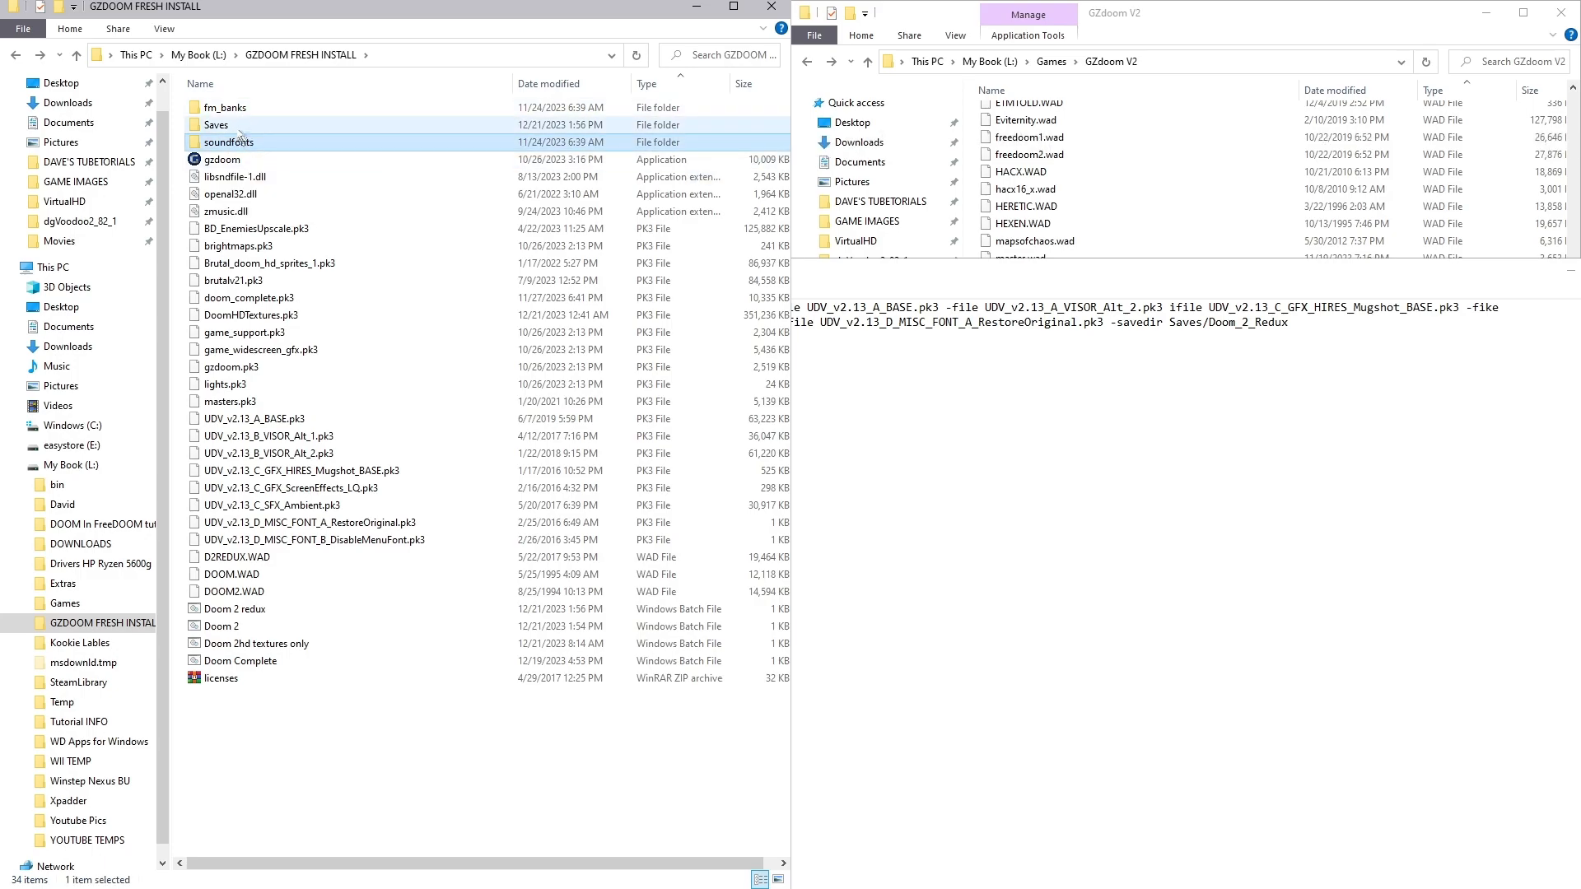
{"action": "left_click", "coordinate": [236, 142]}
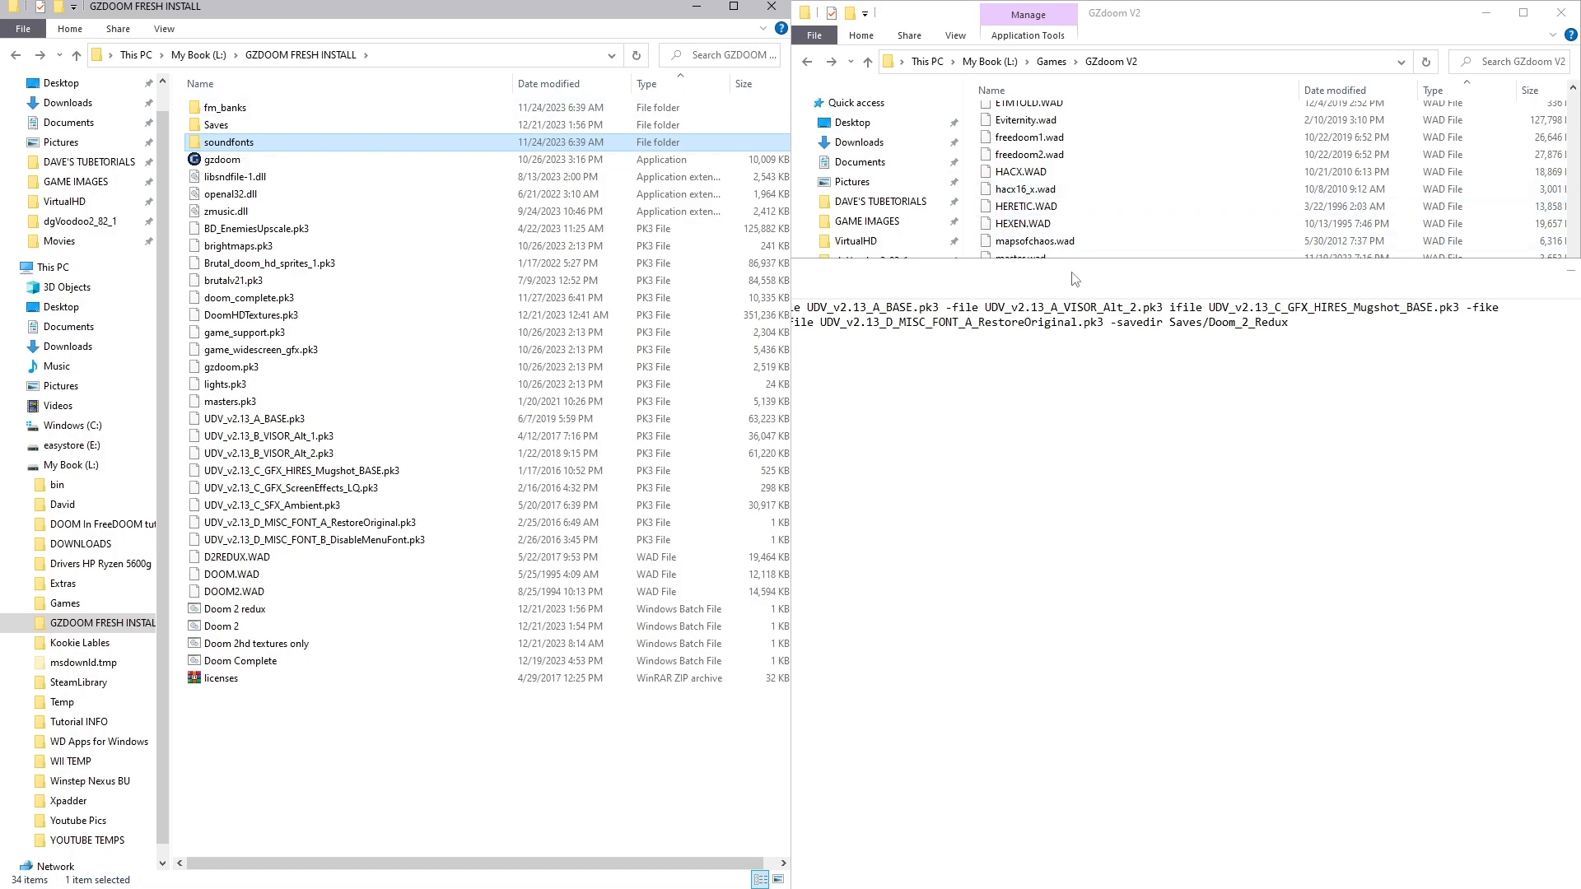
{"action": "left_click", "coordinate": [873, 279]}
{"action": "left_click", "coordinate": [1440, 269]}
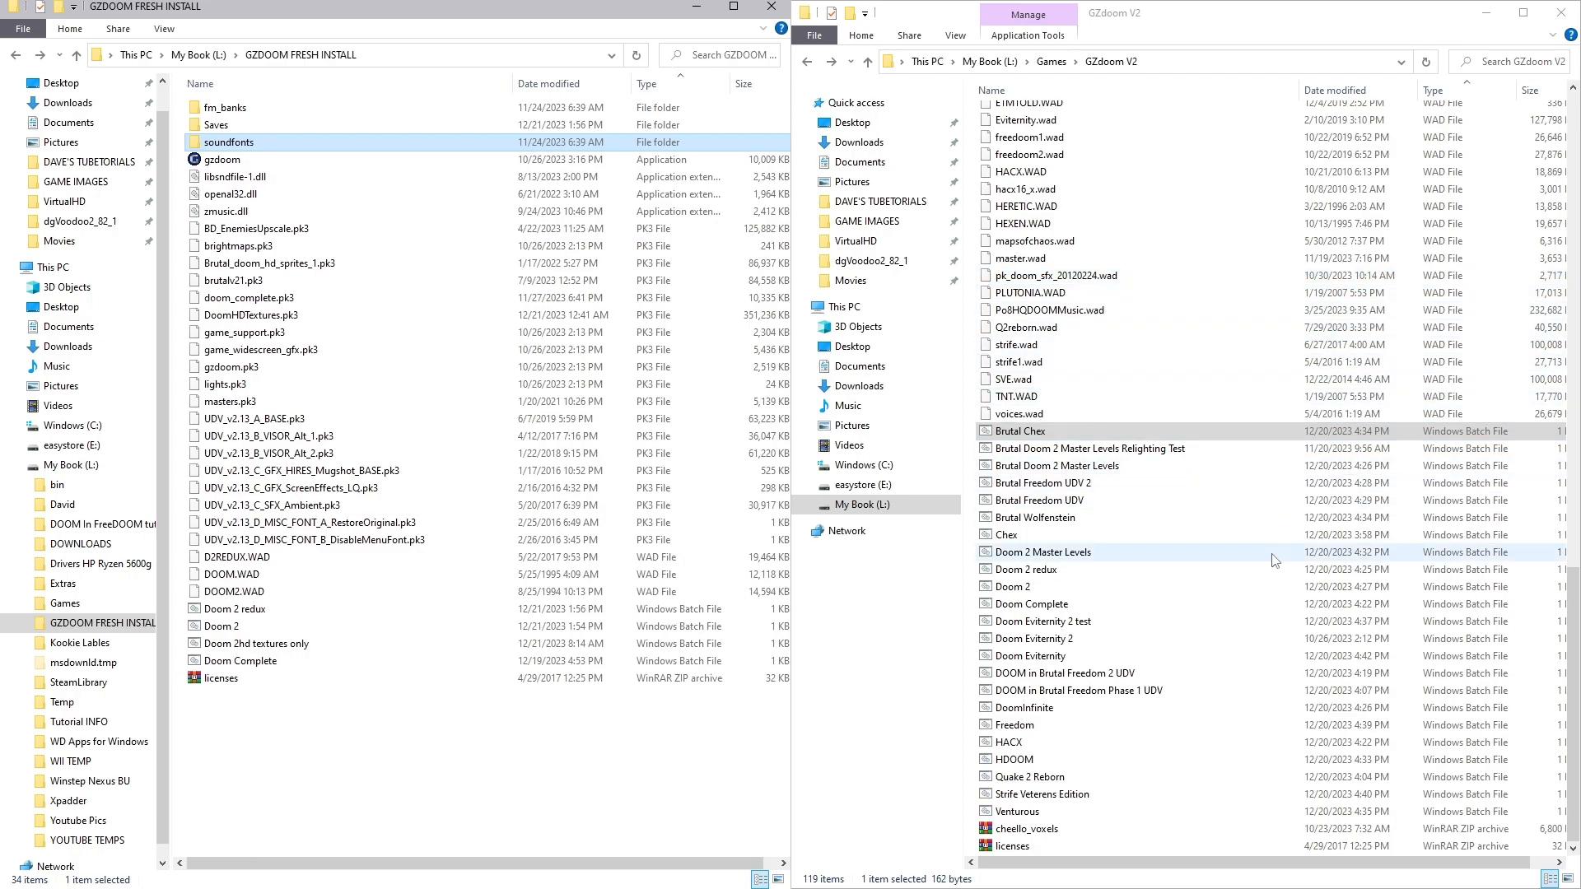
- Open the Doom 2 batch file from the GZdoom V2 folder for editing, examine its -savedir argument and close it
{"action": "left_click", "coordinate": [1176, 595]}
{"action": "scroll", "coordinate": [1176, 599], "scroll_direction": "up", "scroll_amount": 20}
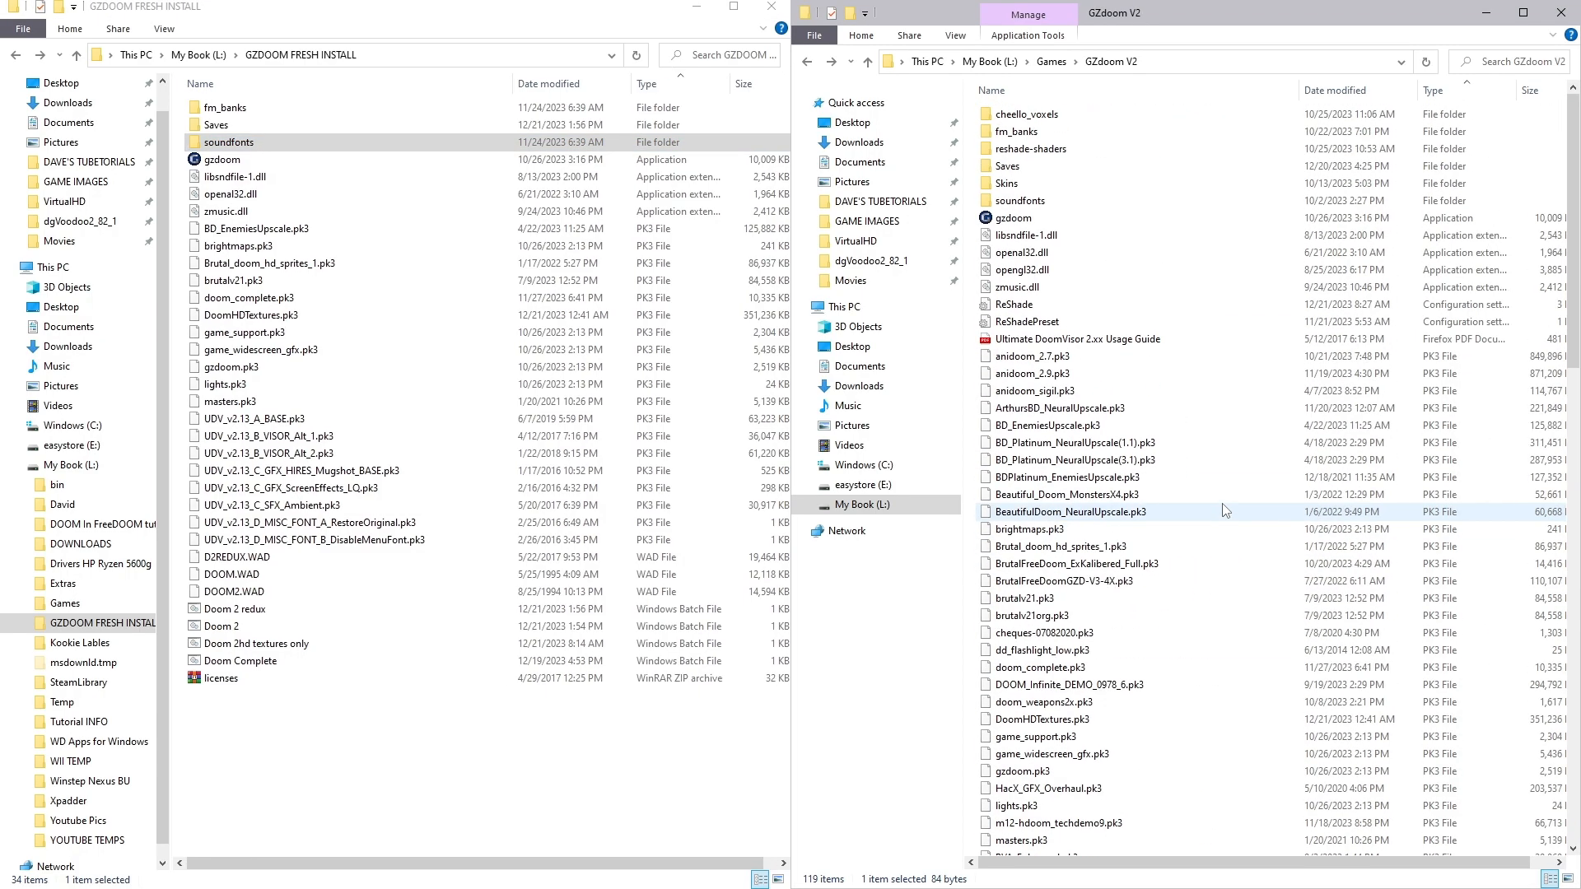
{"action": "scroll", "coordinate": [1242, 288], "scroll_direction": "down", "scroll_amount": 7}
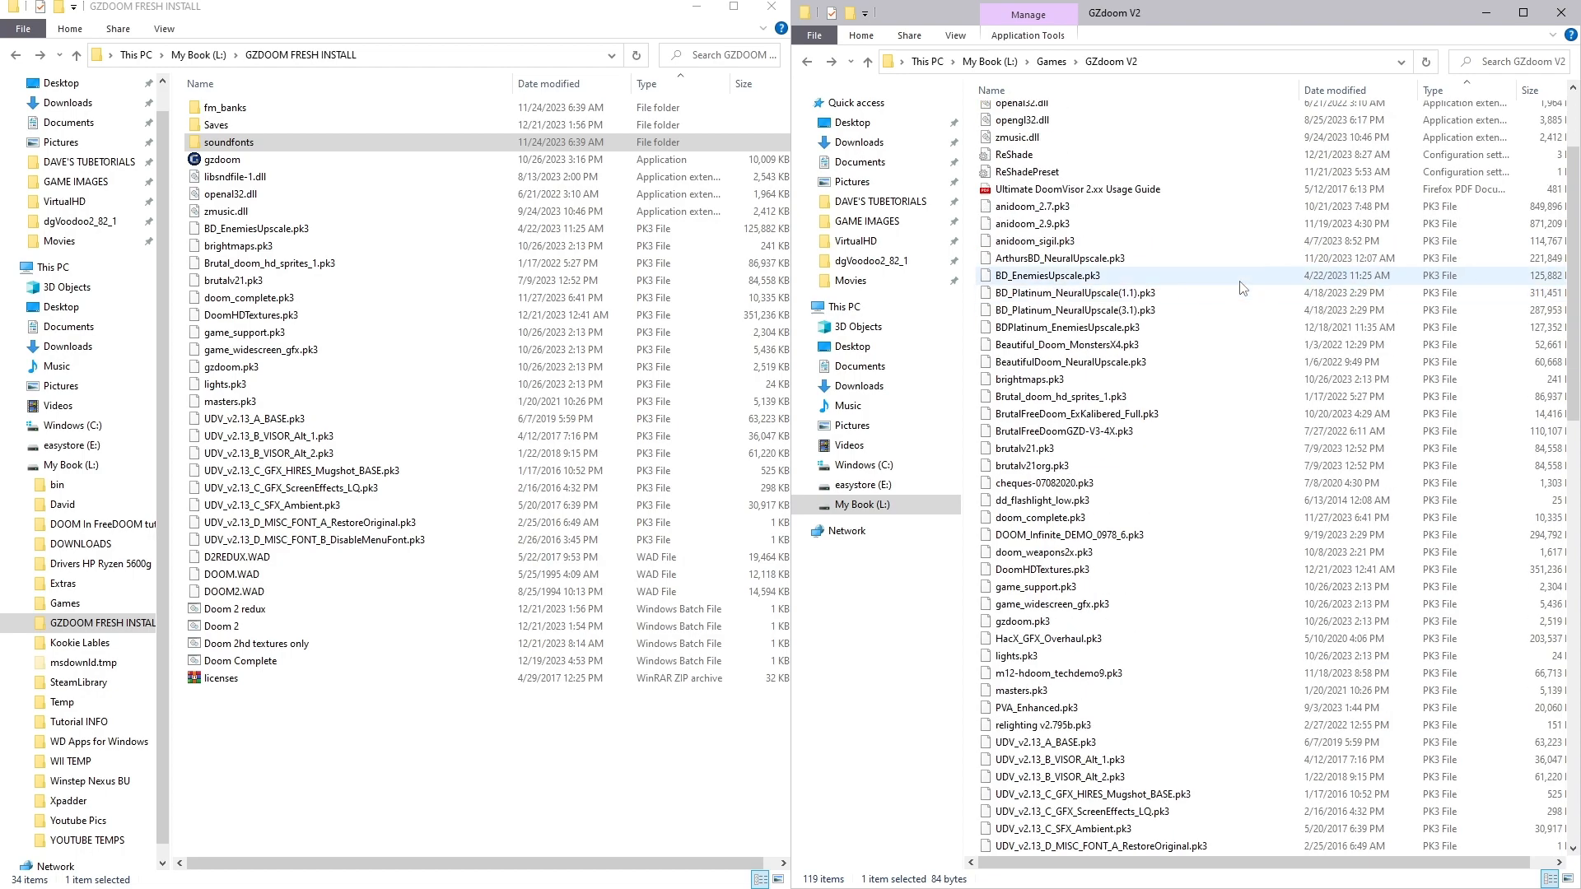
{"action": "scroll", "coordinate": [1241, 287], "scroll_direction": "up", "scroll_amount": 7}
{"action": "scroll", "coordinate": [1242, 287], "scroll_direction": "down", "scroll_amount": 20}
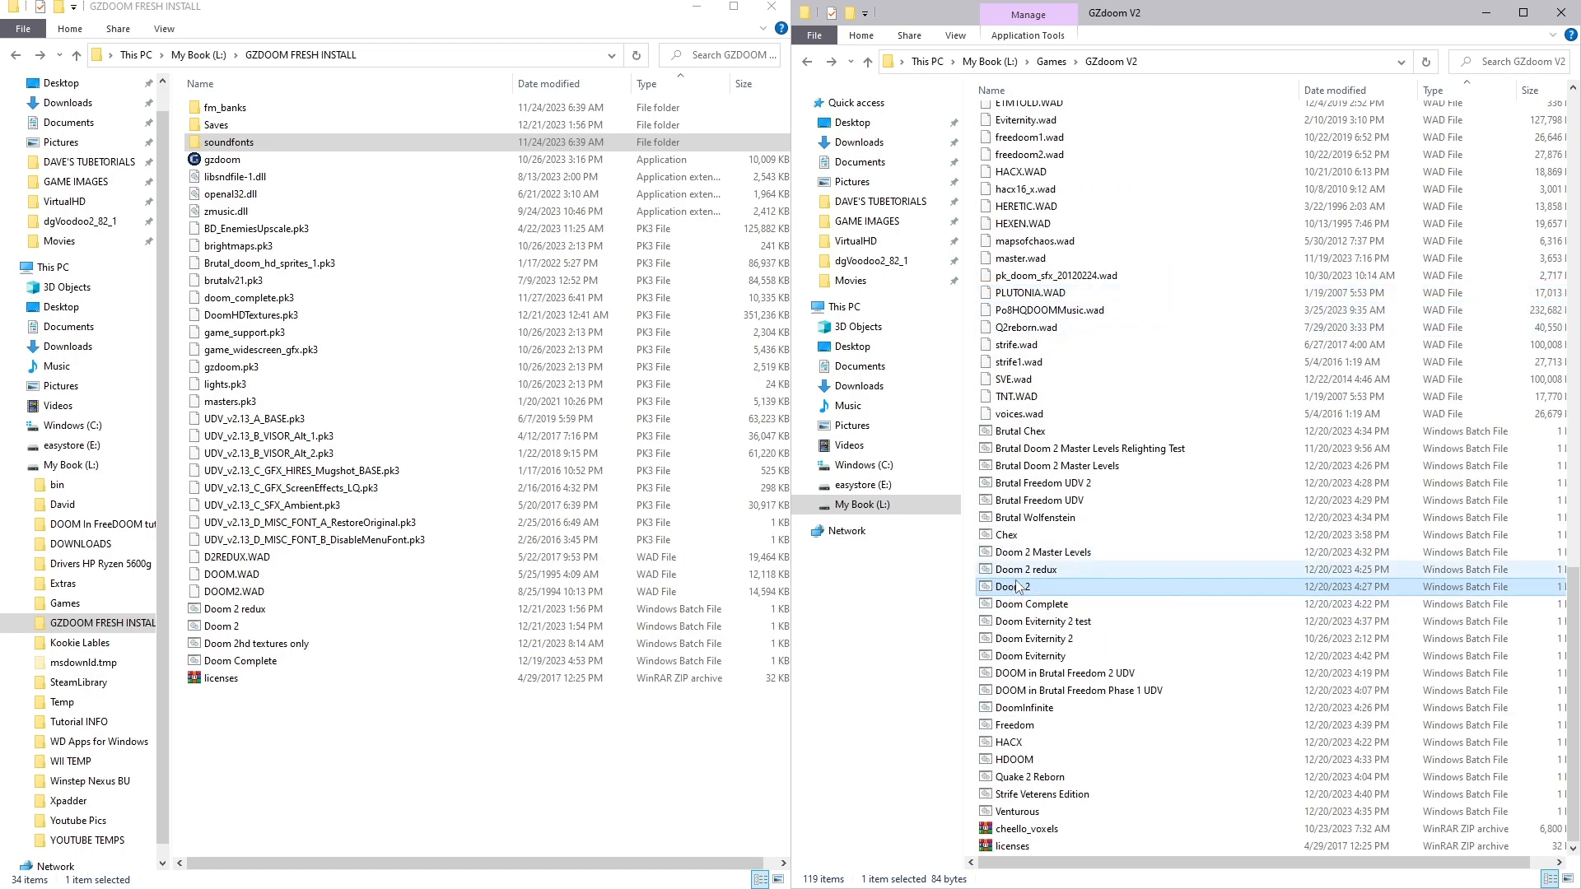
{"action": "right_click", "coordinate": [1014, 584]}
{"action": "left_click", "coordinate": [1062, 254]}
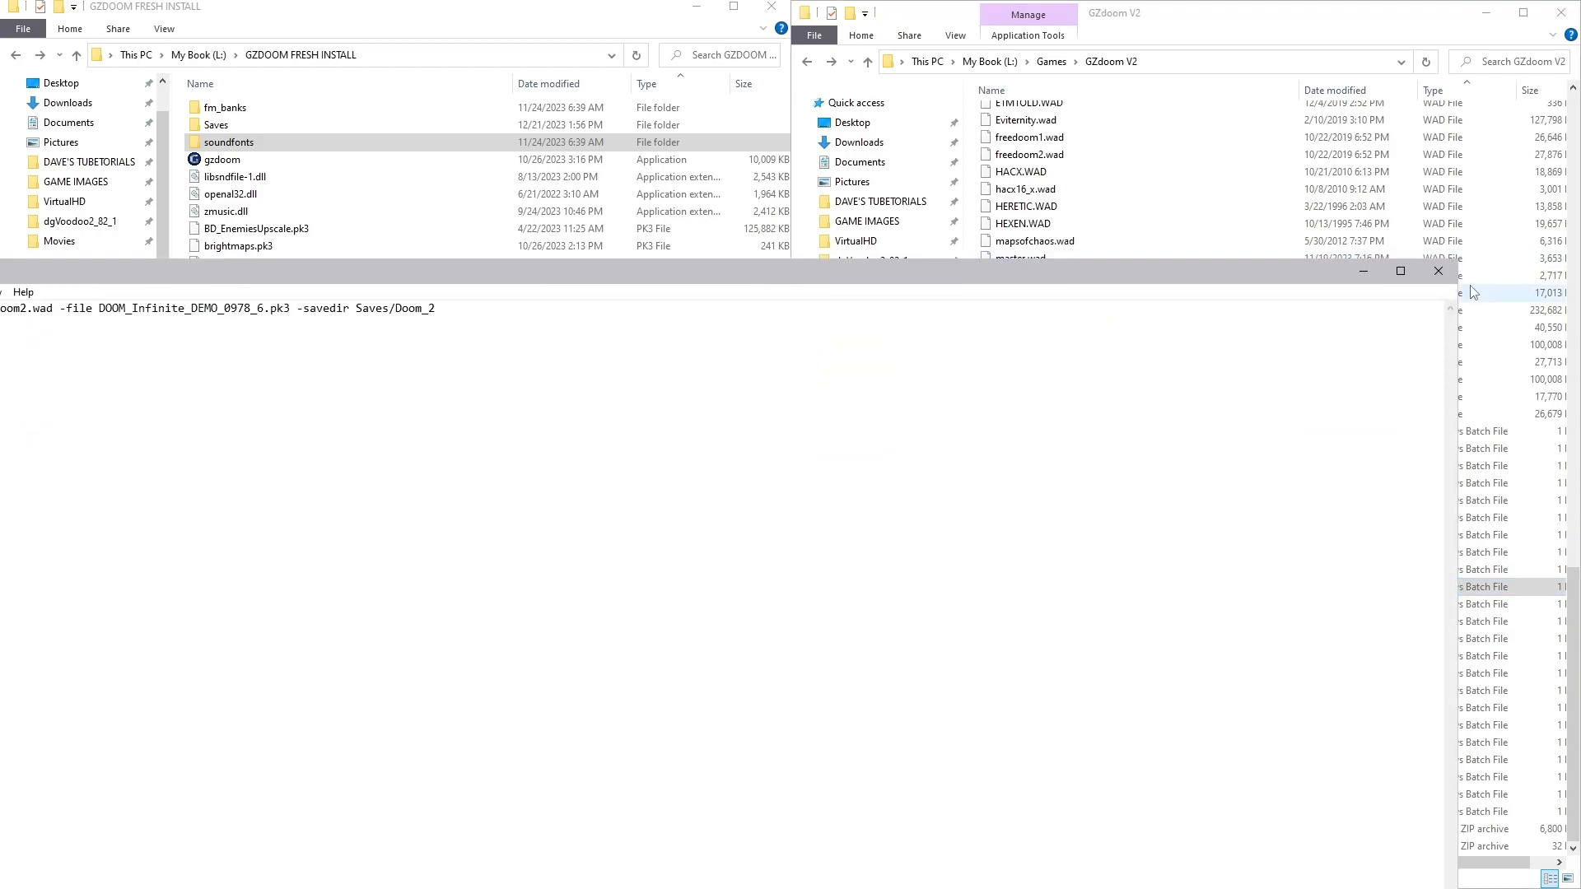
{"action": "left_click", "coordinate": [1439, 271]}
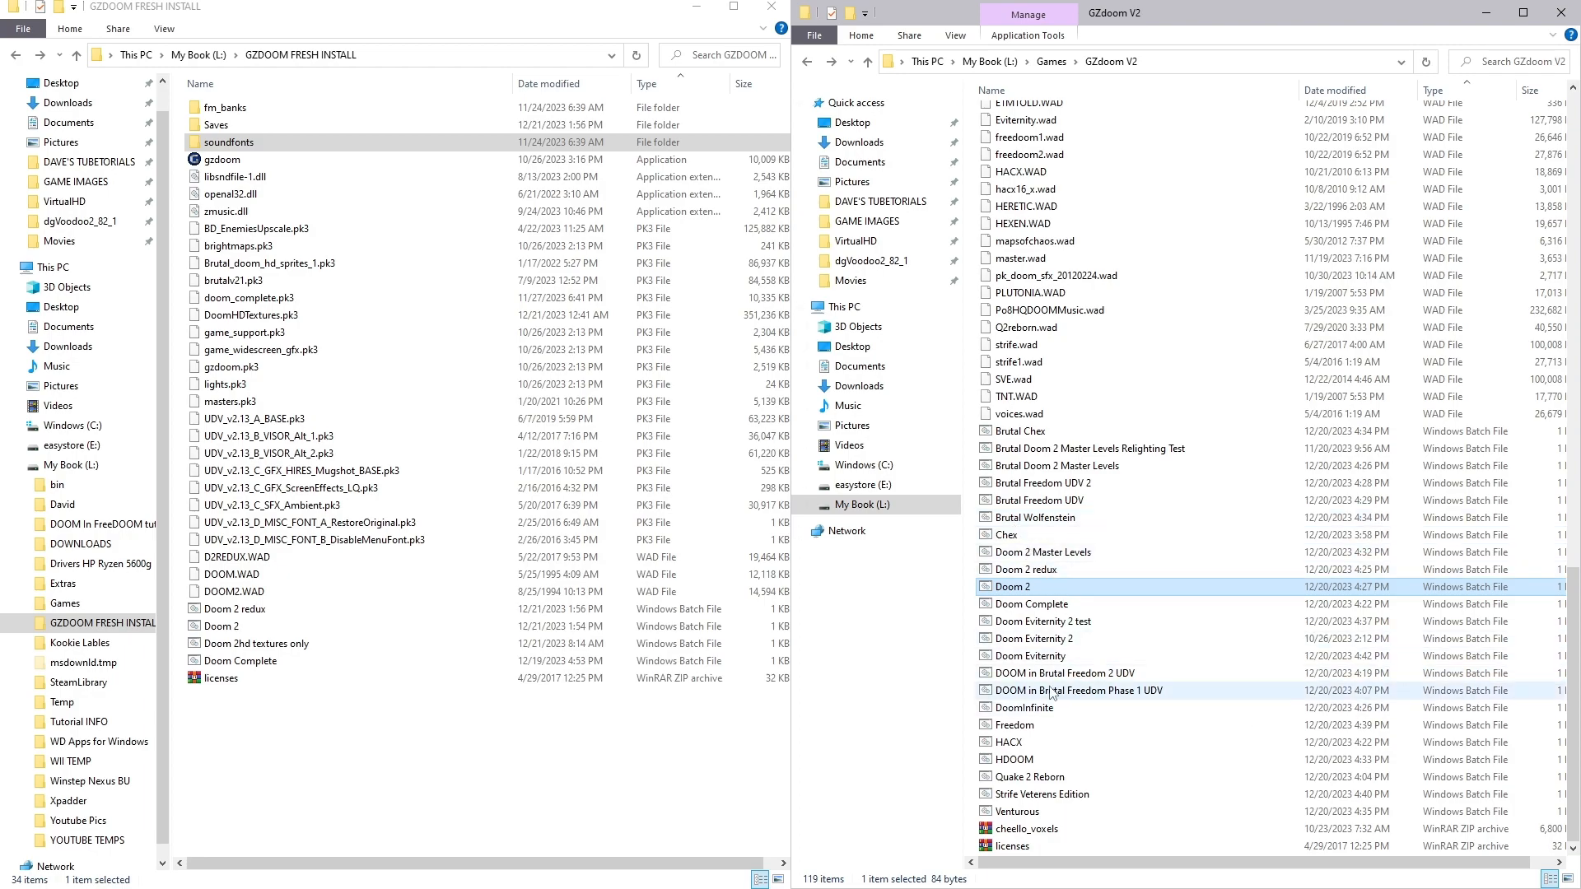
- Open the DOOM in Brutal Freedom 2 UDV batch file for editing, highlight its -savedir argument for review and close it
{"action": "right_click", "coordinate": [1011, 677]}
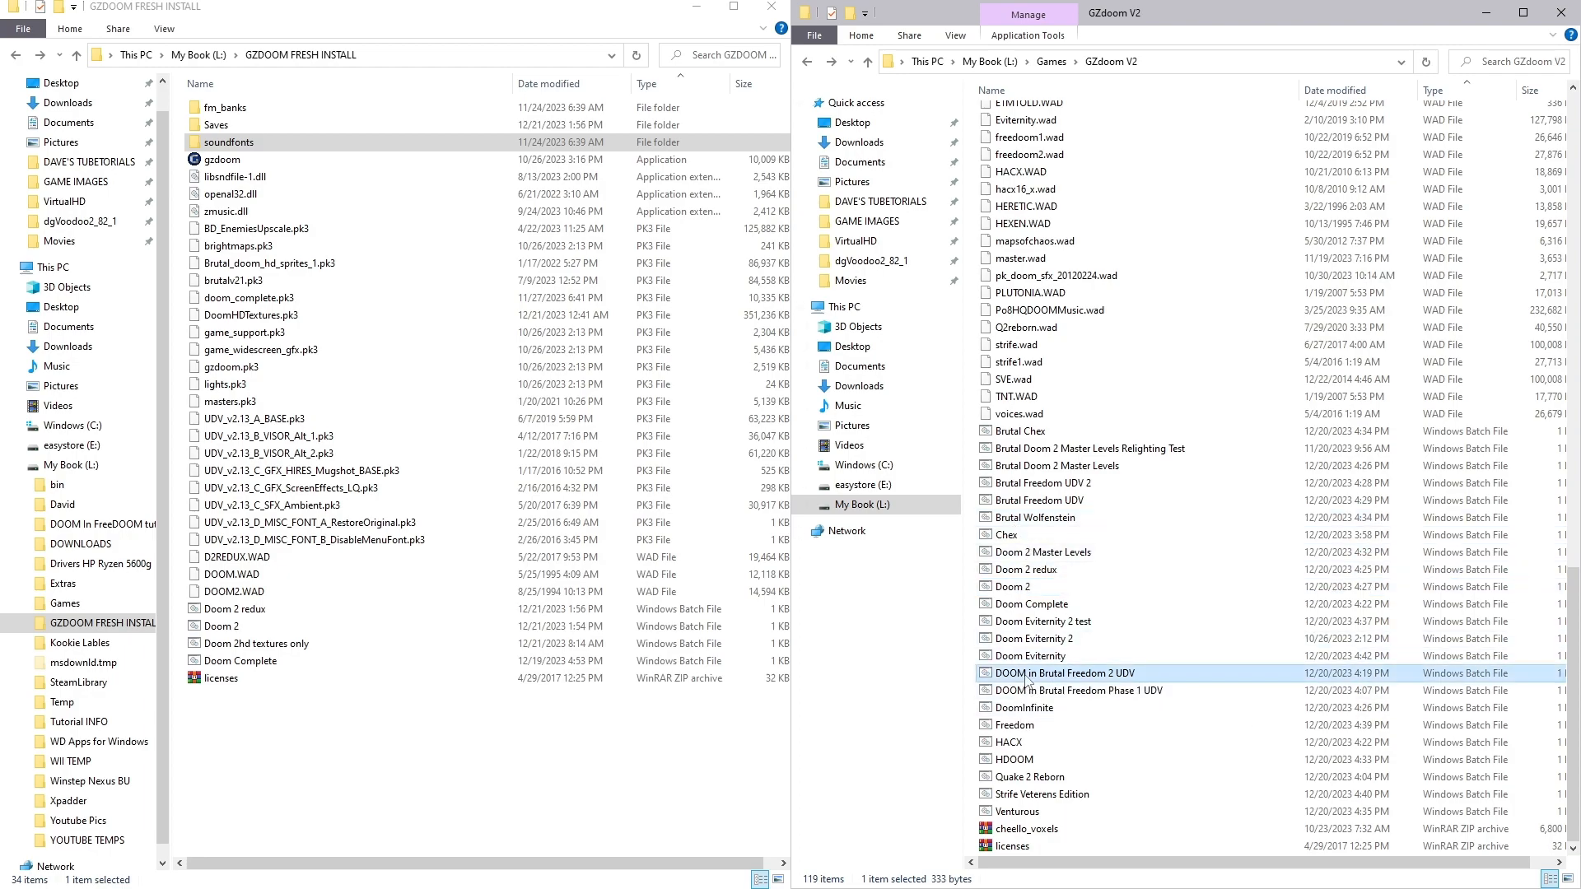
{"action": "left_click", "coordinate": [1062, 348]}
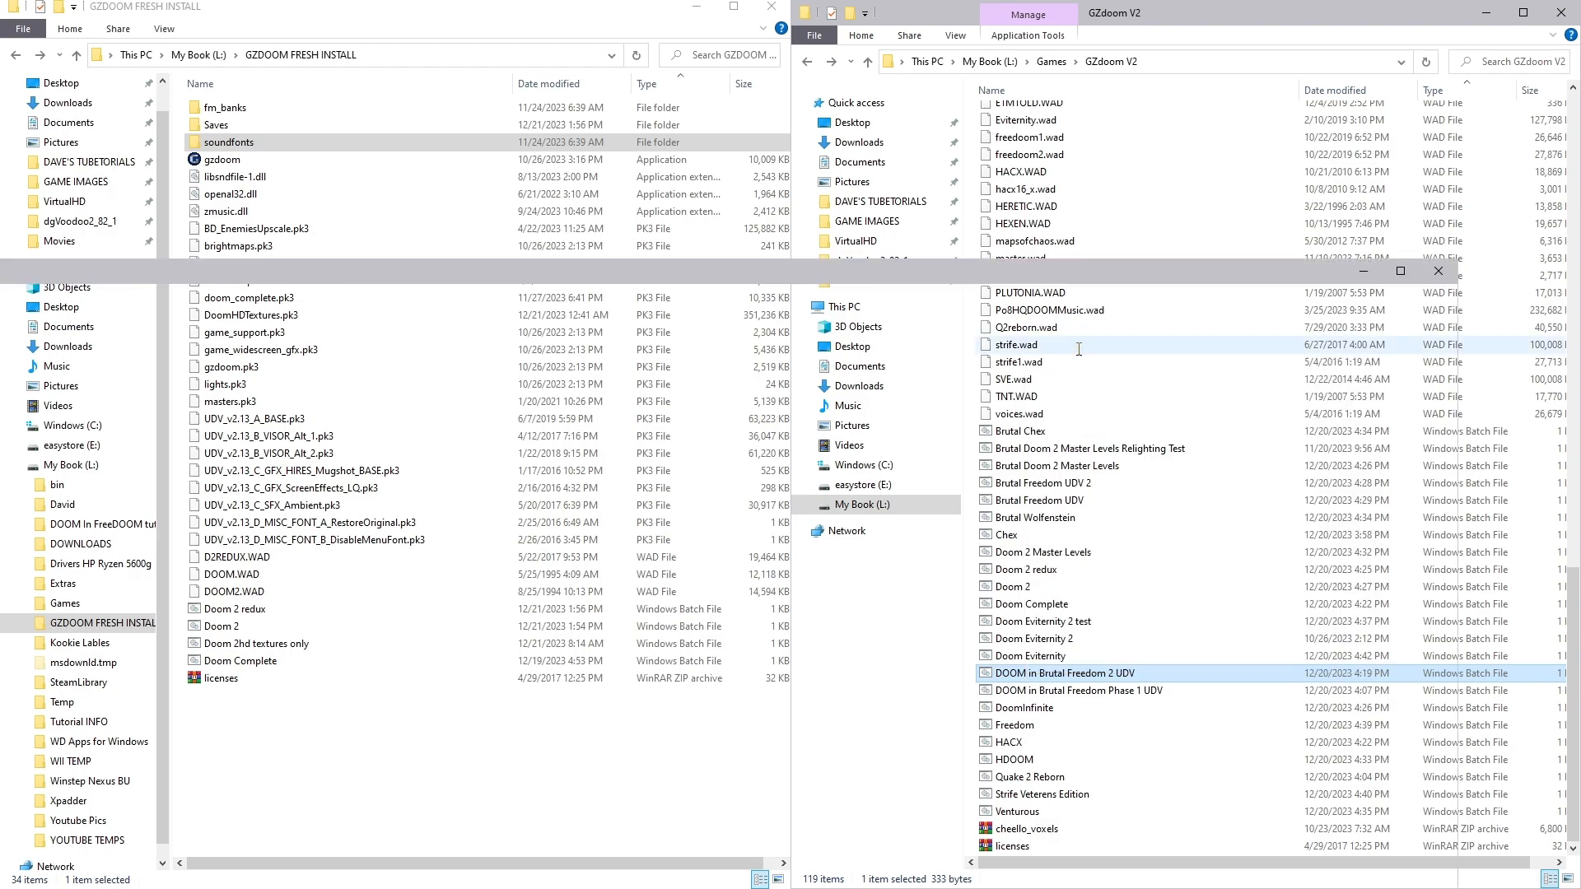
{"action": "double_click", "coordinate": [884, 275]}
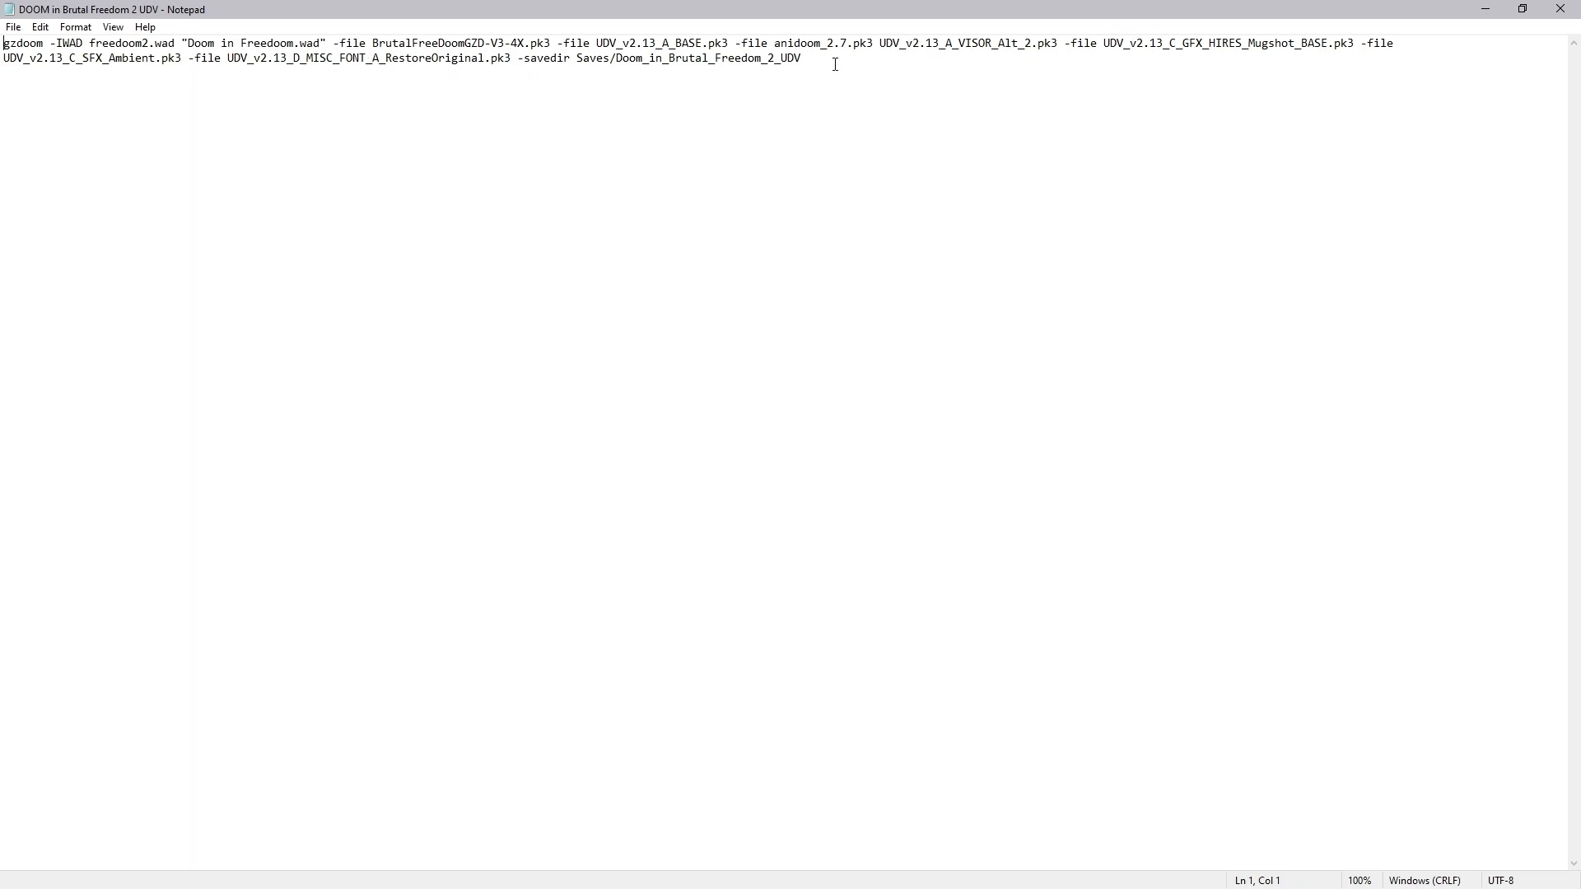
{"action": "left_click_drag", "start_coordinate": [518, 58], "coordinate": [821, 82]}
{"action": "left_click", "coordinate": [789, 300]}
{"action": "left_click", "coordinate": [1560, 9]}
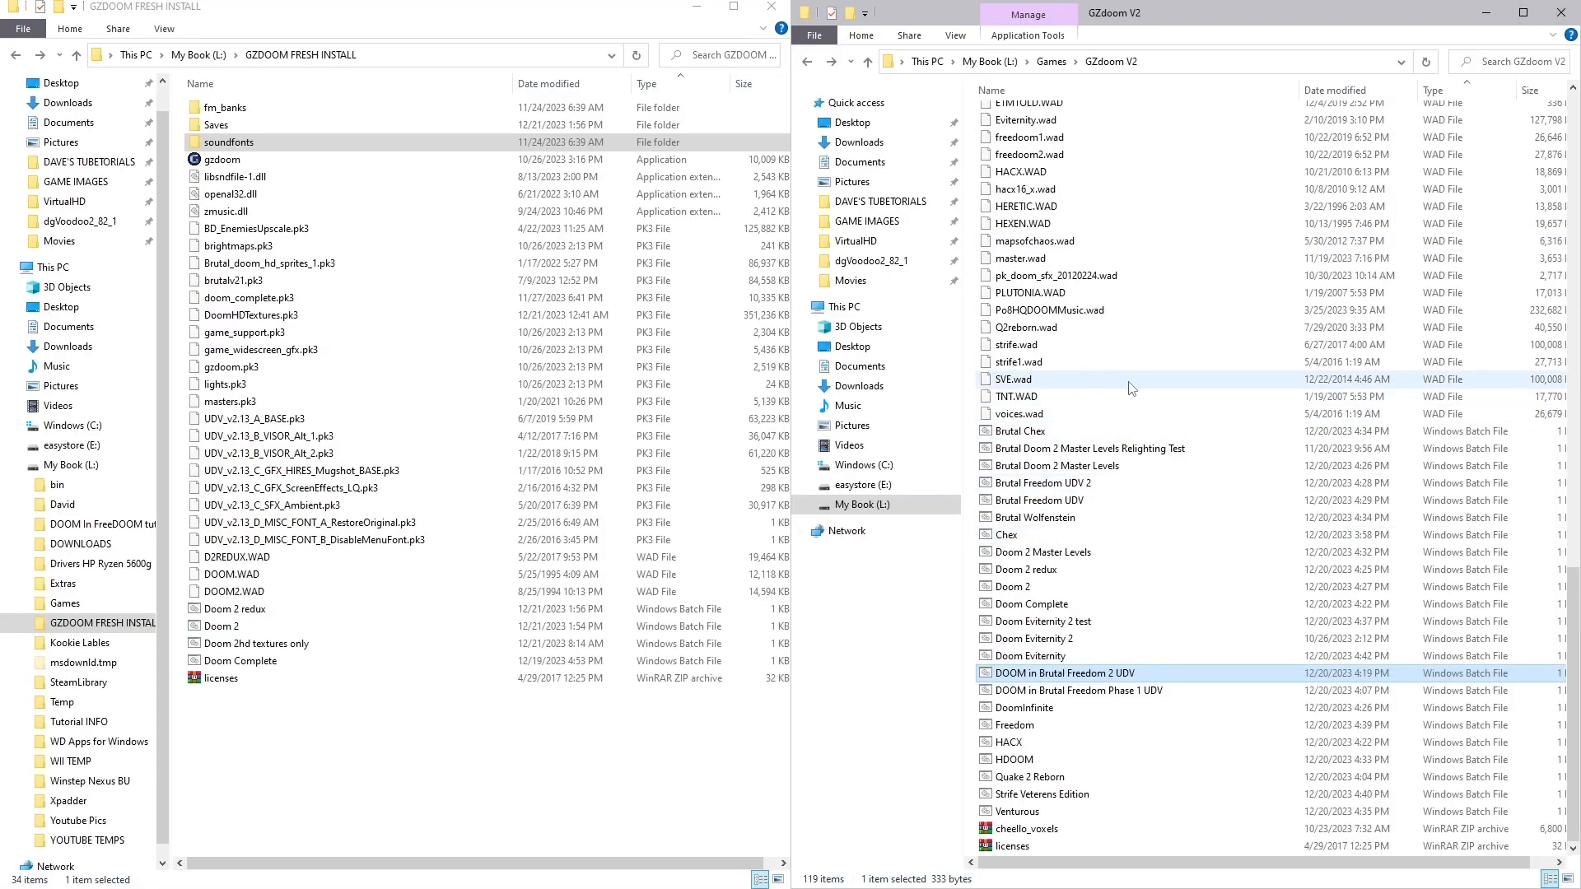
- Close the GZDOOM FRESH INSTALL and GZdoom V2 folder windows
{"action": "left_click_drag", "start_coordinate": [1574, 589], "coordinate": [1575, 105]}
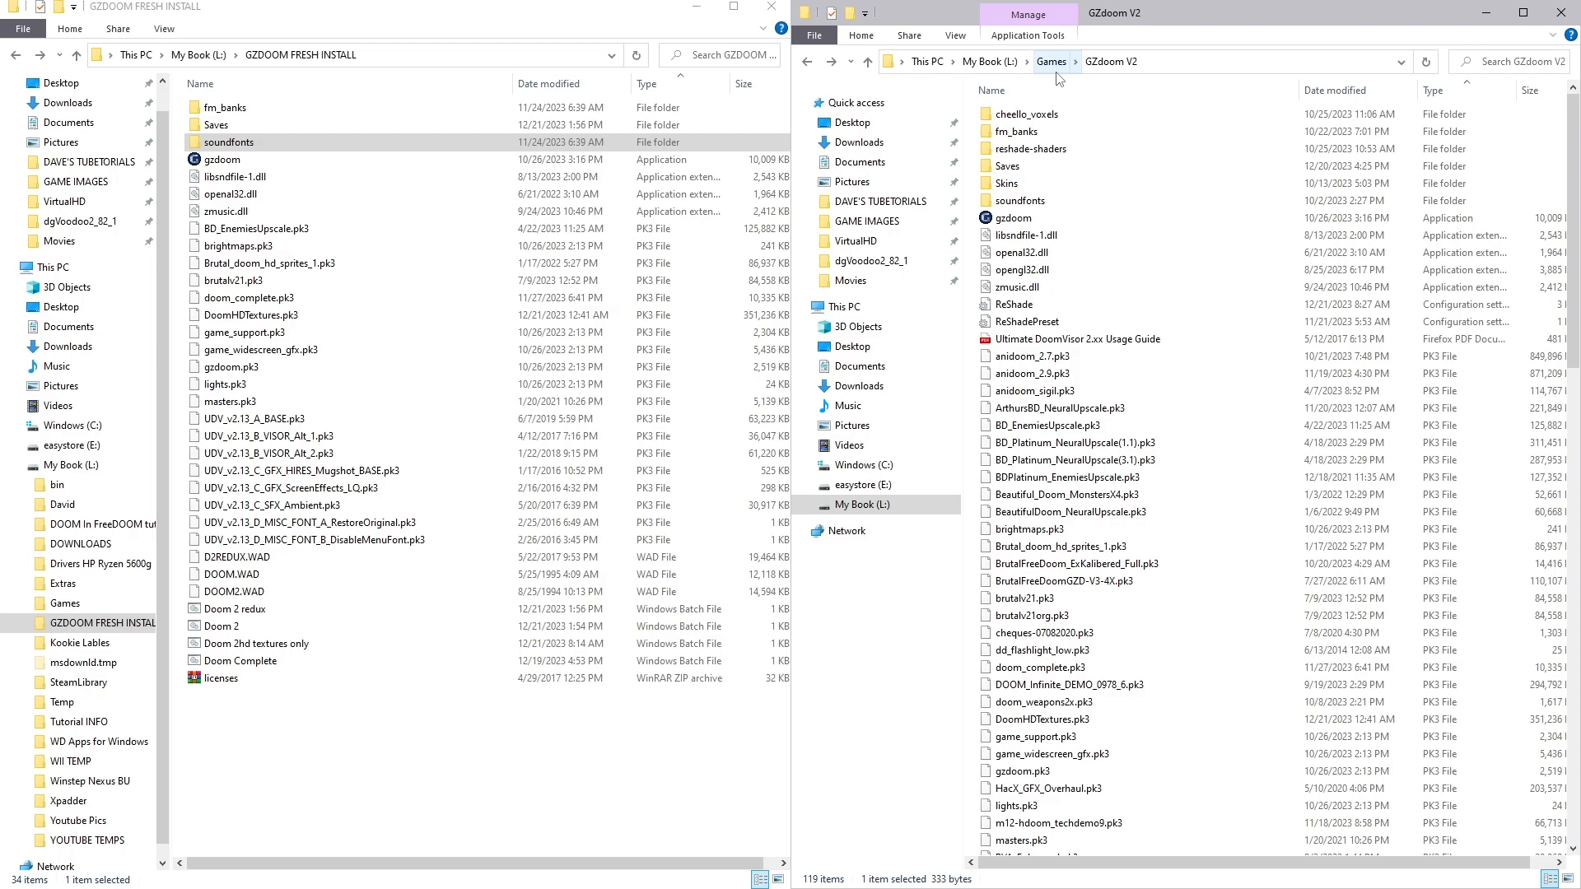
{"action": "mouse_move", "coordinate": [1133, 229]}
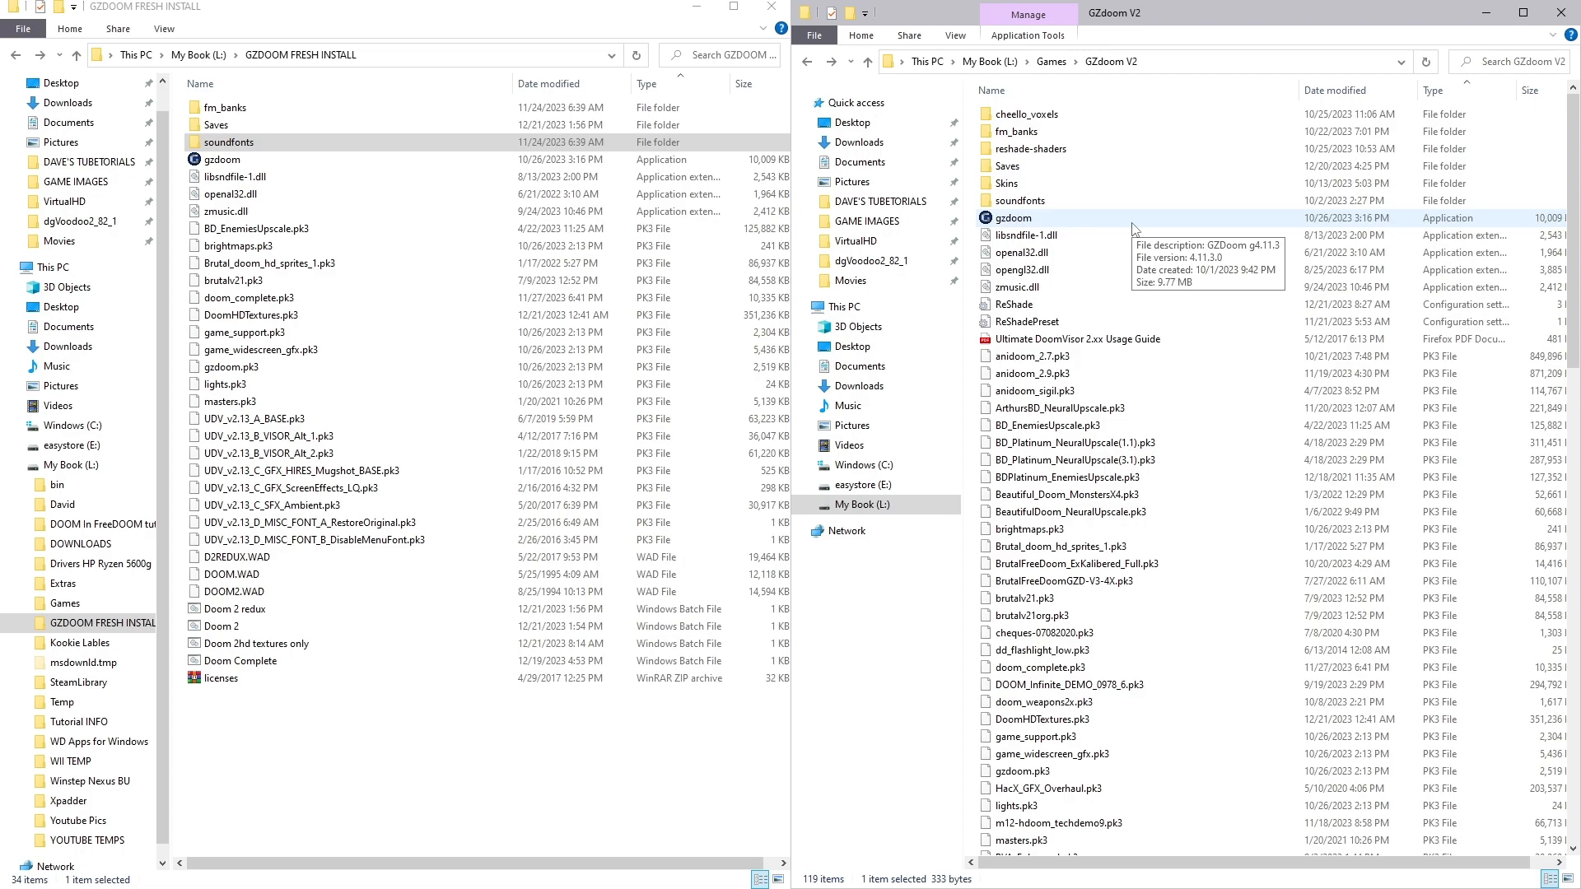
{"action": "left_click", "coordinate": [771, 6]}
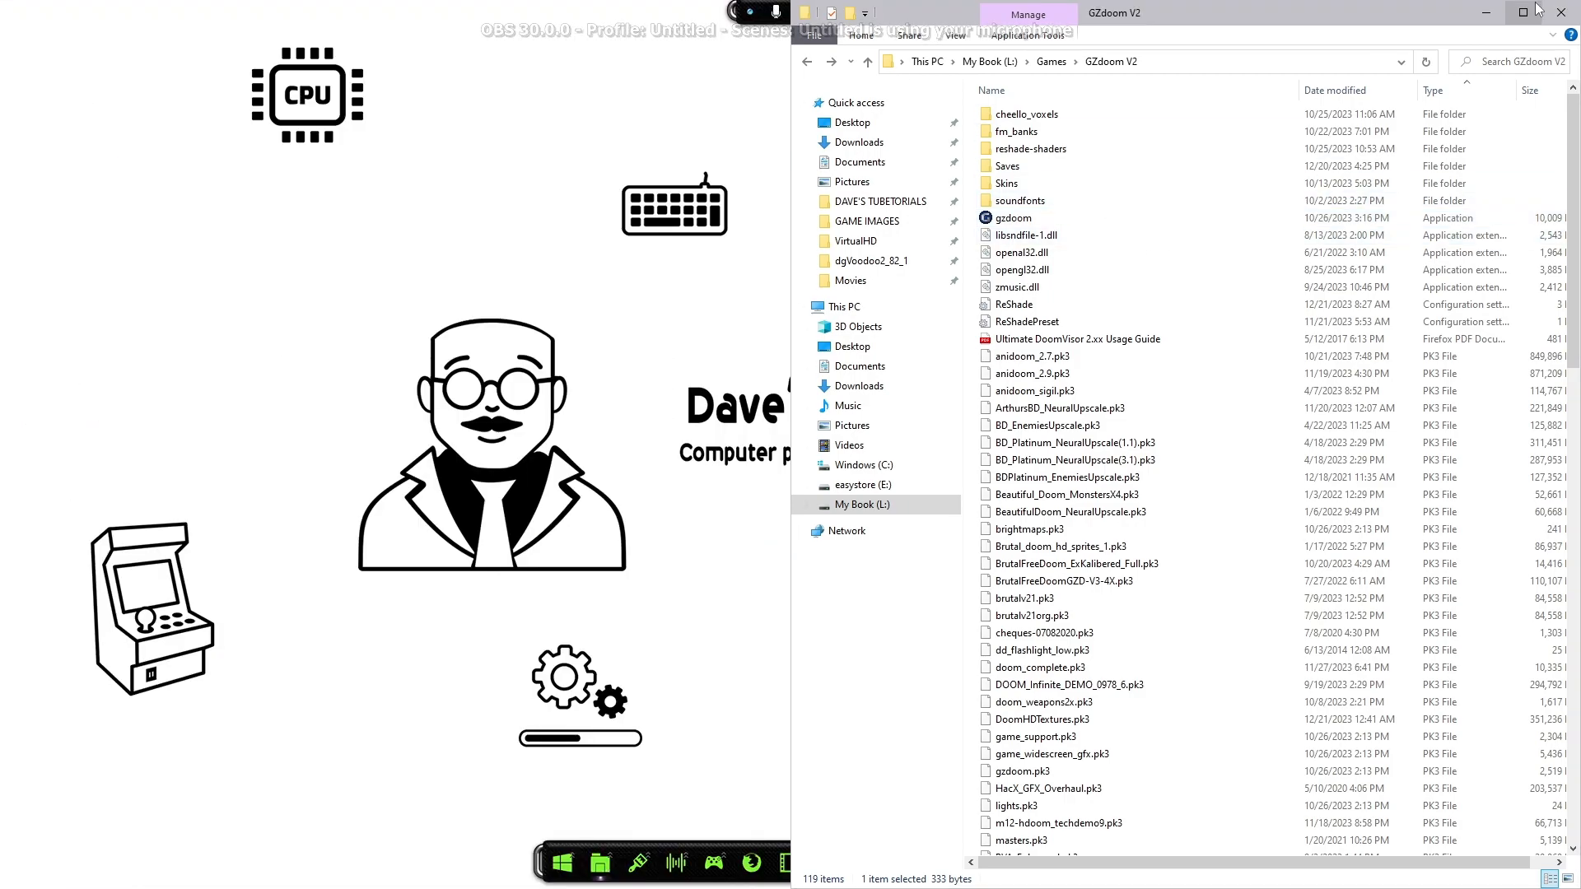
{"action": "left_click", "coordinate": [1560, 12]}
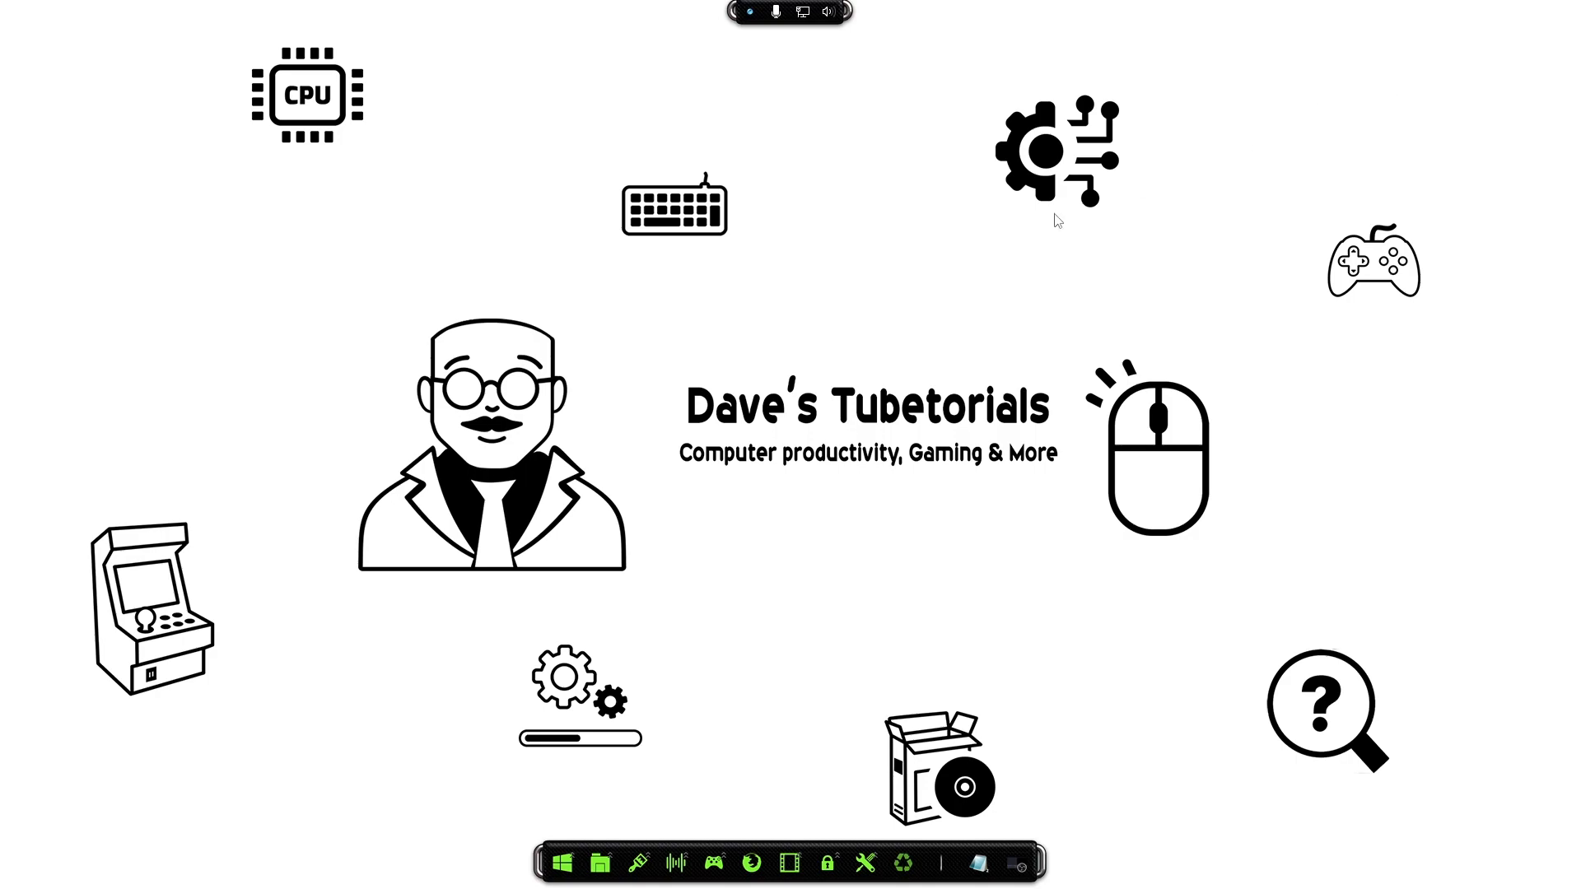